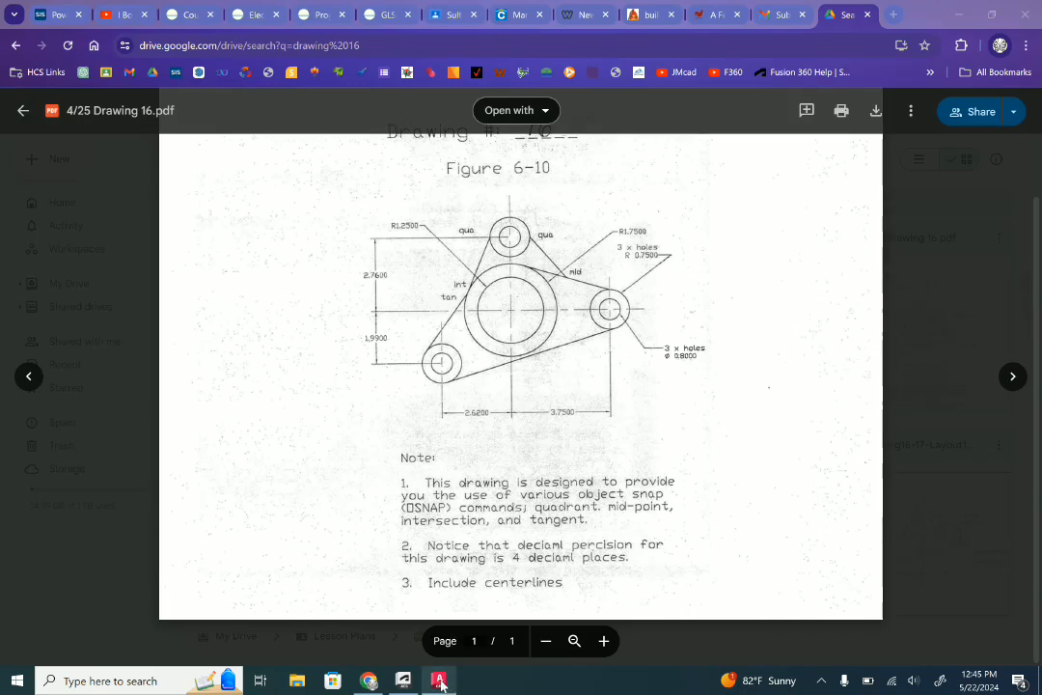
Switch to AutoCAD, go to the template's model space and make Center the current layer
{"action": "left_click", "coordinate": [440, 680]}
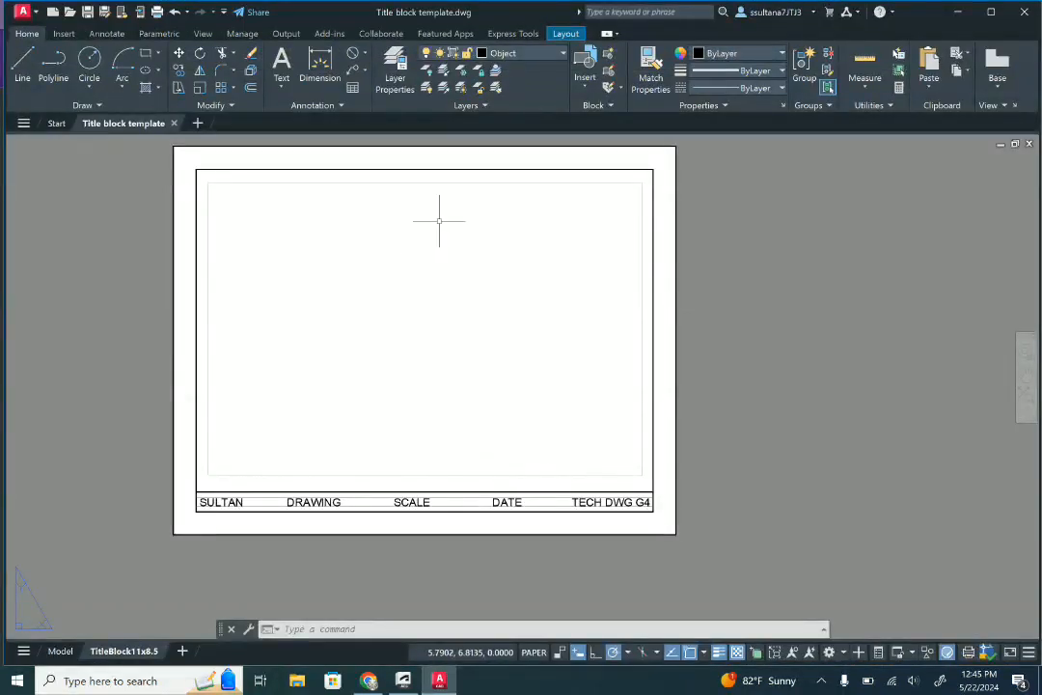
{"action": "left_click", "coordinate": [530, 55]}
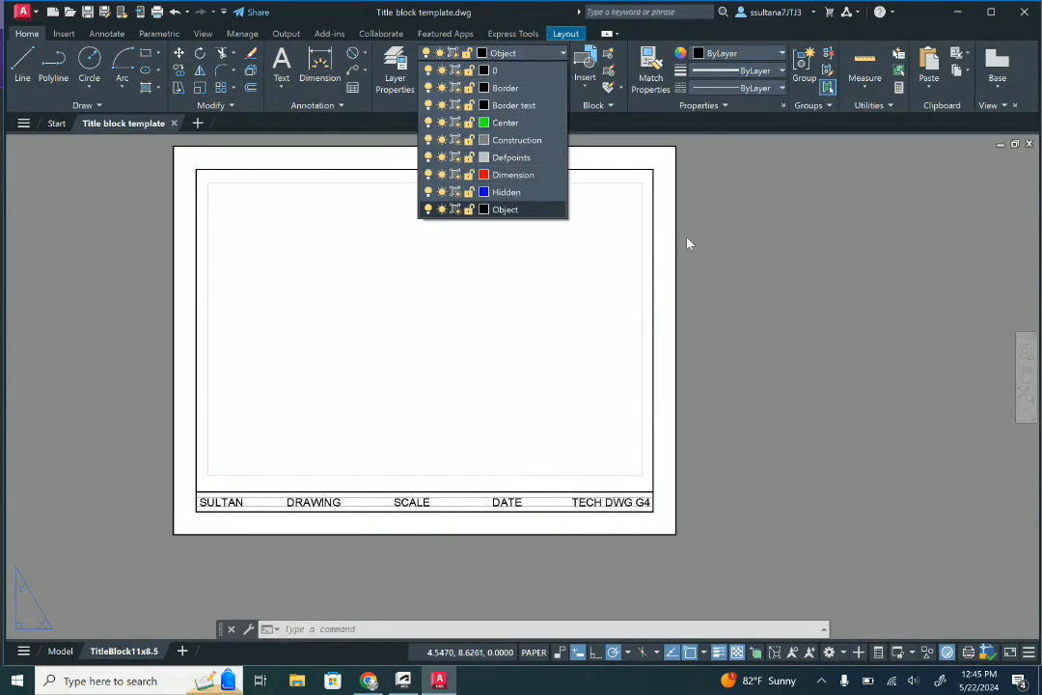
{"action": "left_click", "coordinate": [60, 654]}
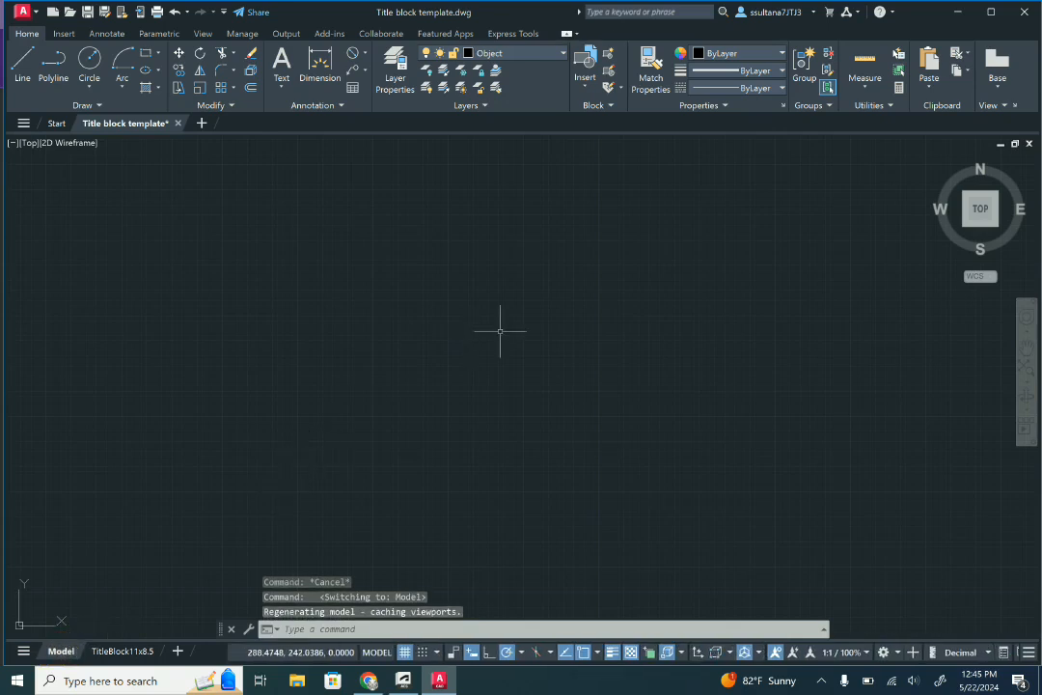
{"action": "left_click", "coordinate": [544, 56]}
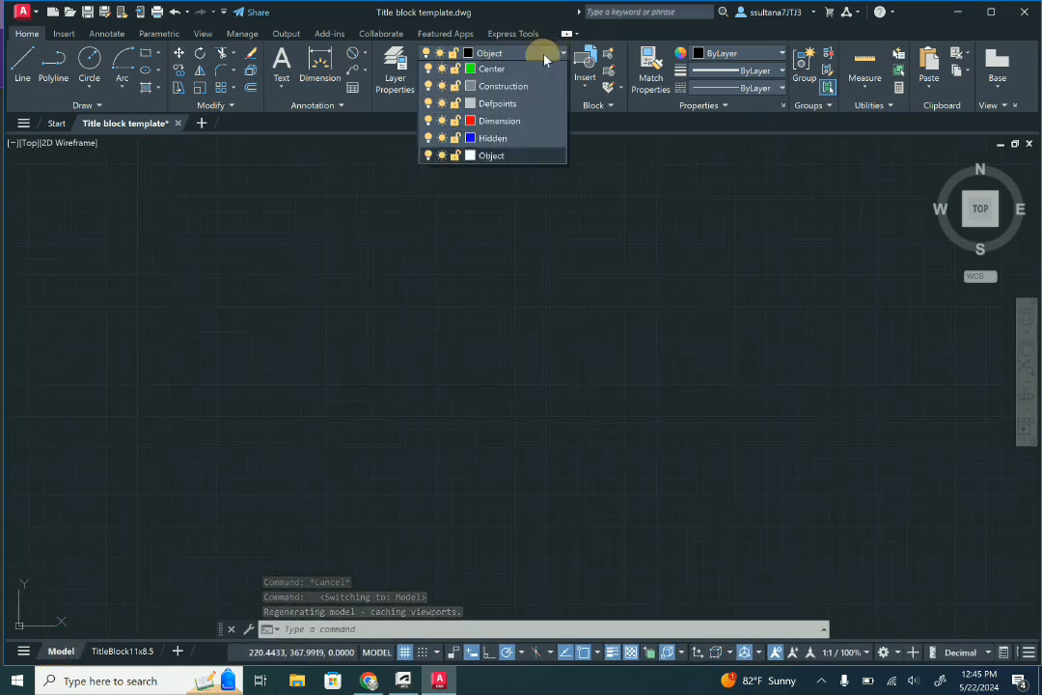
{"action": "left_click", "coordinate": [518, 125]}
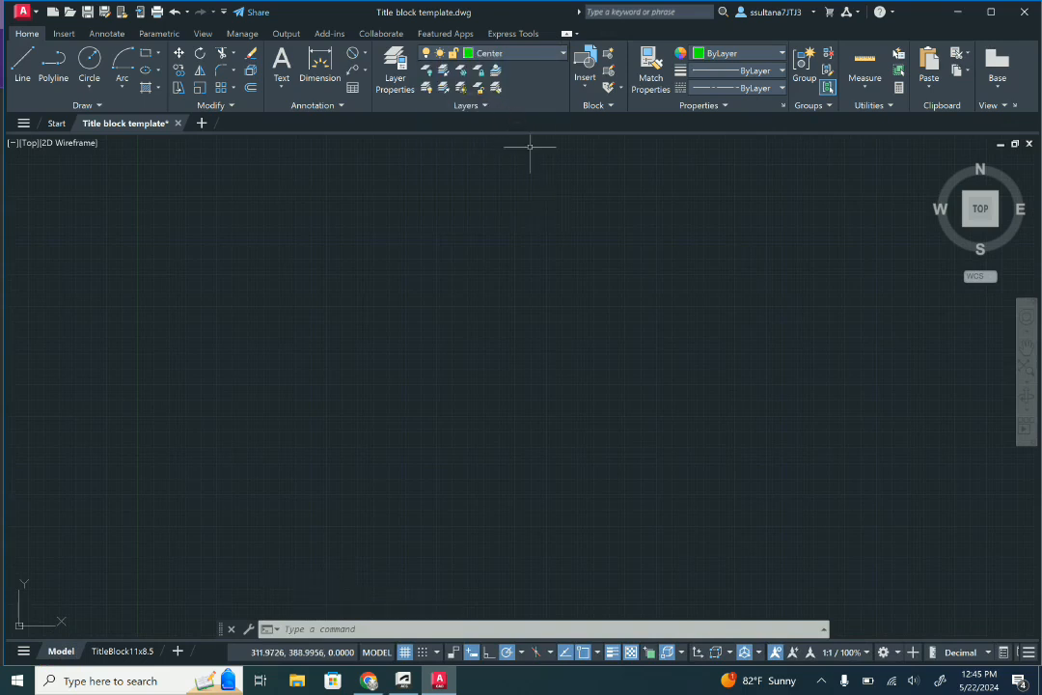
Draw a vertical centerline 5 units long upward from point 10,10
{"action": "left_click", "coordinate": [24, 65]}
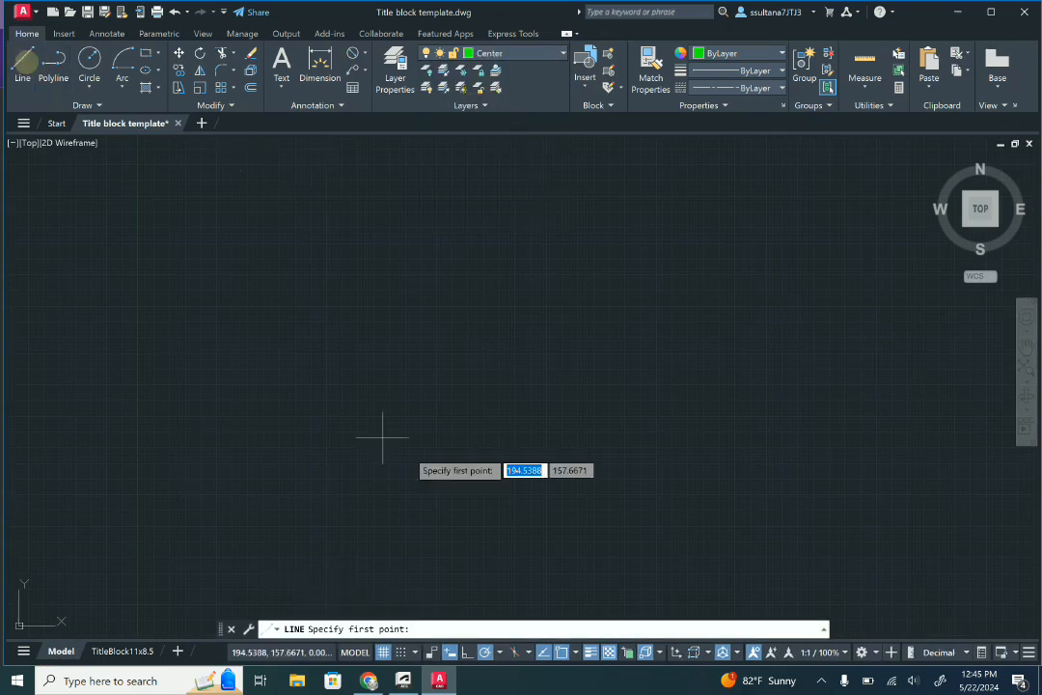
{"action": "scroll", "coordinate": [425, 435], "scroll_direction": "down", "scroll_amount": 4}
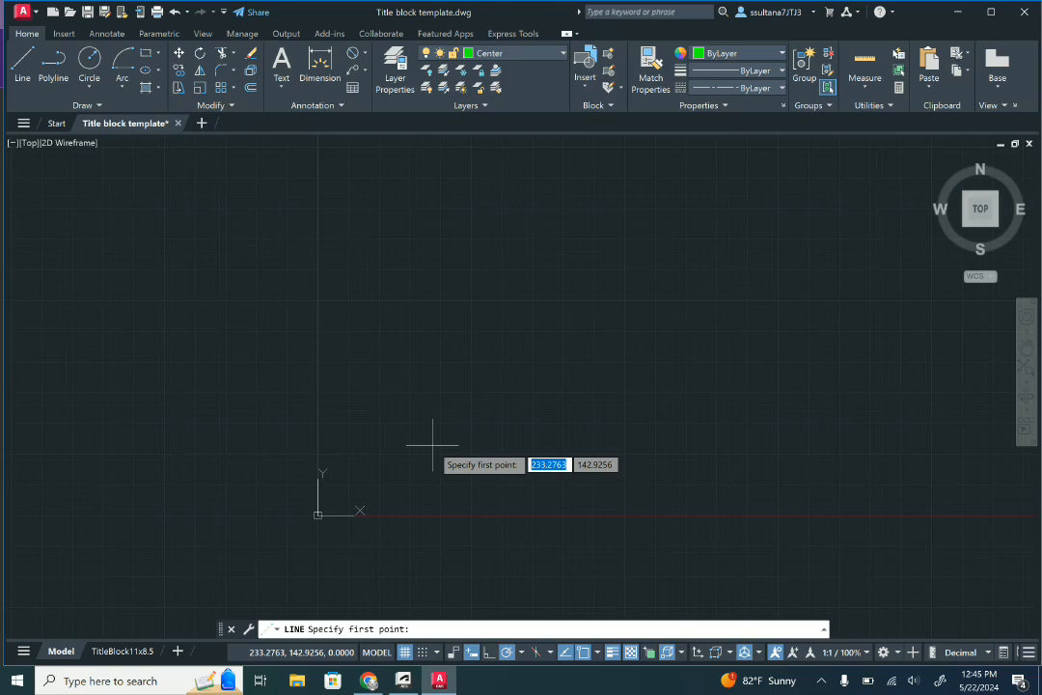
{"action": "type", "text": "10"}
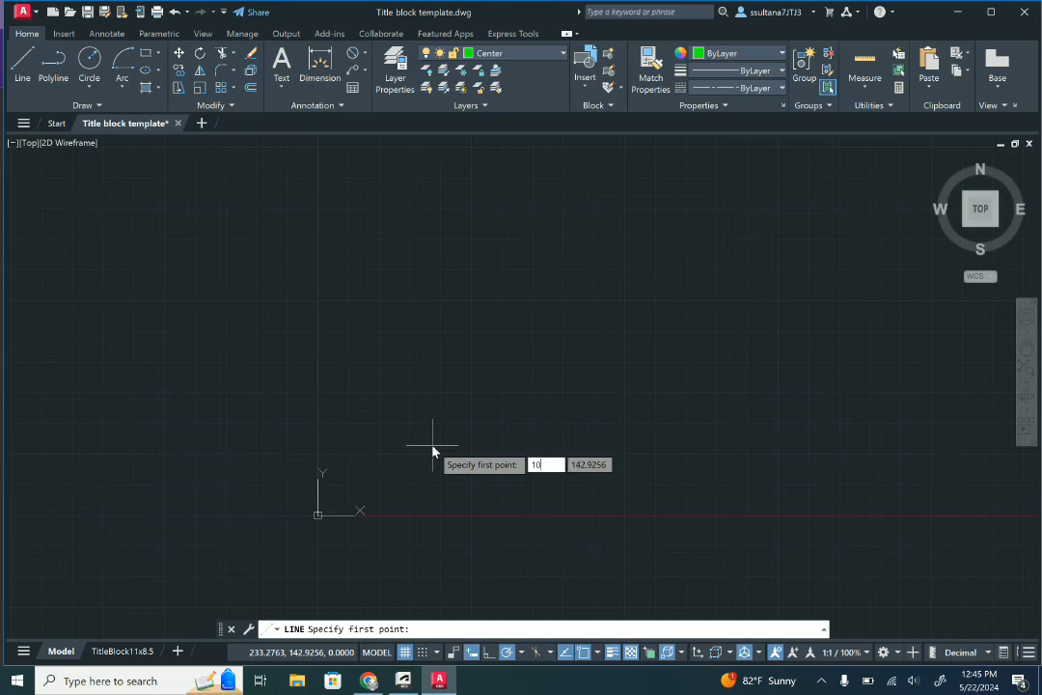
{"action": "key", "text": "Tab"}
{"action": "type", "text": "10"}
{"action": "key", "text": "Return"}
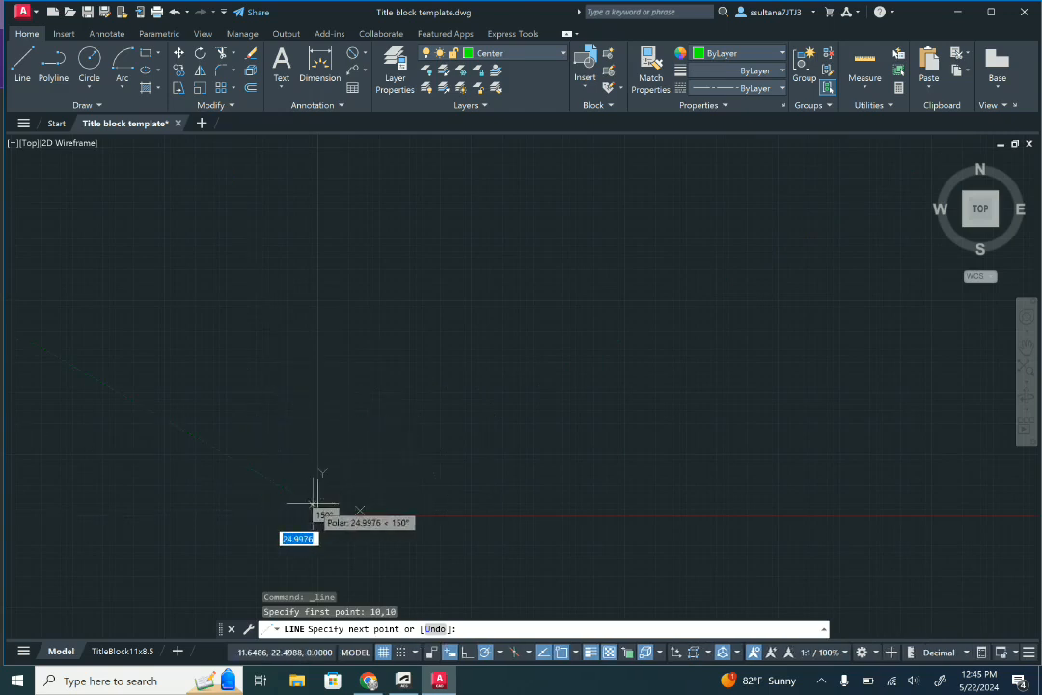
{"action": "scroll", "coordinate": [311, 492], "scroll_direction": "up", "scroll_amount": 4}
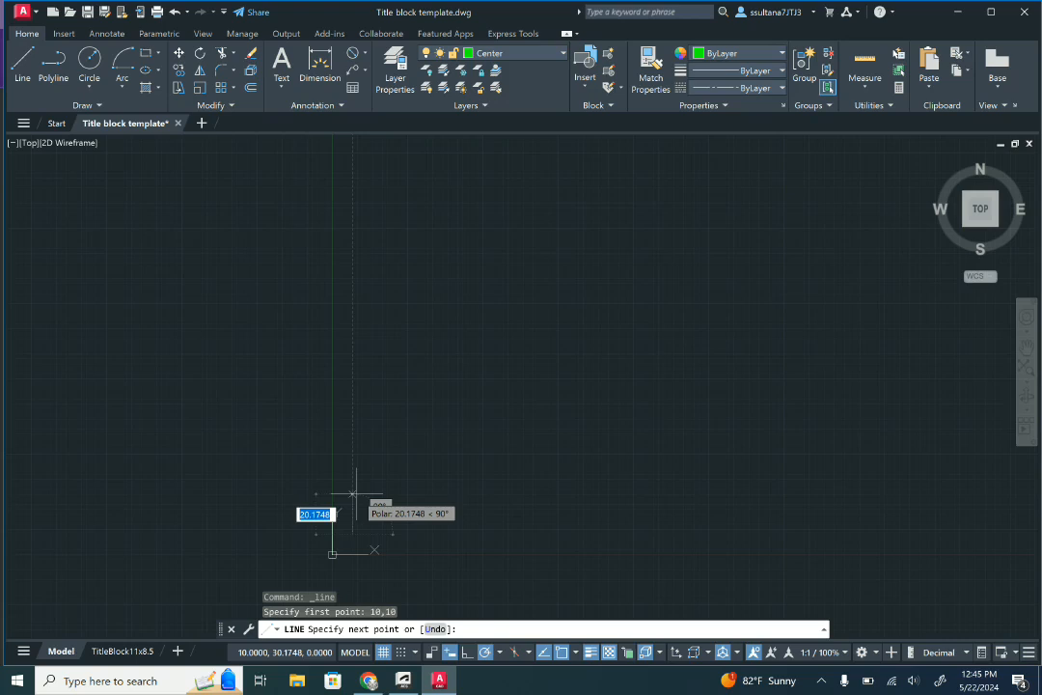
{"action": "type", "text": "5"}
{"action": "key", "text": "Return"}
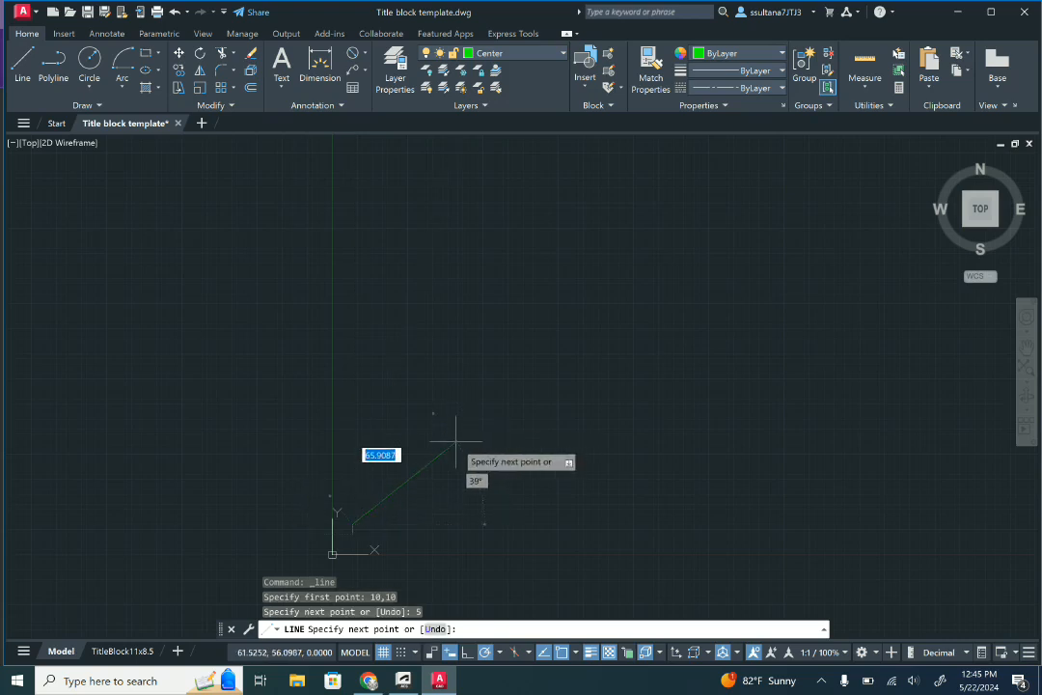
{"action": "key", "text": "Return"}
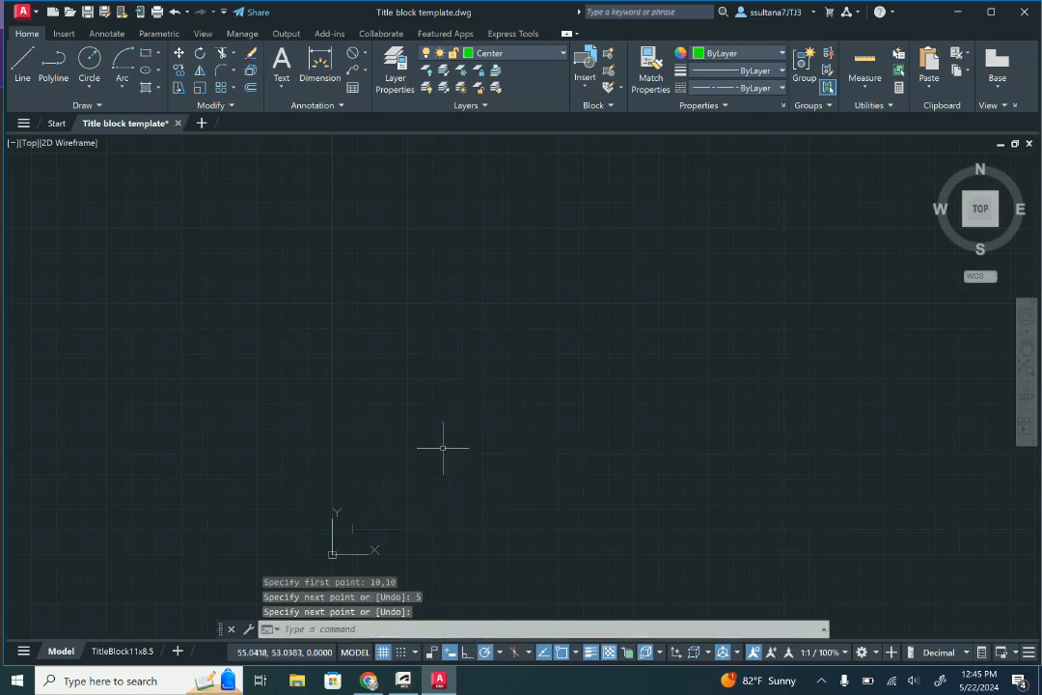
{"action": "left_click", "coordinate": [1027, 368]}
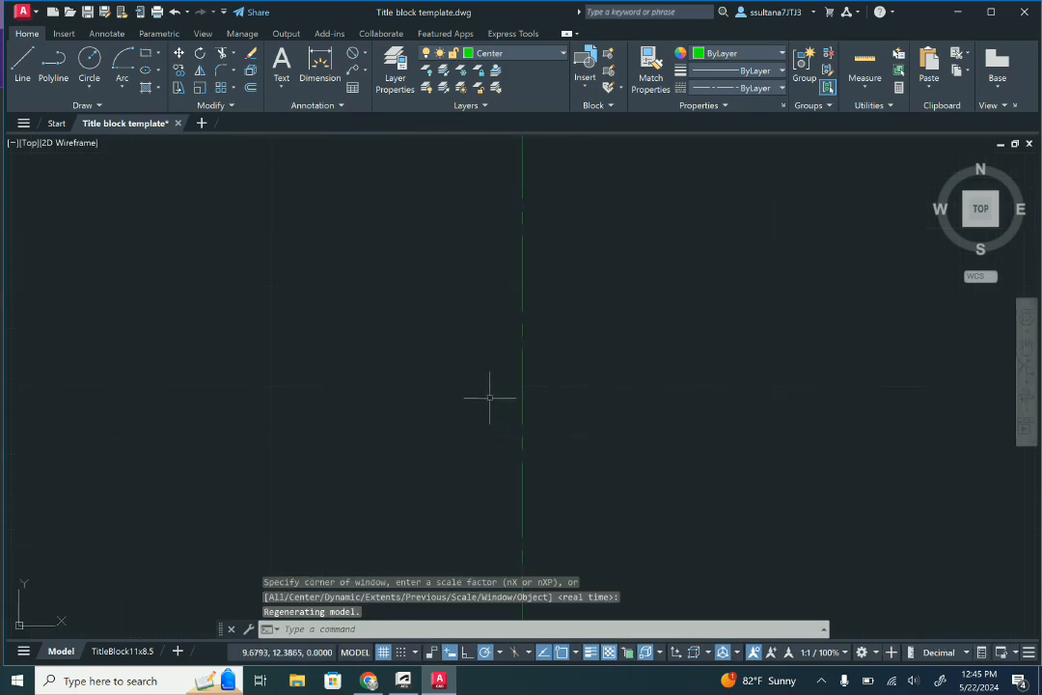
{"action": "scroll", "coordinate": [487, 396], "scroll_direction": "down", "scroll_amount": 2}
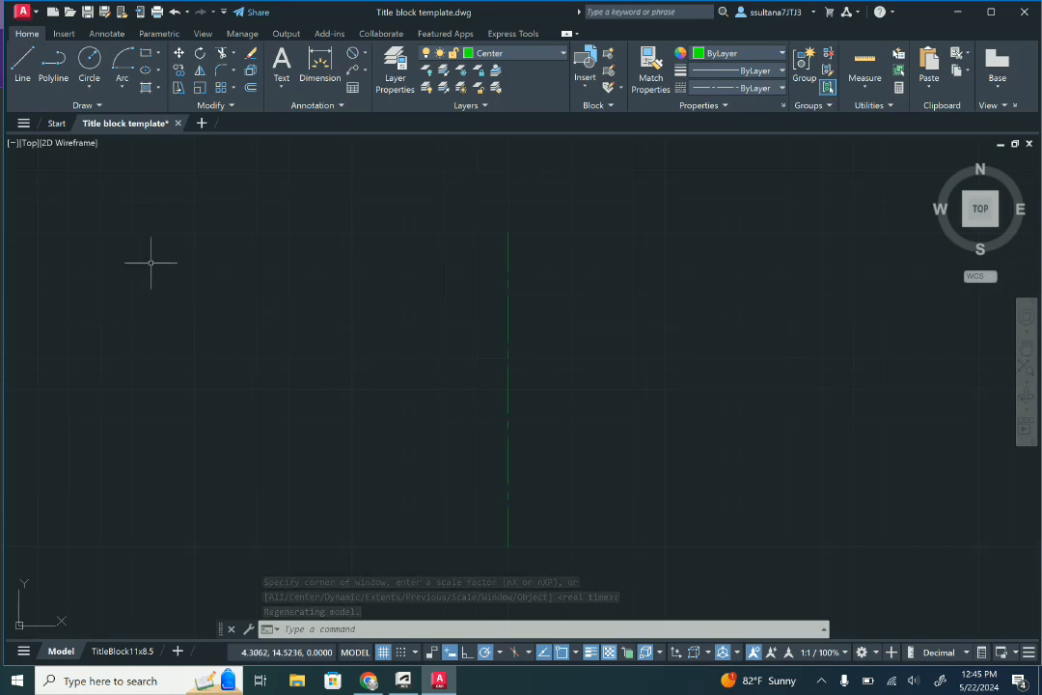
Draw a horizontal centerline 3.75 units to the right from the midpoint of the vertical centerline
{"action": "left_click", "coordinate": [22, 60]}
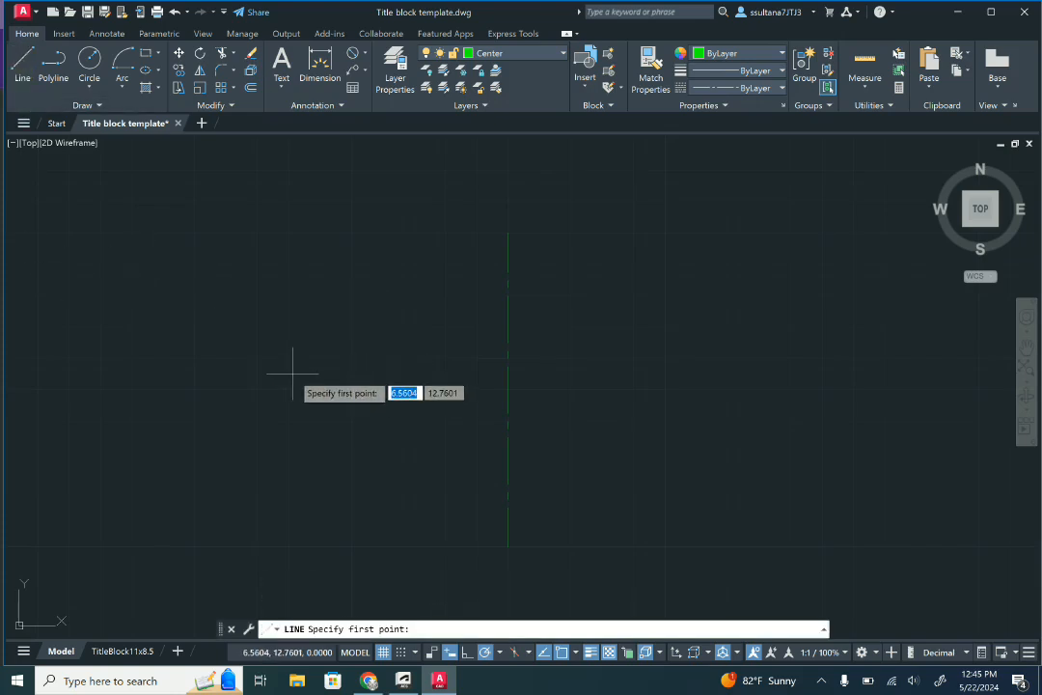
{"action": "left_click", "coordinate": [509, 390]}
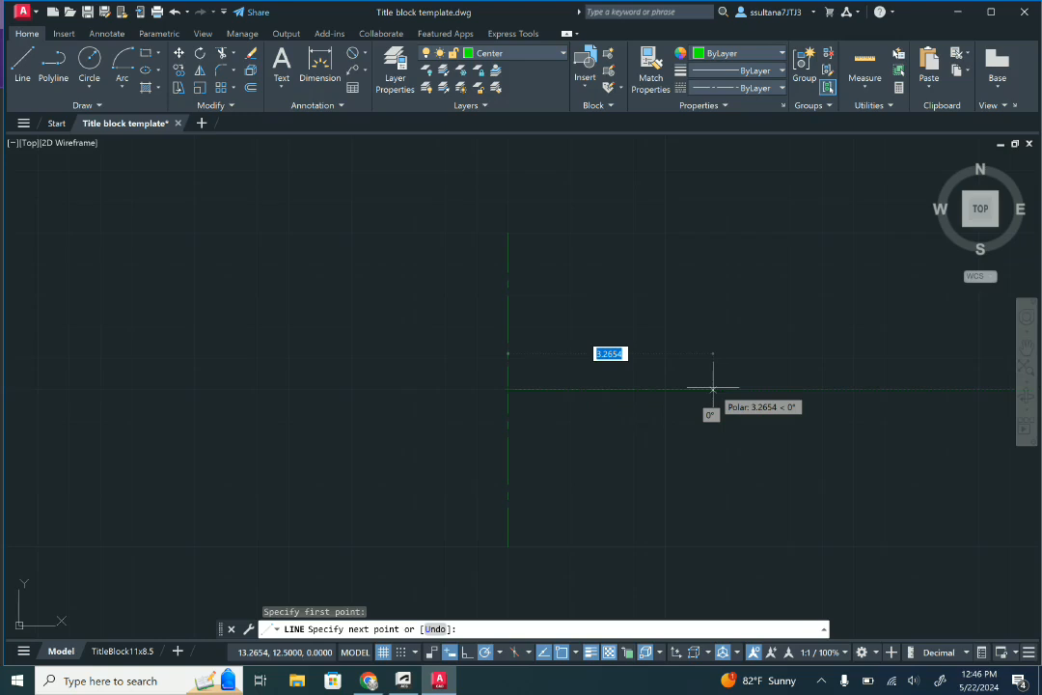
{"action": "type", "text": "3.7"}
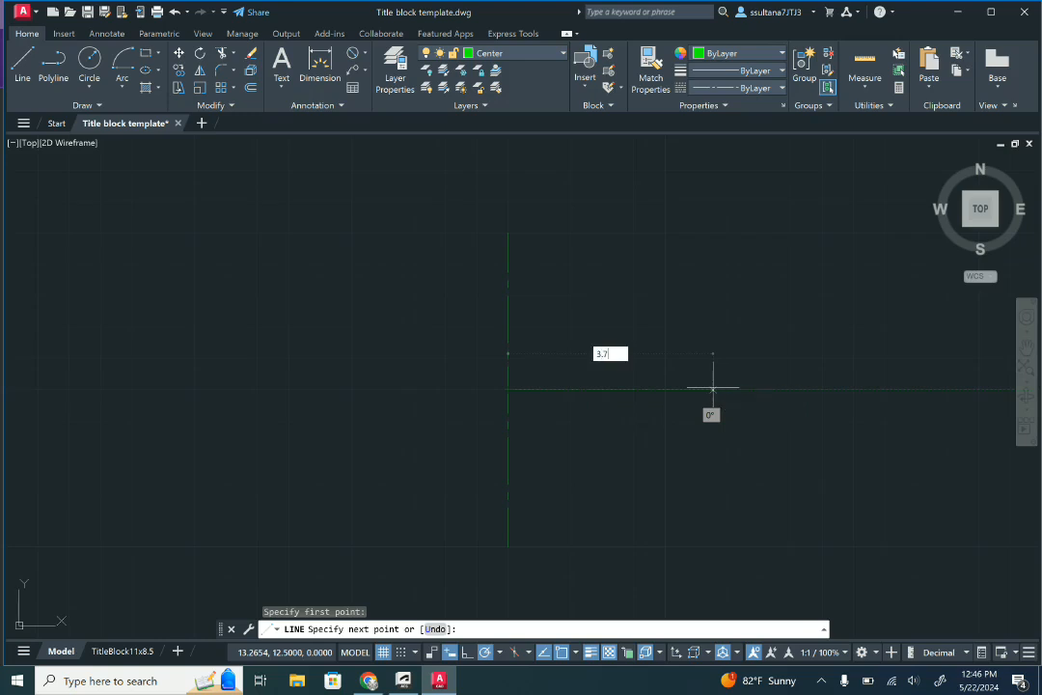
{"action": "type", "text": "5"}
{"action": "key", "text": "Return"}
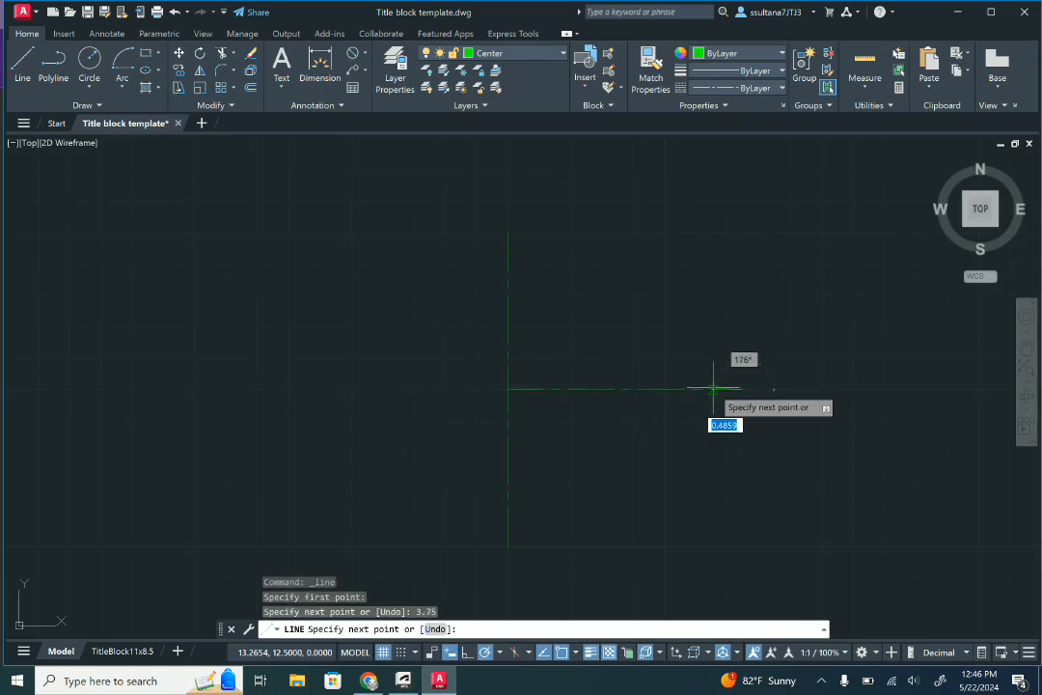
{"action": "key", "text": "Return"}
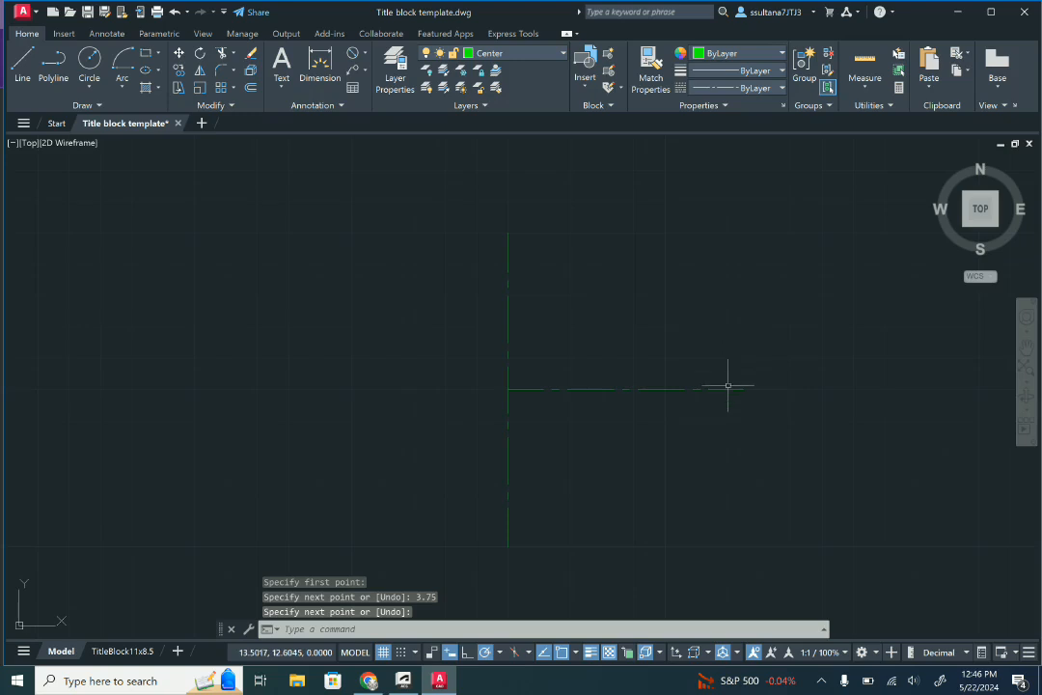
Draw a horizontal centerline 2.62 units to the left from the same midpoint of the vertical centerline
{"action": "key", "text": "Return"}
{"action": "left_click", "coordinate": [508, 389]}
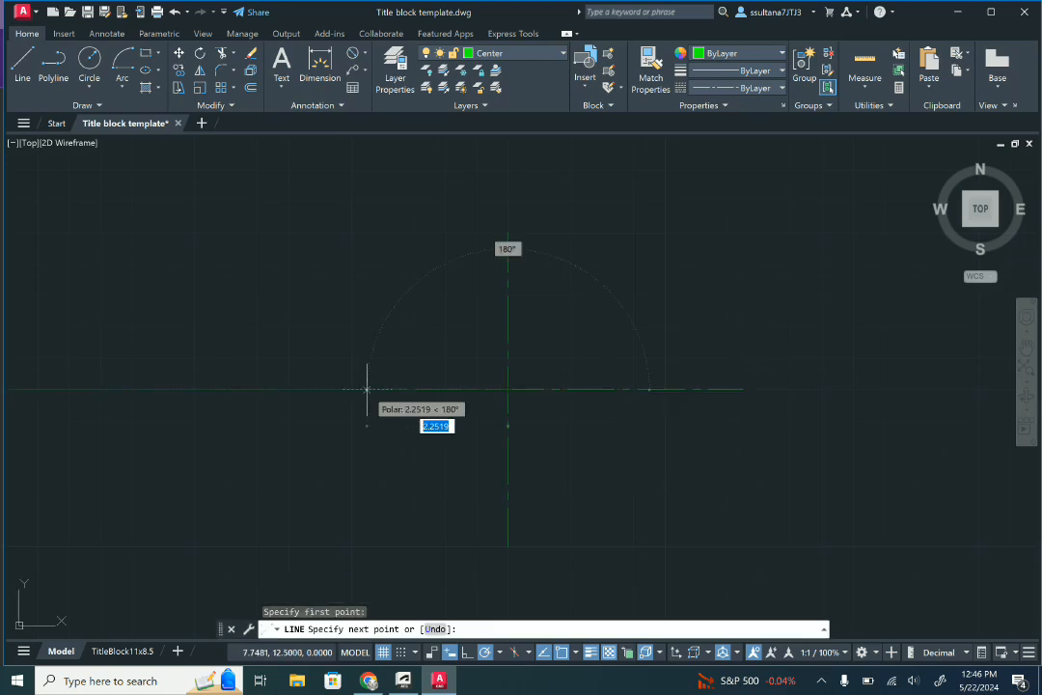
{"action": "type", "text": "2."}
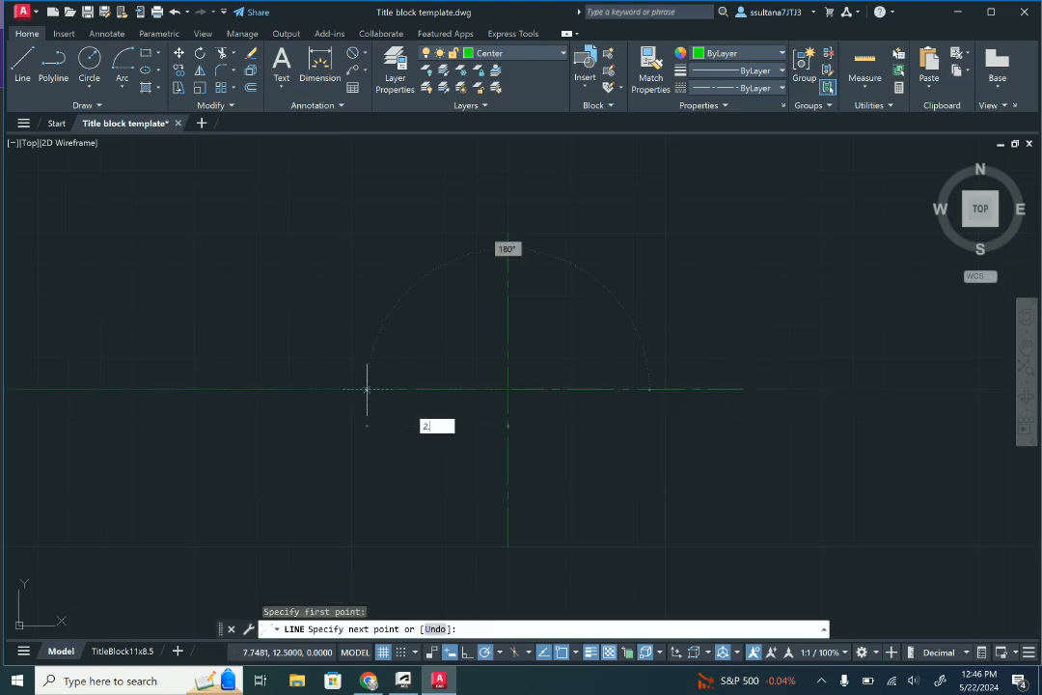
{"action": "key", "text": "Return"}
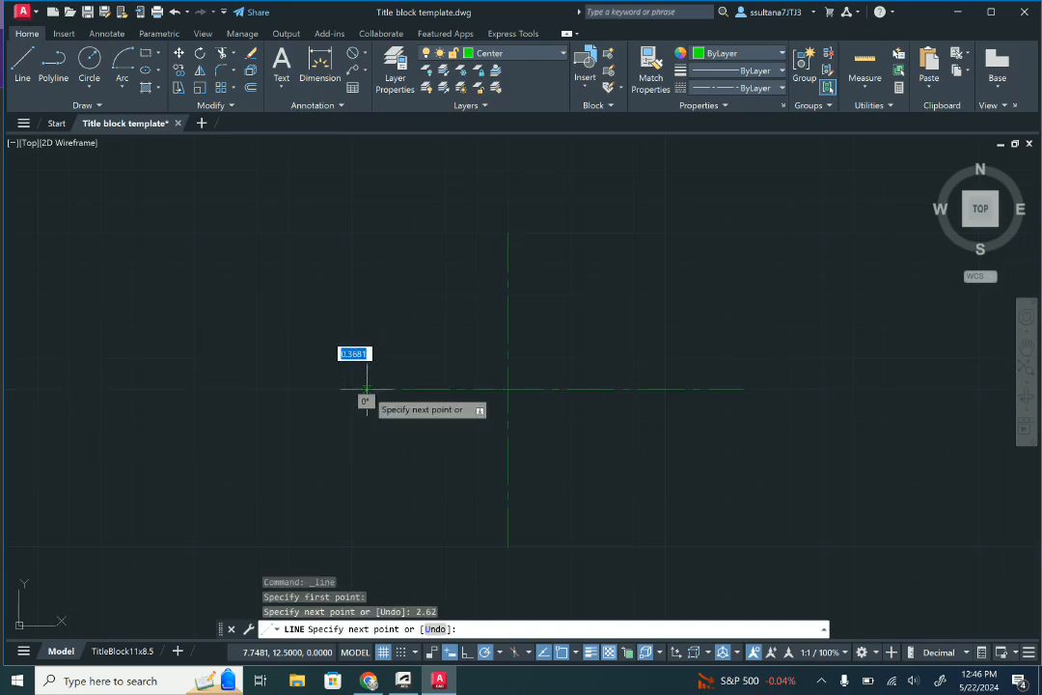
{"action": "key", "text": "Return"}
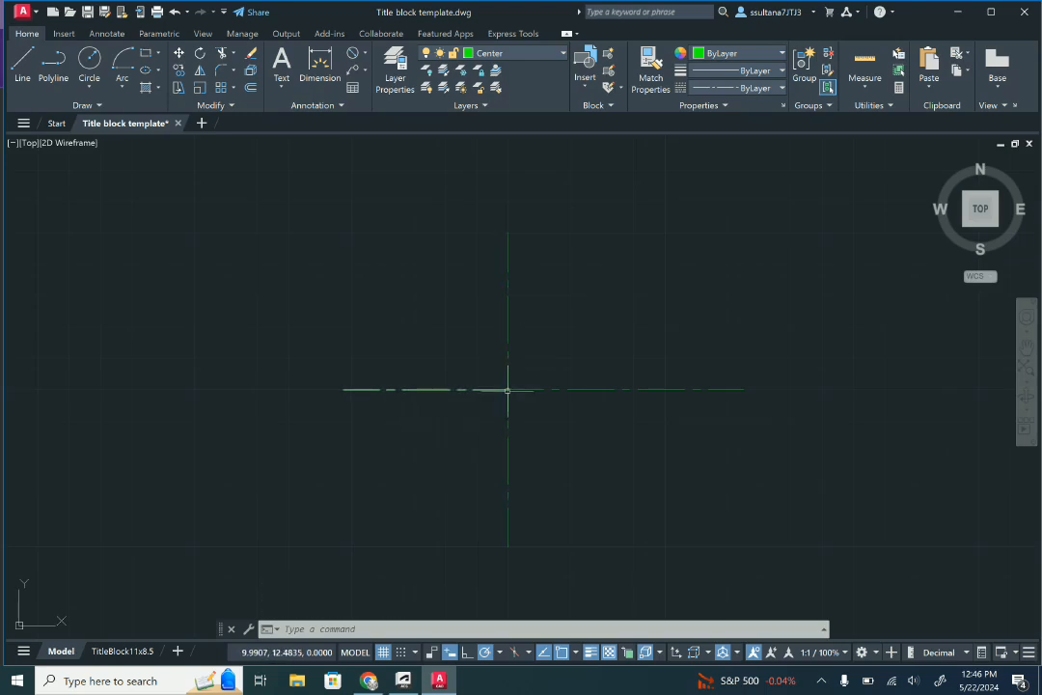
Offset the left horizontal centerline downward by 1.99
{"action": "left_click", "coordinate": [251, 87]}
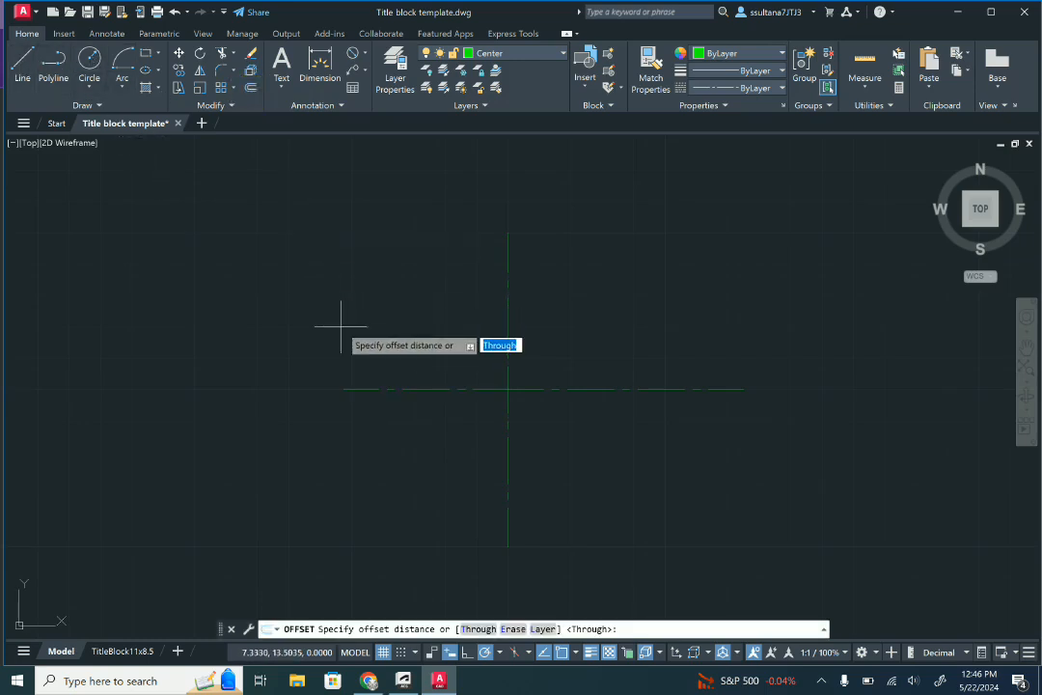
{"action": "type", "text": "1."}
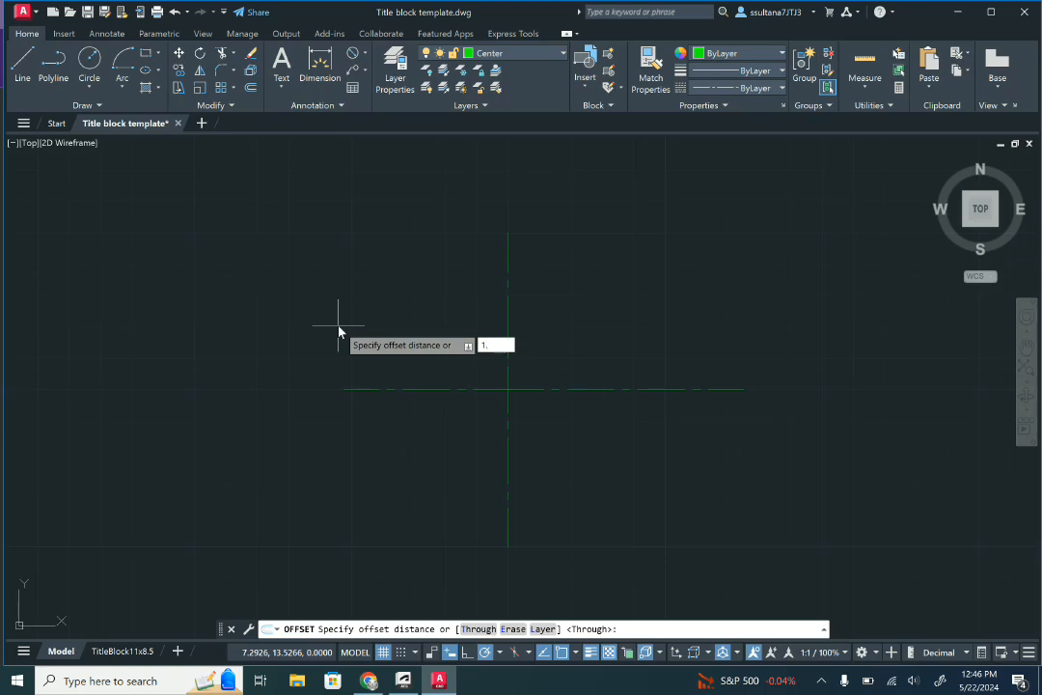
{"action": "type", "text": "99"}
{"action": "key", "text": "Return"}
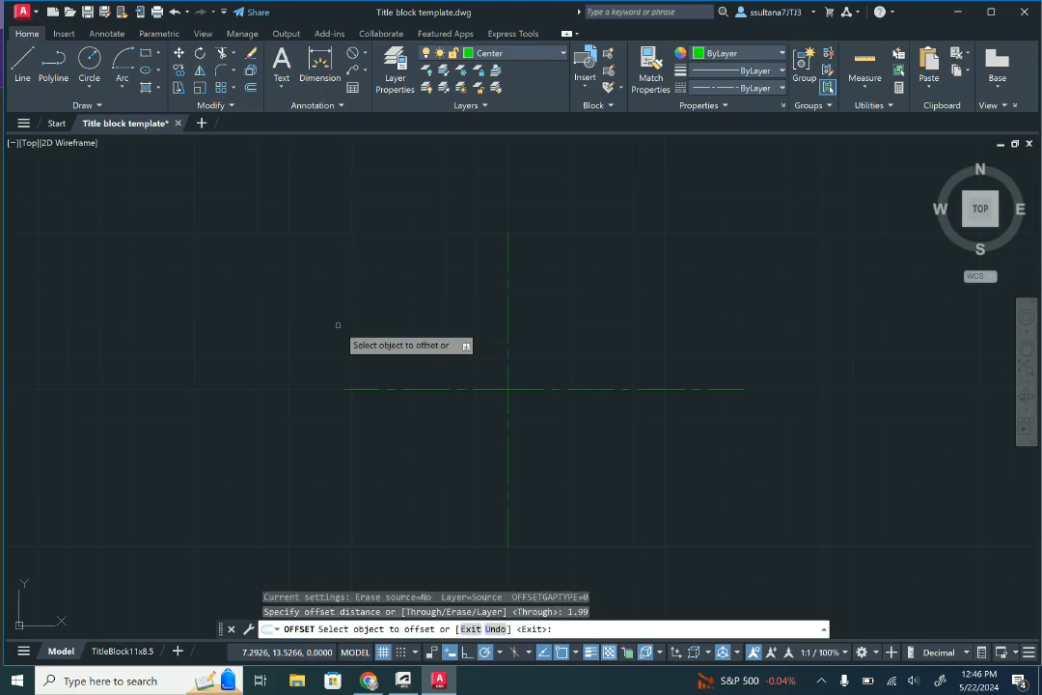
{"action": "left_click", "coordinate": [389, 386]}
{"action": "left_click", "coordinate": [386, 432]}
{"action": "right_click", "coordinate": [354, 453]}
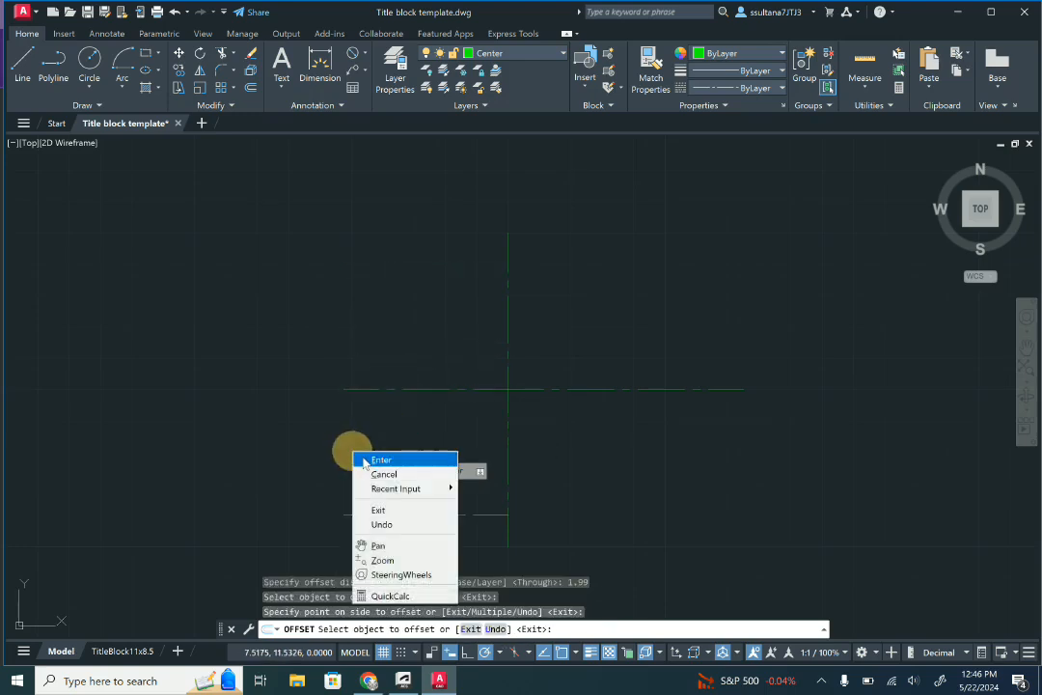
{"action": "left_click", "coordinate": [367, 460]}
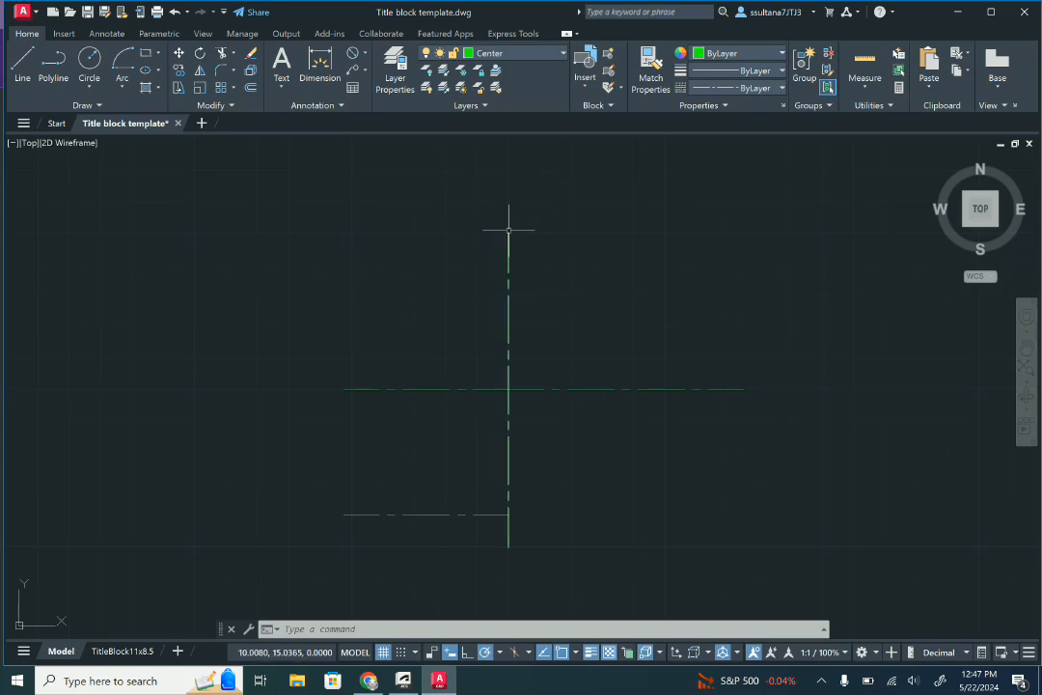
Offset the left part of the middle horizontal centerline upward by 2.76
{"action": "left_click", "coordinate": [249, 93]}
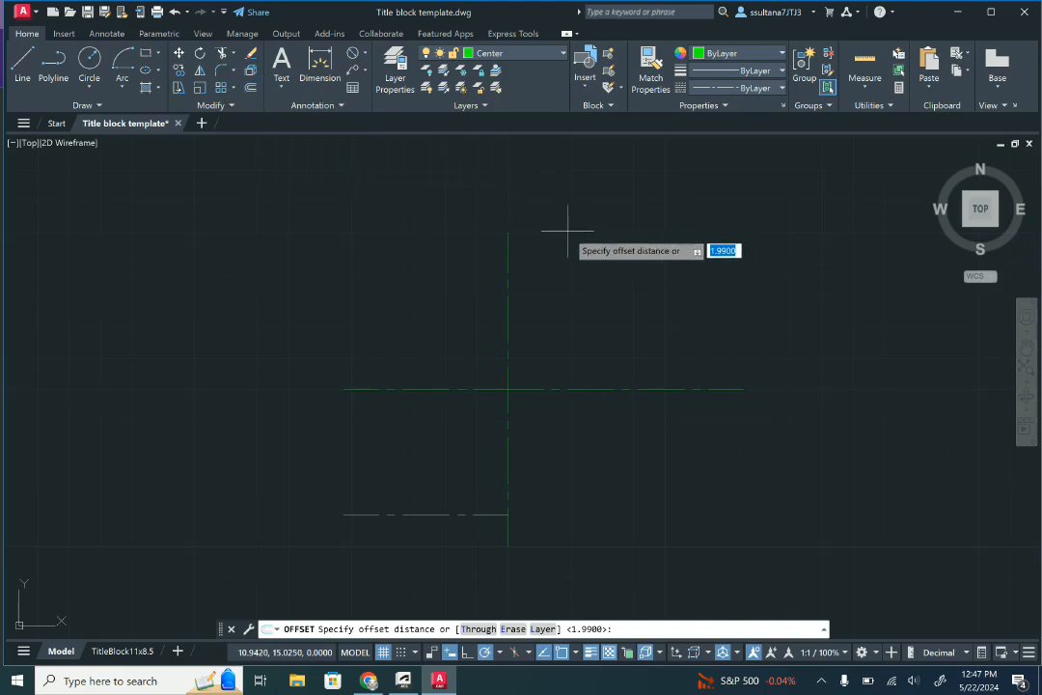
{"action": "type", "text": "2.76"}
{"action": "key", "text": "Return"}
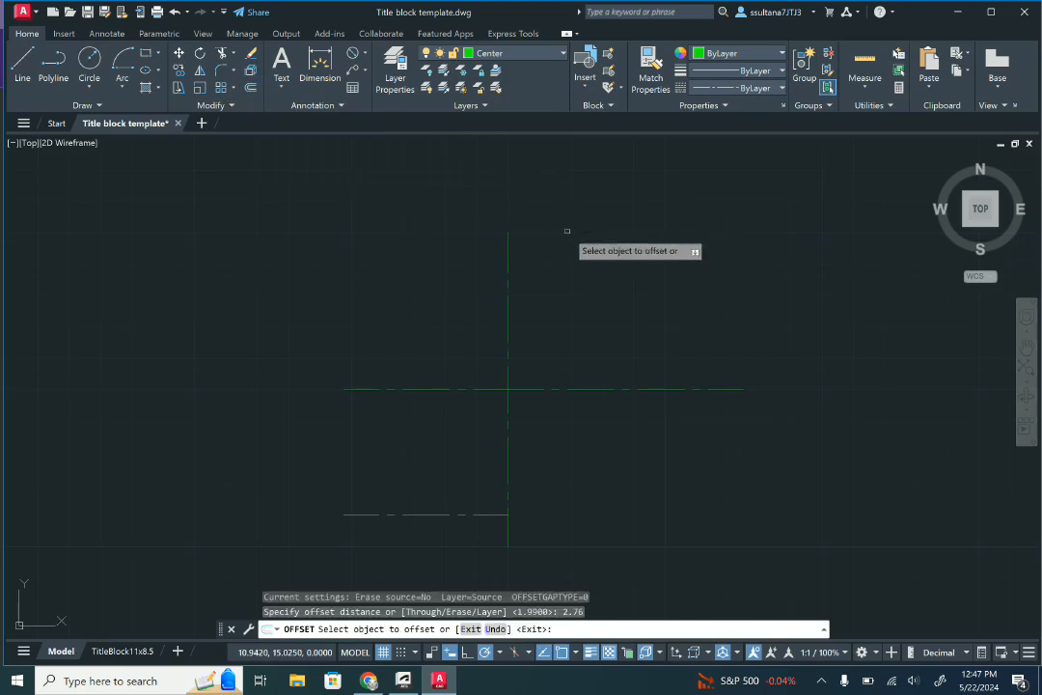
{"action": "left_click", "coordinate": [481, 390]}
{"action": "left_click", "coordinate": [477, 330]}
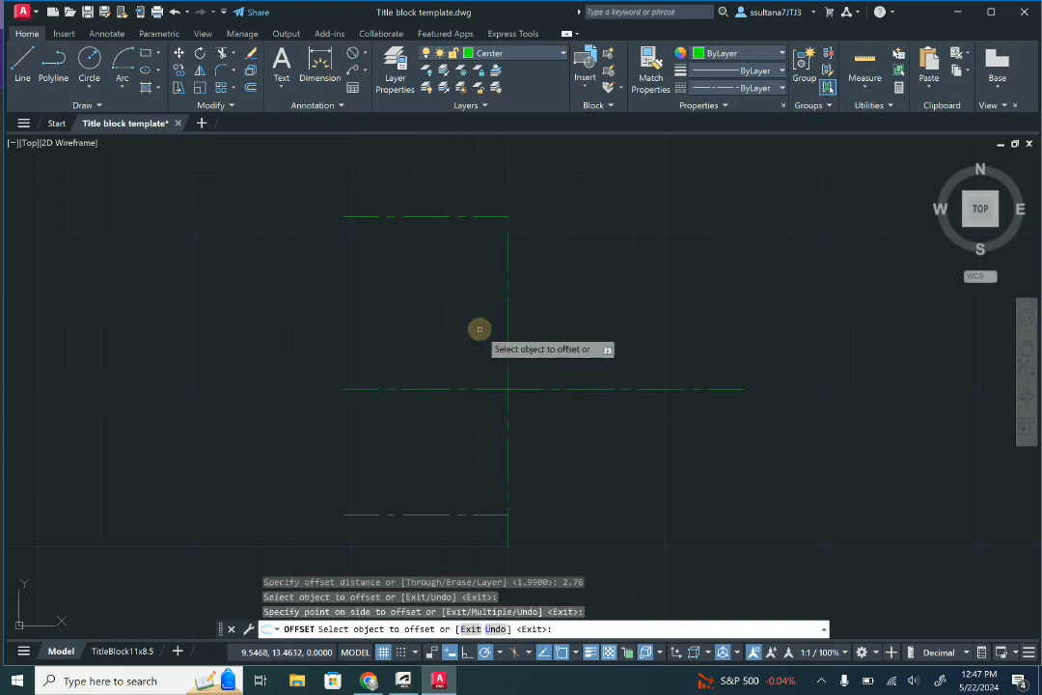
{"action": "right_click", "coordinate": [477, 332]}
{"action": "left_click", "coordinate": [505, 337]}
Stretch the upper end of the vertical centerline to the right endpoint of the upper offset centerline
{"action": "scroll", "coordinate": [528, 179], "scroll_direction": "up", "scroll_amount": 4}
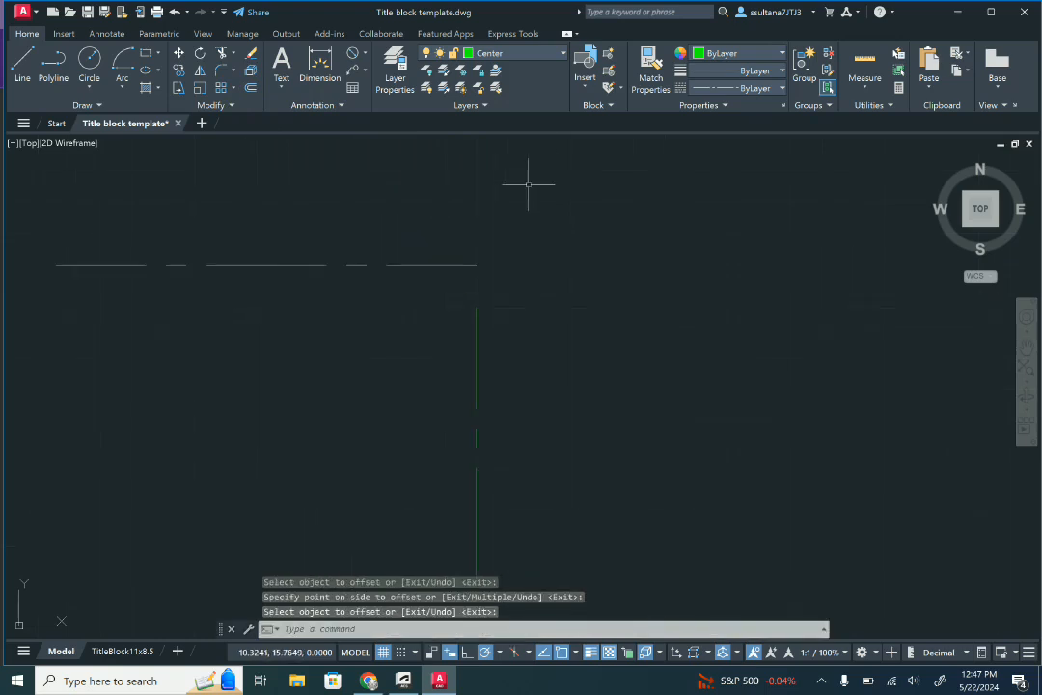
{"action": "key", "text": "Return"}
{"action": "left_click", "coordinate": [477, 313]}
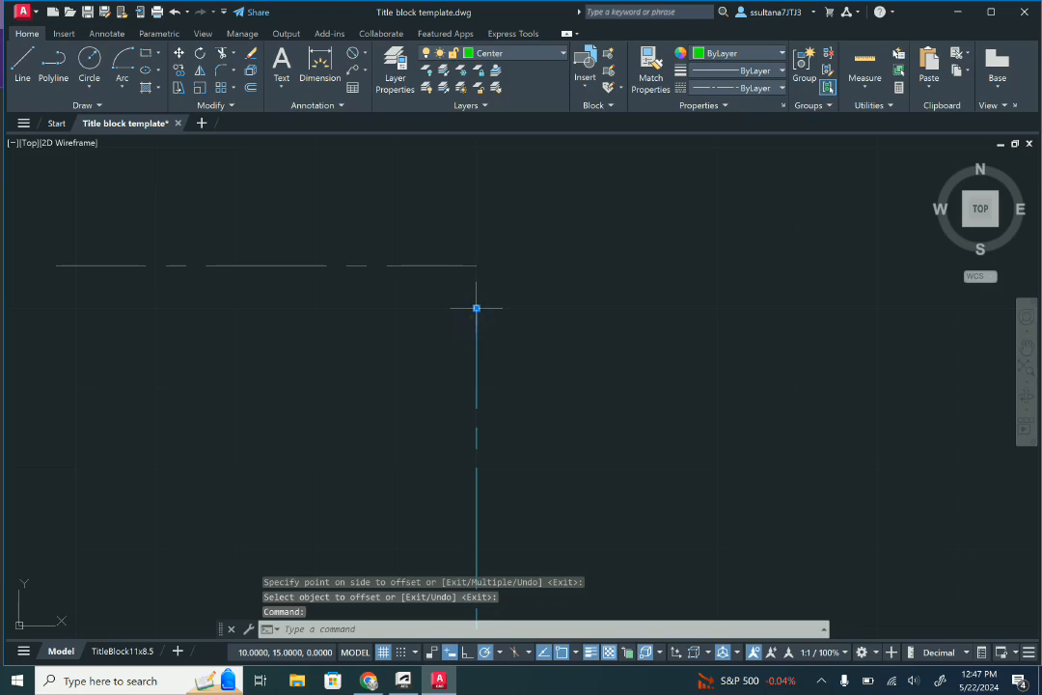
{"action": "left_click", "coordinate": [477, 307]}
{"action": "left_click", "coordinate": [477, 263]}
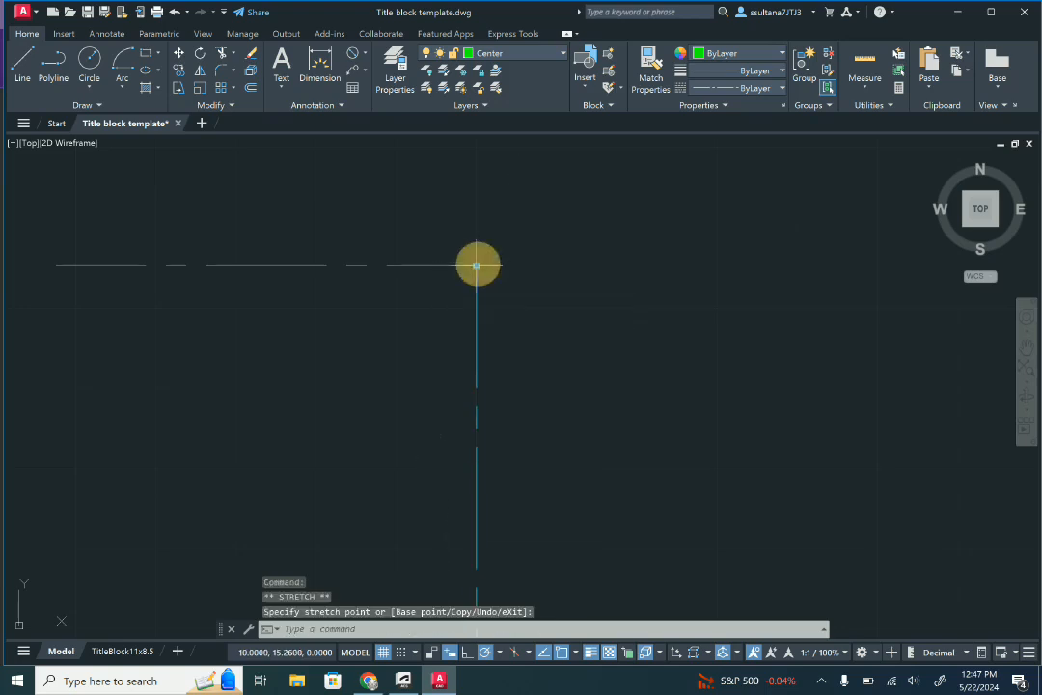
{"action": "key", "text": "Return"}
{"action": "scroll", "coordinate": [518, 266], "scroll_direction": "down", "scroll_amount": 2}
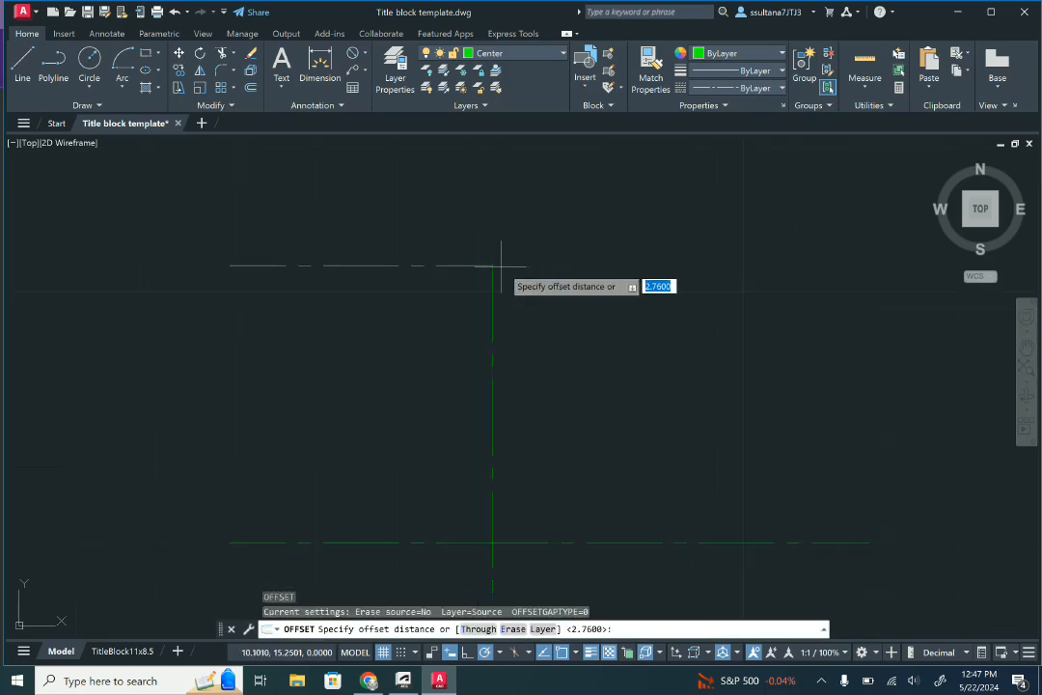
Make Object the current layer for drawing the plate's visible geometry
{"action": "scroll", "coordinate": [513, 270], "scroll_direction": "down", "scroll_amount": 2}
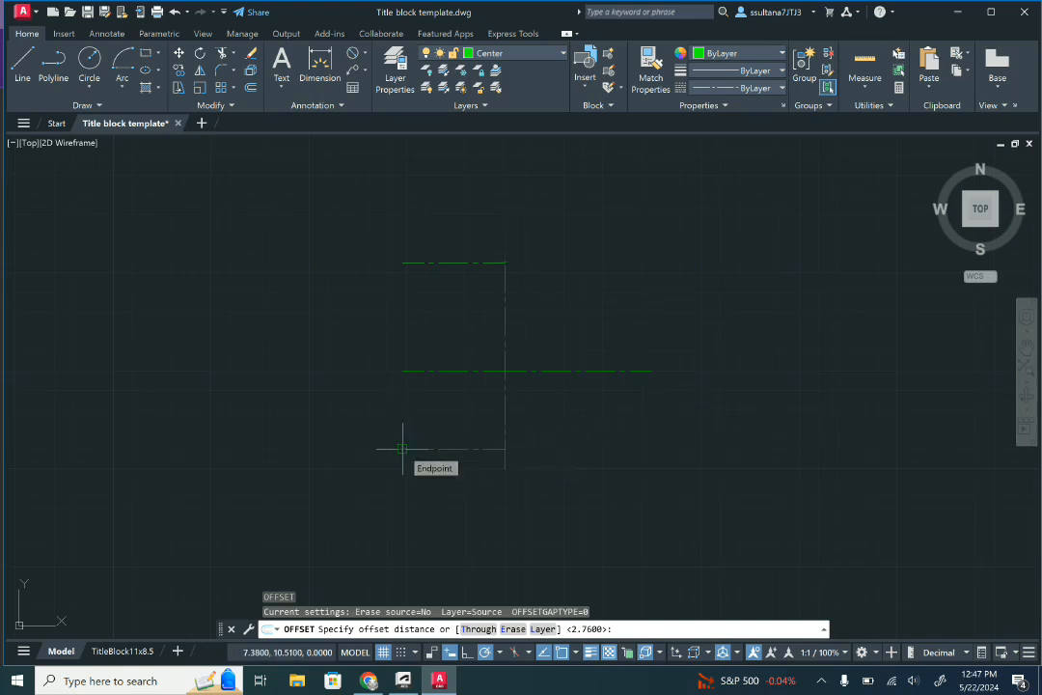
{"action": "left_click", "coordinate": [94, 64]}
{"action": "left_click", "coordinate": [521, 53]}
{"action": "left_click", "coordinate": [542, 211]}
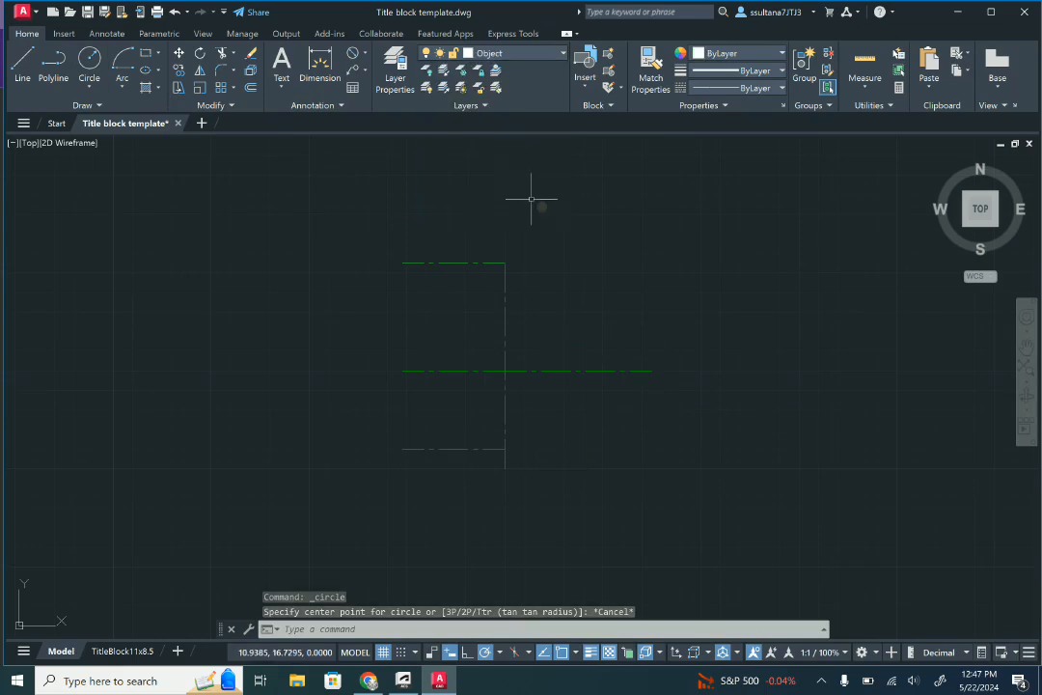
Draw a circle of radius 1.25 centered where the vertical and middle horizontal centerlines cross
{"action": "left_click", "coordinate": [89, 64]}
{"action": "left_click", "coordinate": [504, 371]}
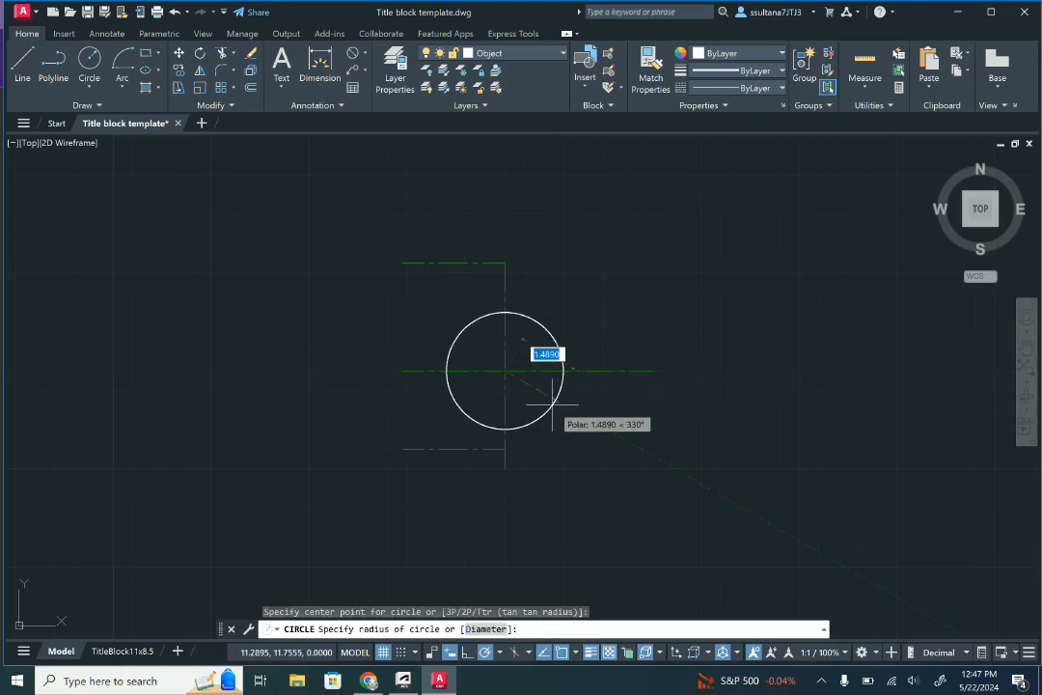
{"action": "type", "text": "1"}
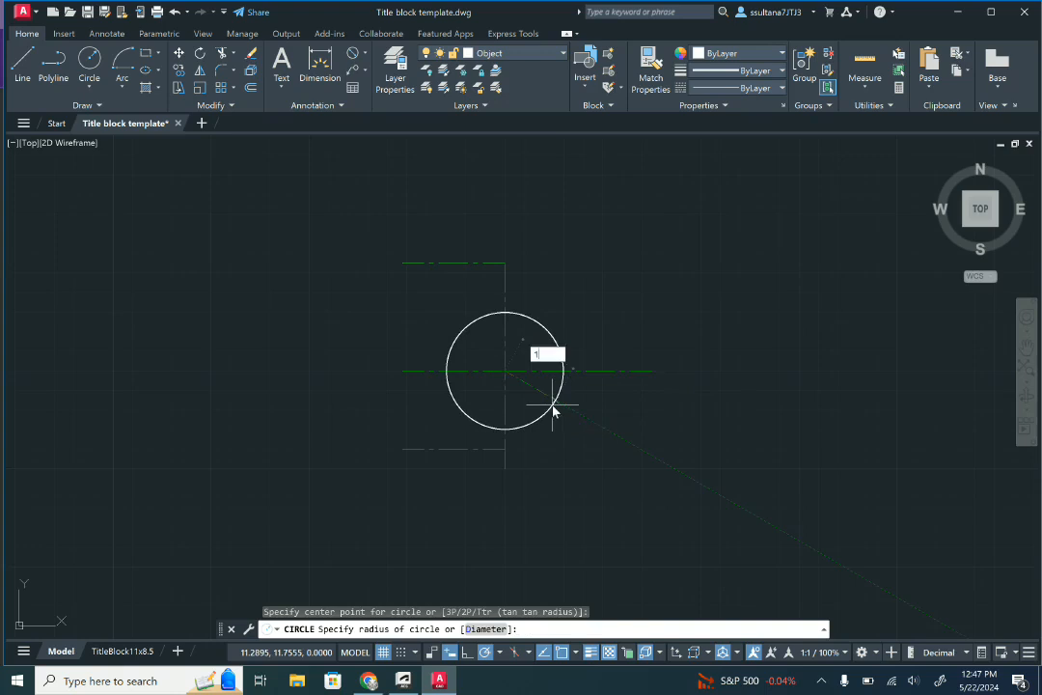
{"action": "type", "text": ".25"}
{"action": "key", "text": "Return"}
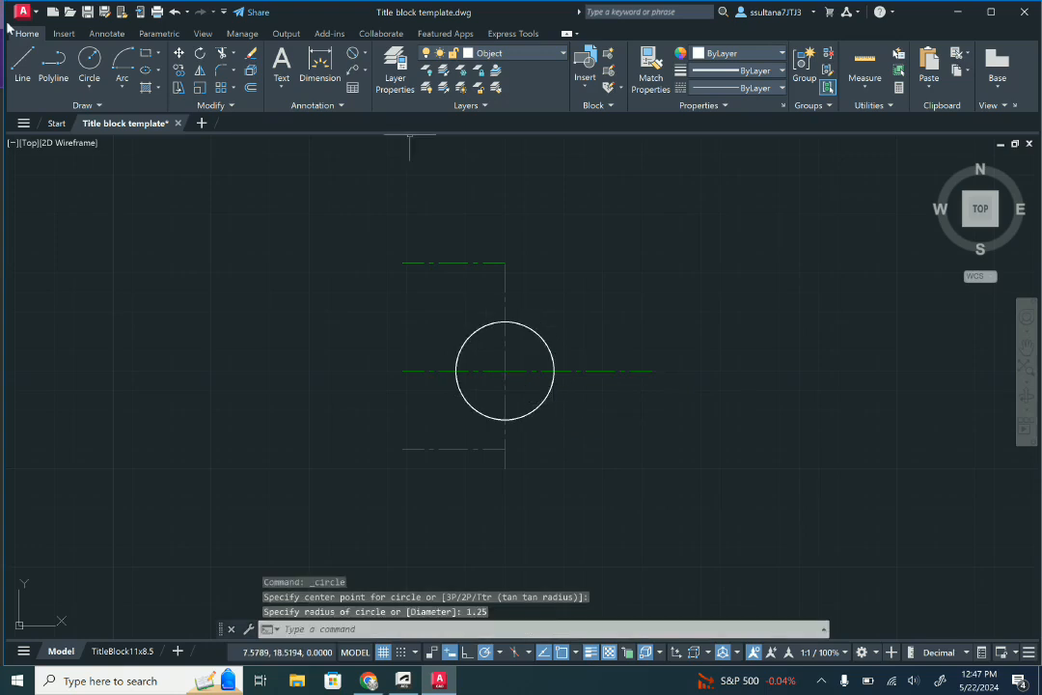
Draw a concentric circle of radius 1.75 around the central 1.25-radius circle
{"action": "left_click", "coordinate": [89, 57]}
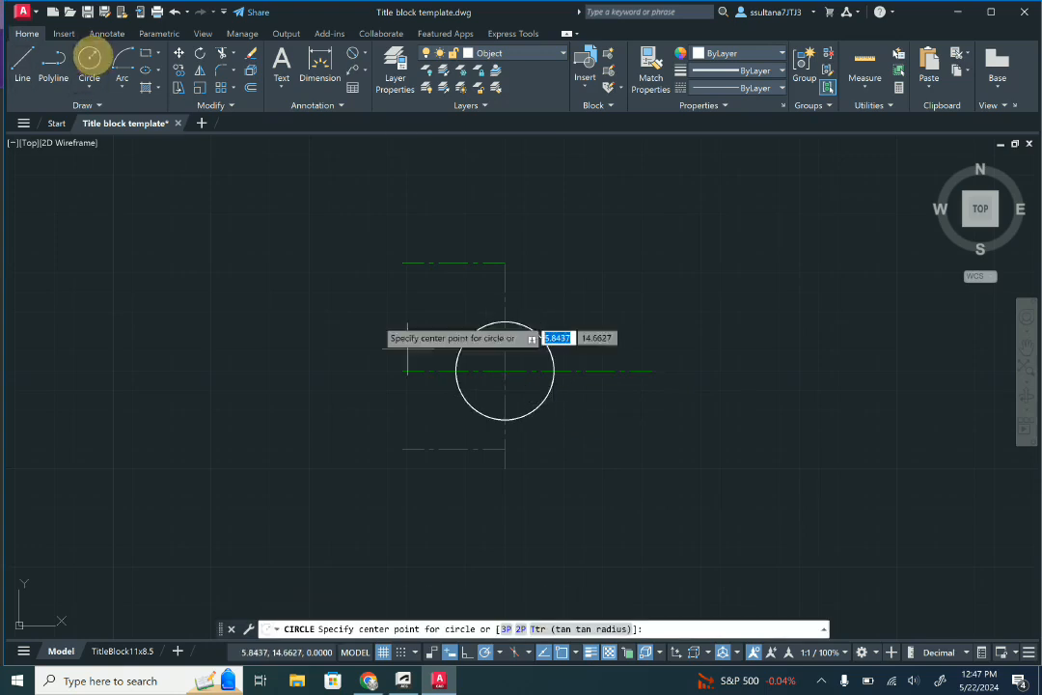
{"action": "left_click", "coordinate": [505, 371]}
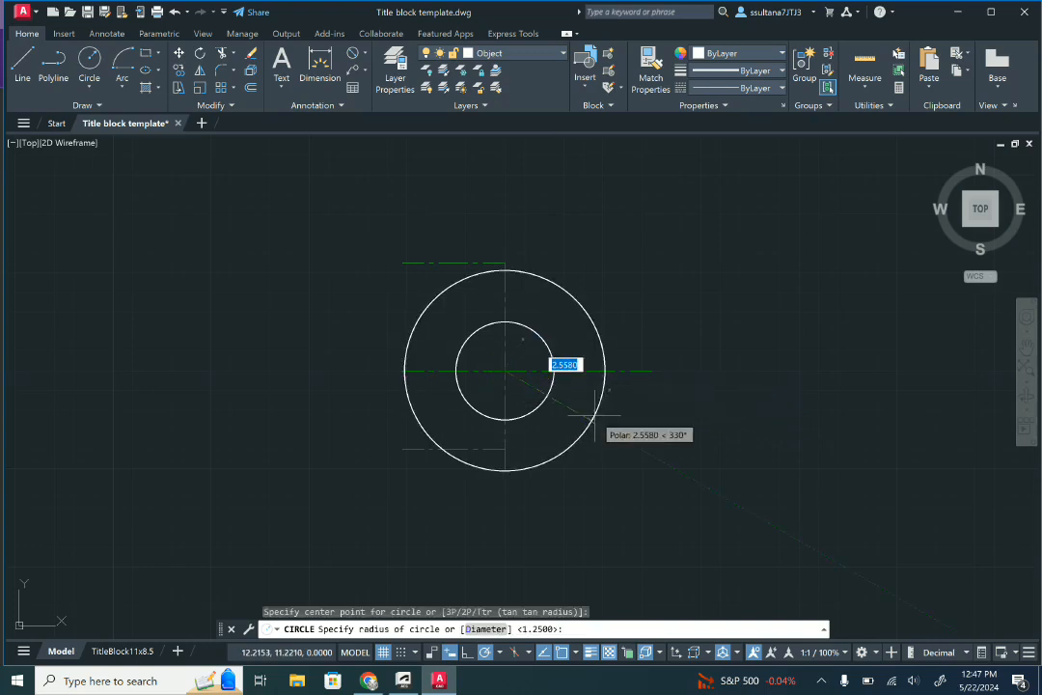
{"action": "type", "text": "1.7"}
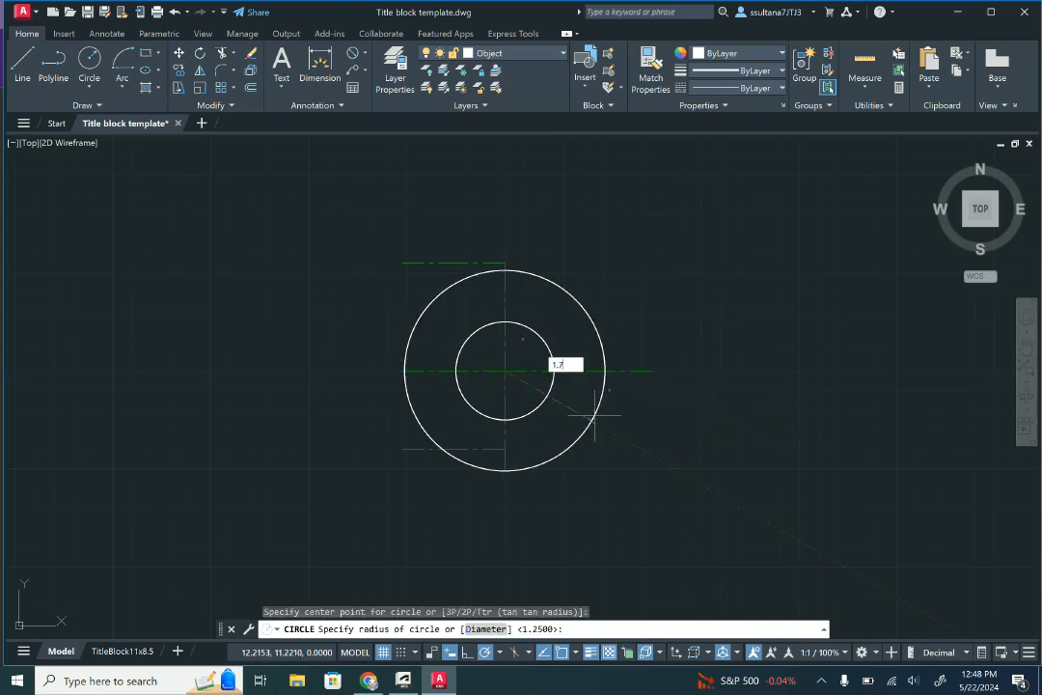
{"action": "type", "text": "5"}
{"action": "key", "text": "Return"}
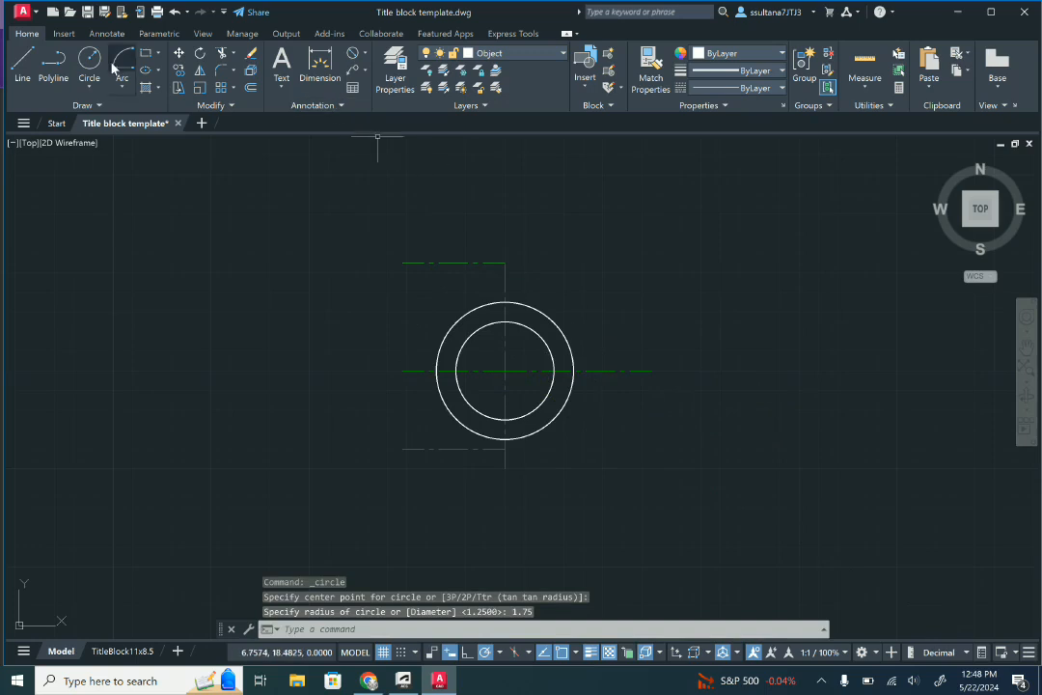
Draw a circle of diameter 0.8 centered on the right endpoint of the middle horizontal centerline
{"action": "left_click", "coordinate": [93, 88]}
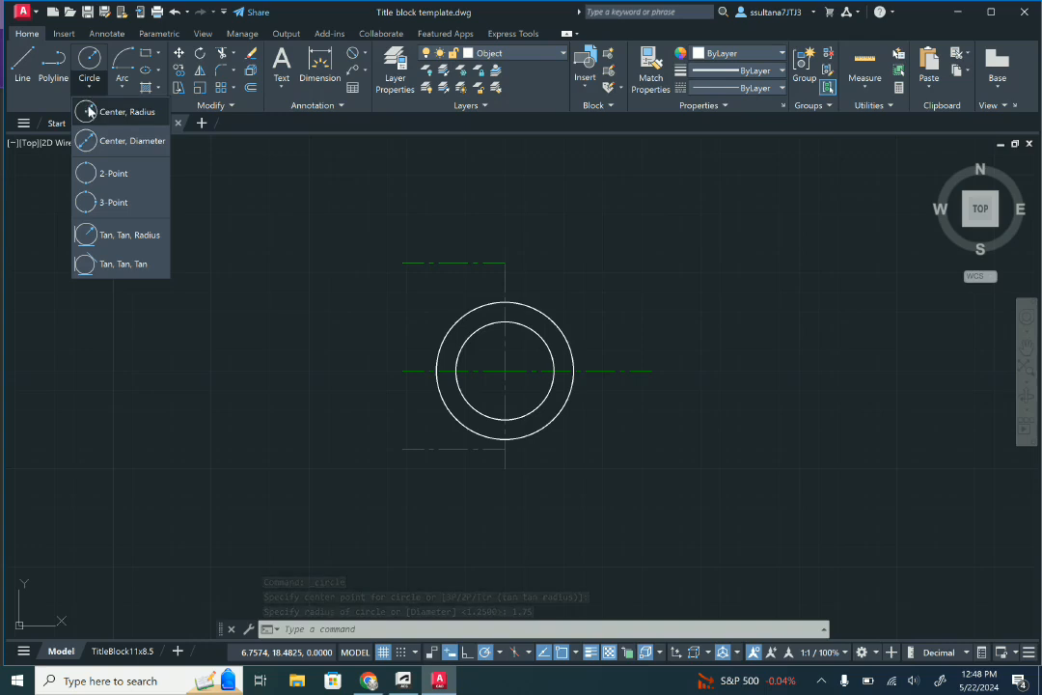
{"action": "left_click", "coordinate": [90, 143]}
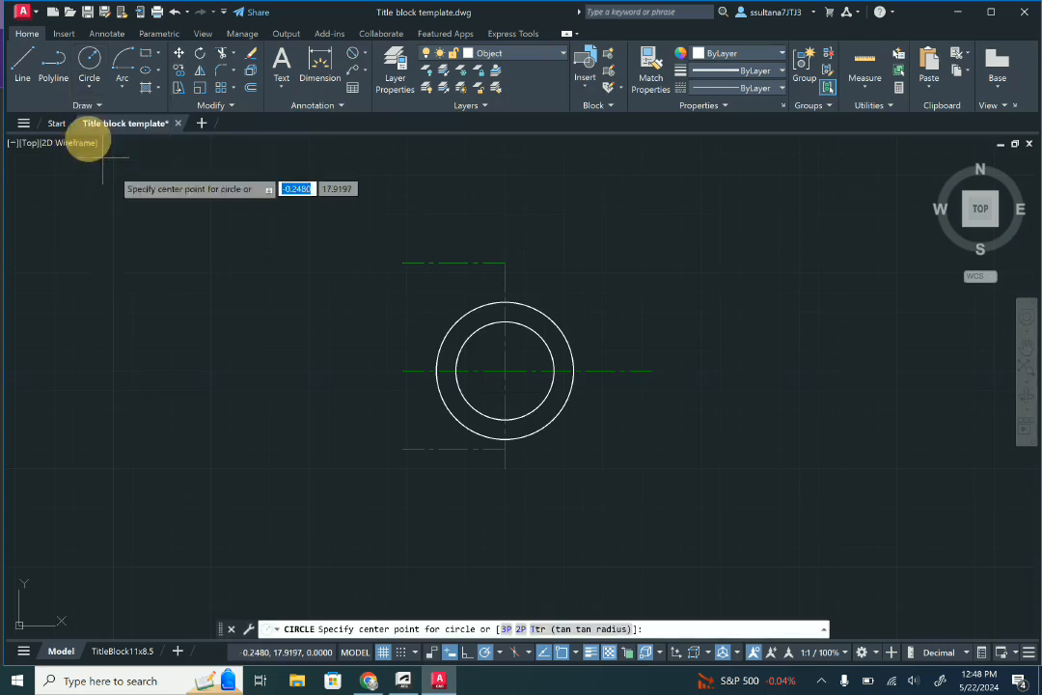
{"action": "left_click", "coordinate": [653, 370]}
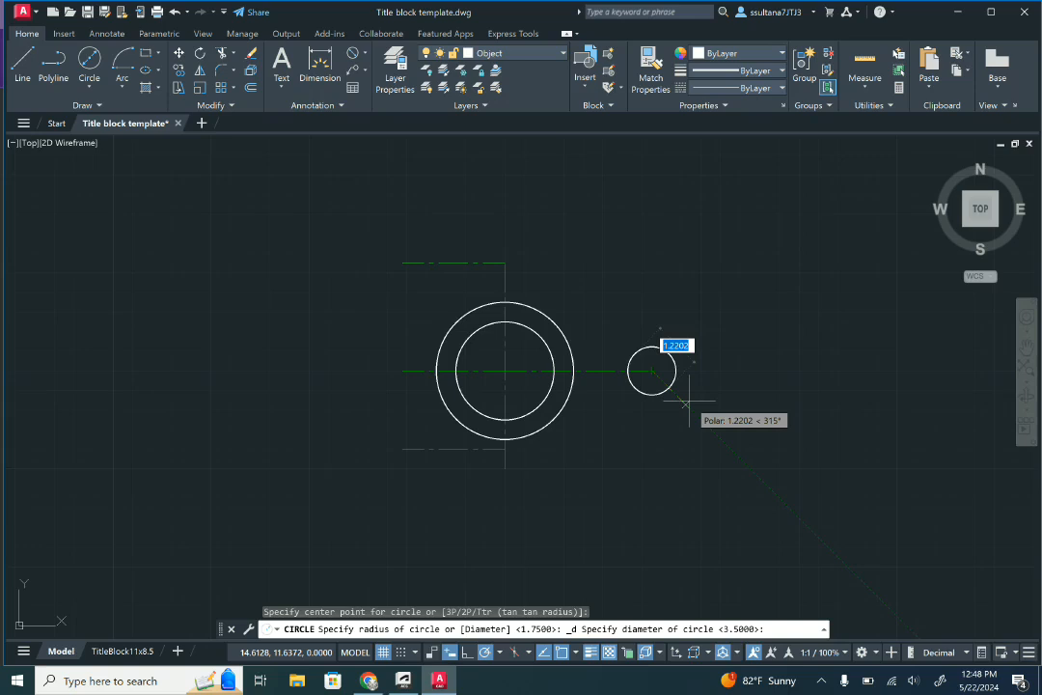
{"action": "key", "text": "BackSpace"}
{"action": "type", "text": ".8"}
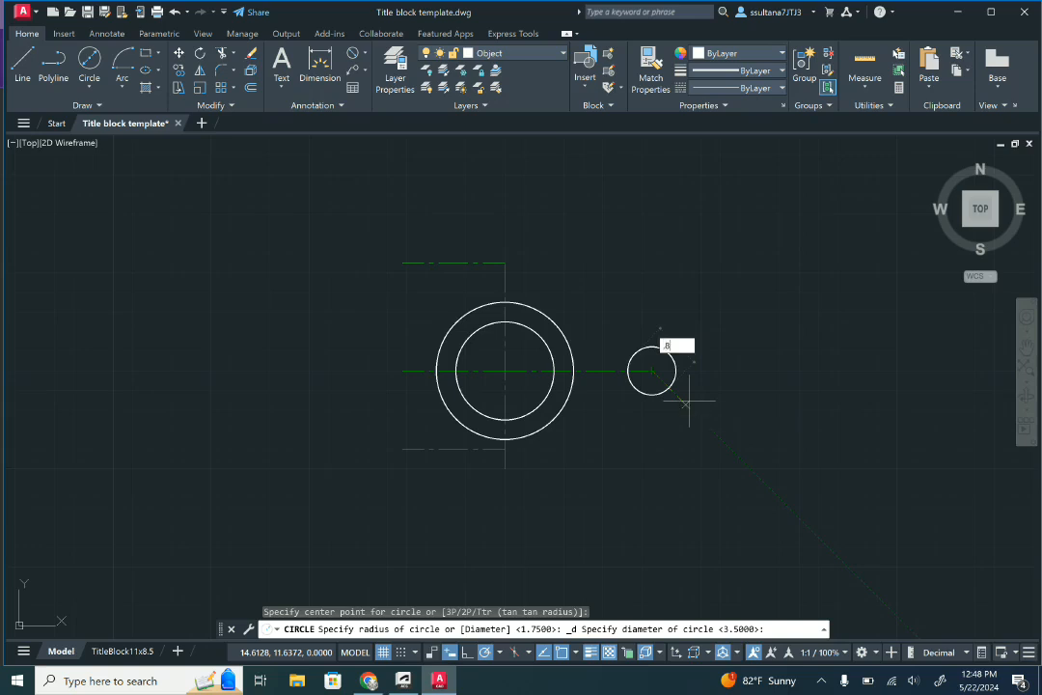
{"action": "key", "text": "Return"}
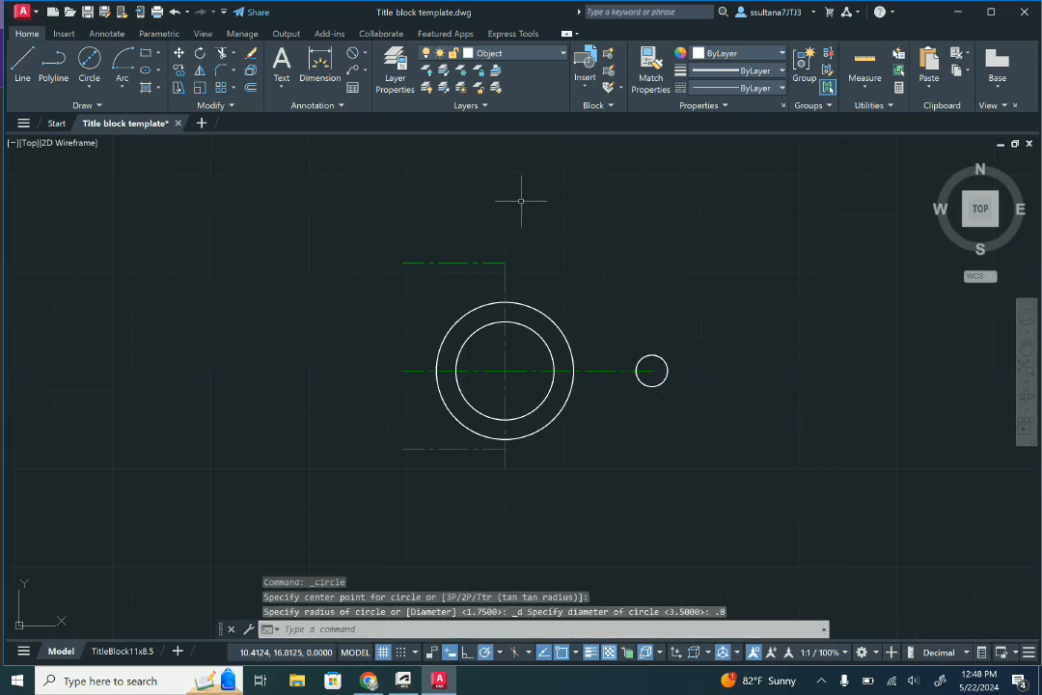
Draw a concentric circle of radius 0.75 around the 0.8-diameter hole at the right end of the middle centerline
{"action": "left_click", "coordinate": [89, 86]}
{"action": "left_click", "coordinate": [88, 112]}
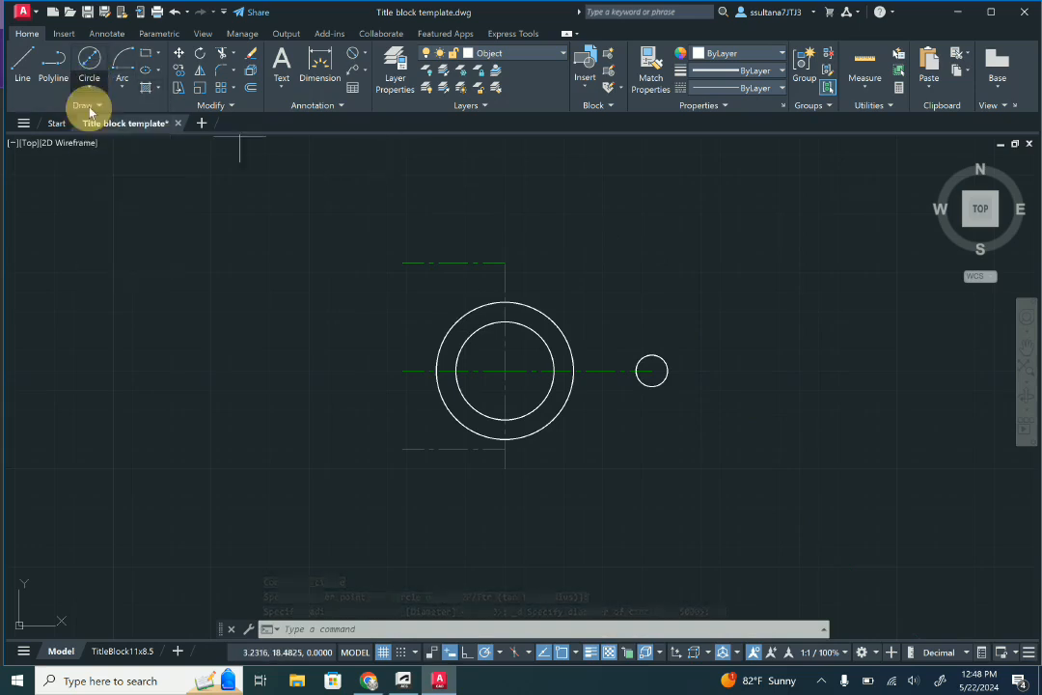
{"action": "left_click", "coordinate": [651, 370]}
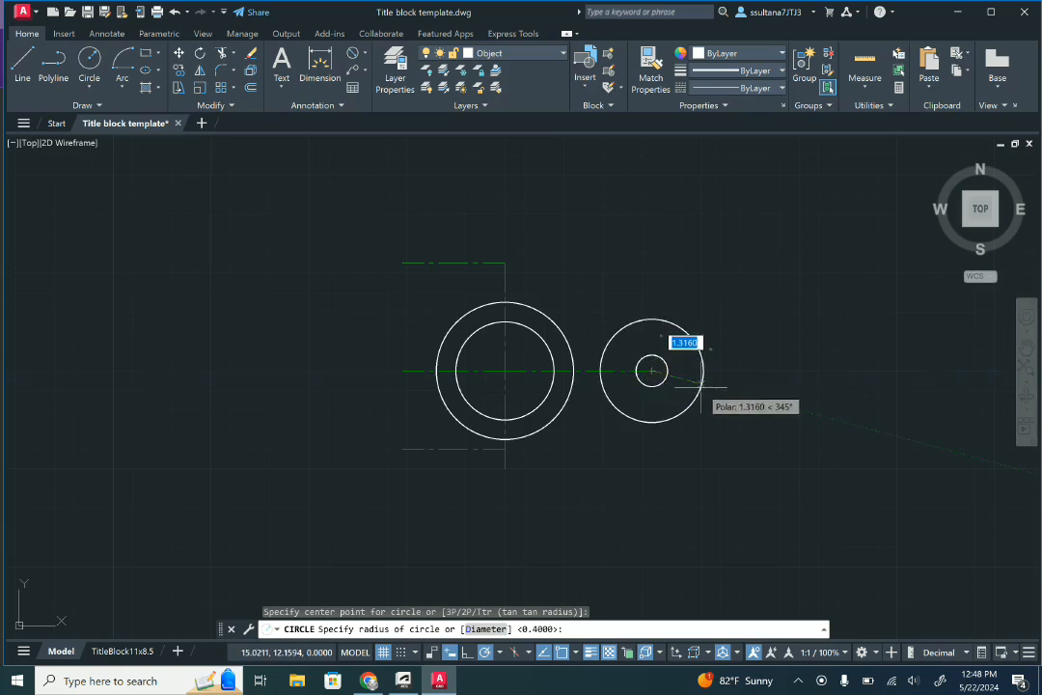
{"action": "key", "text": "BackSpace"}
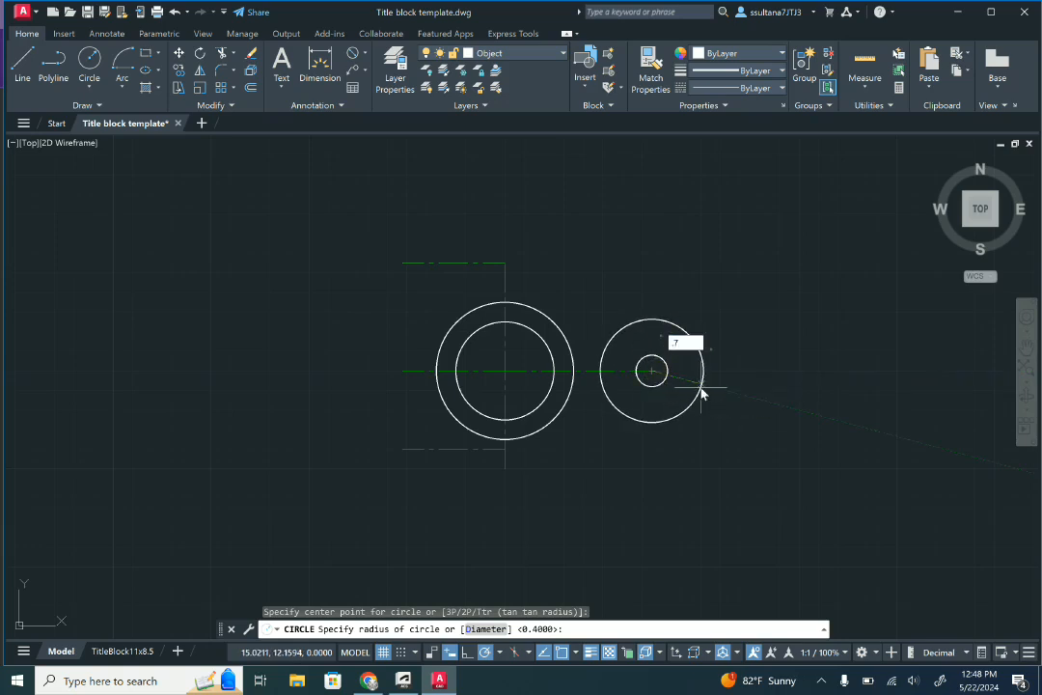
{"action": "type", "text": ".75"}
{"action": "key", "text": "Return"}
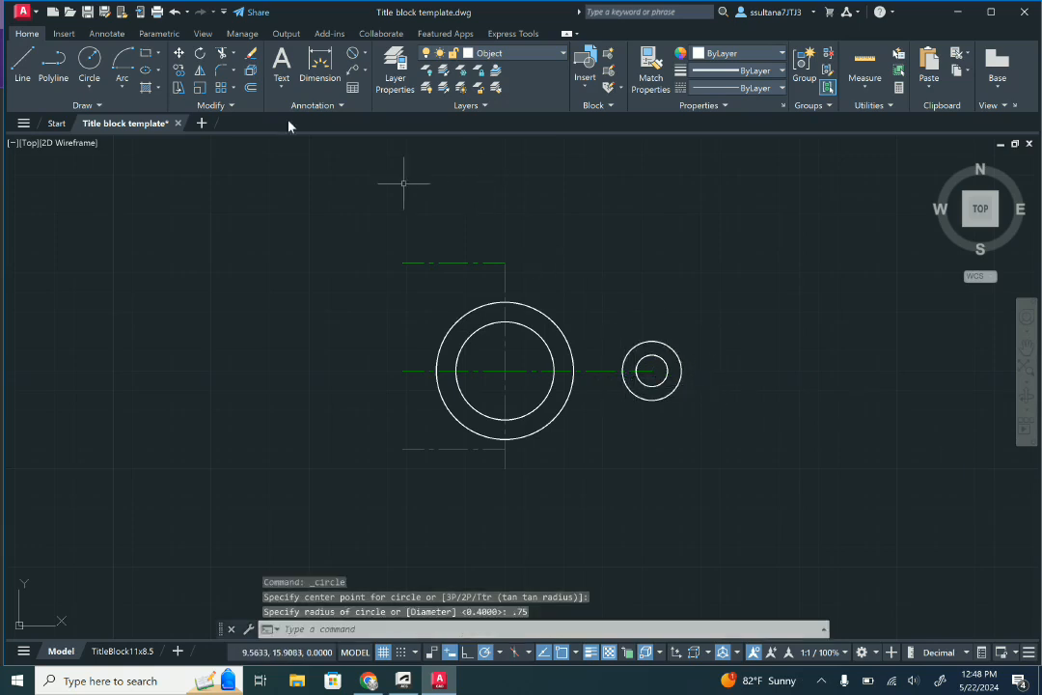
Copy the two small concentric circles from their center to the vertical centerline's upper end and the lower centerline's left end
{"action": "left_click", "coordinate": [177, 70]}
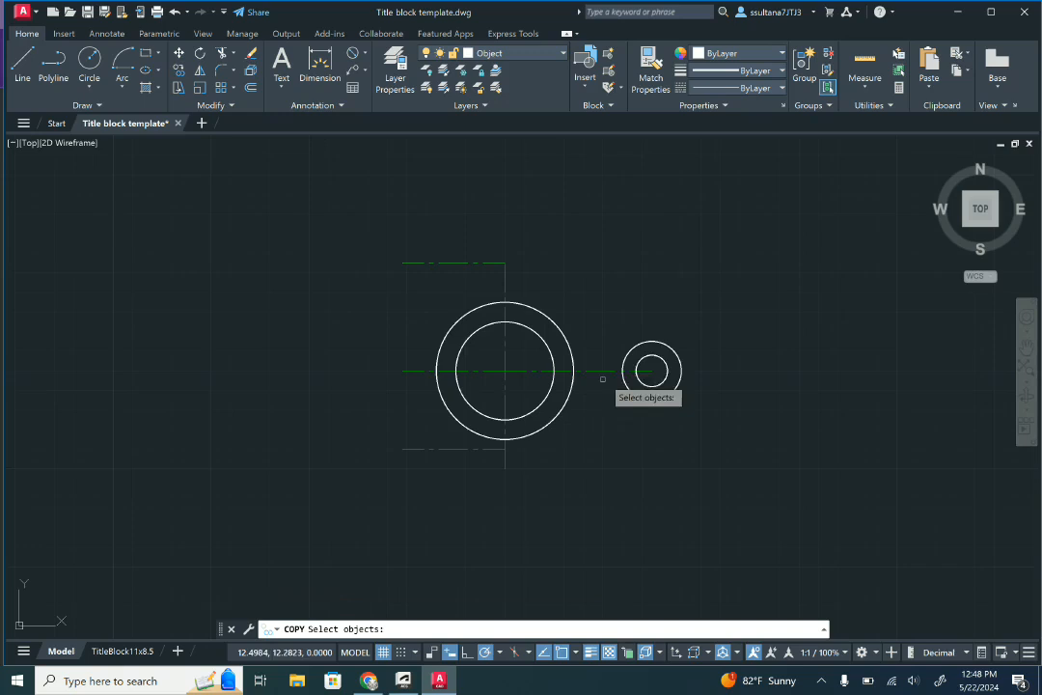
{"action": "left_click", "coordinate": [666, 326]}
{"action": "left_click", "coordinate": [657, 372]}
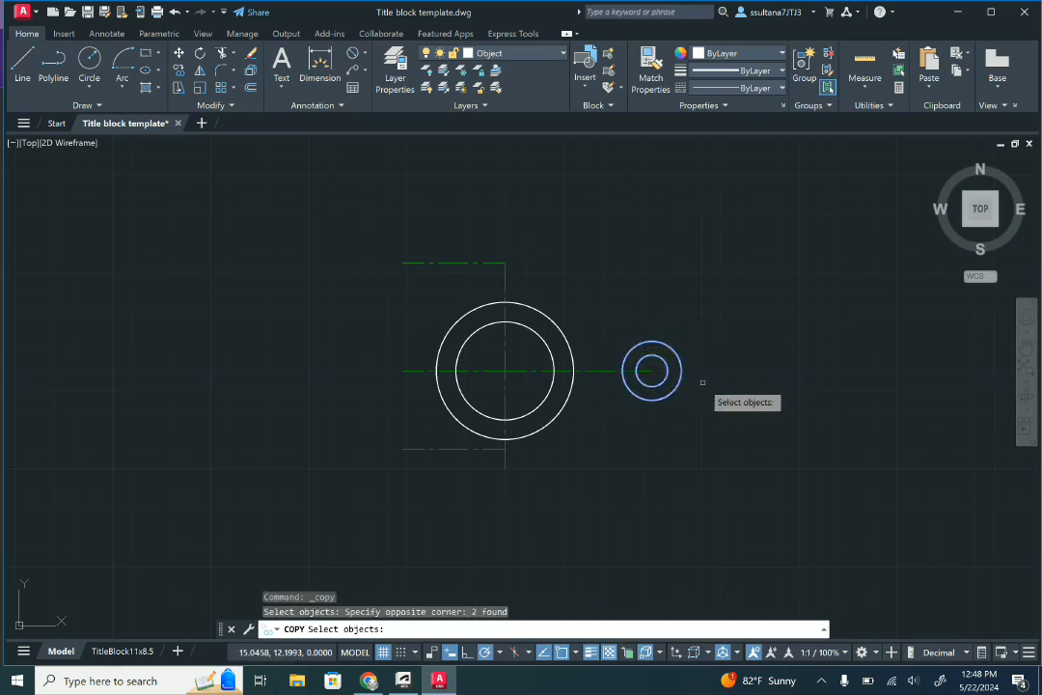
{"action": "key", "text": "Return"}
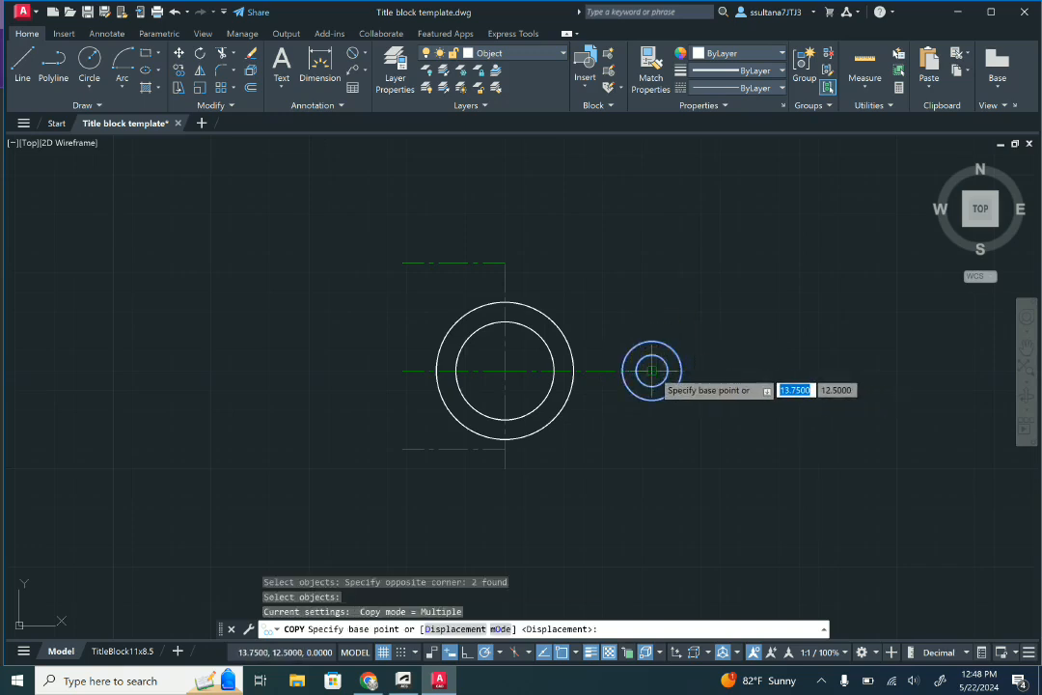
{"action": "left_click", "coordinate": [651, 370]}
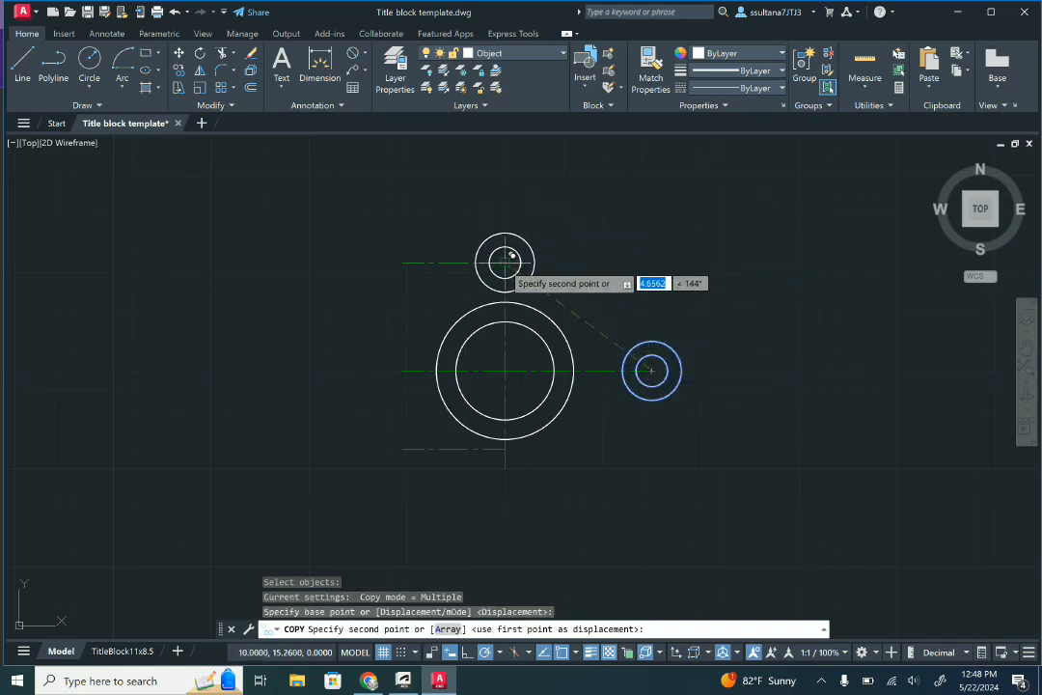
{"action": "left_click", "coordinate": [504, 262]}
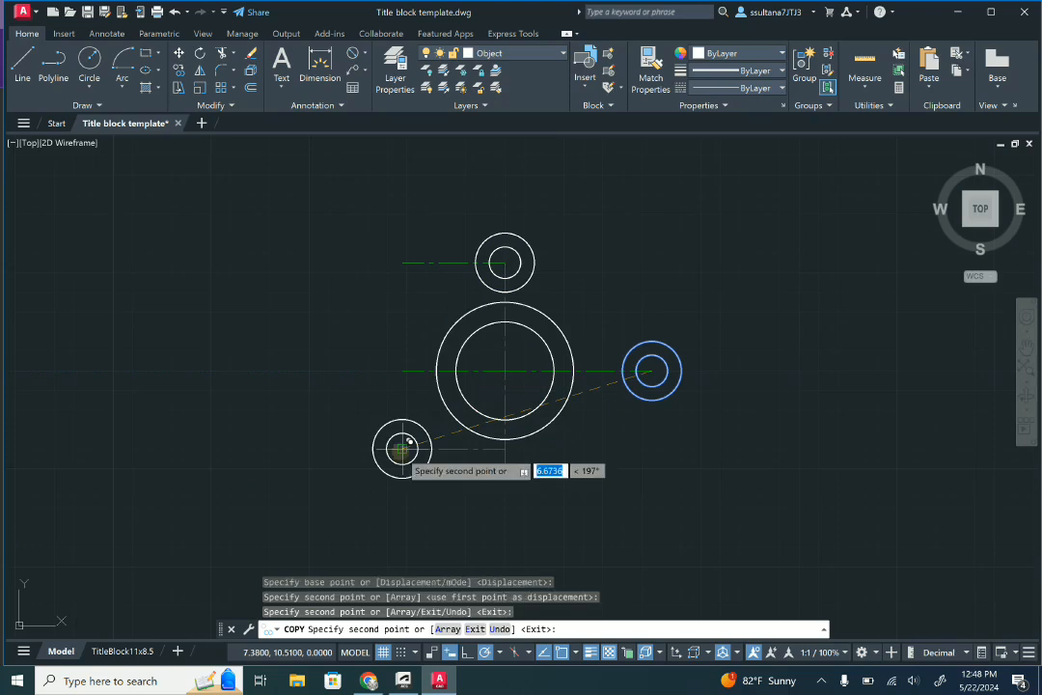
{"action": "left_click", "coordinate": [401, 447]}
{"action": "key", "text": "Return"}
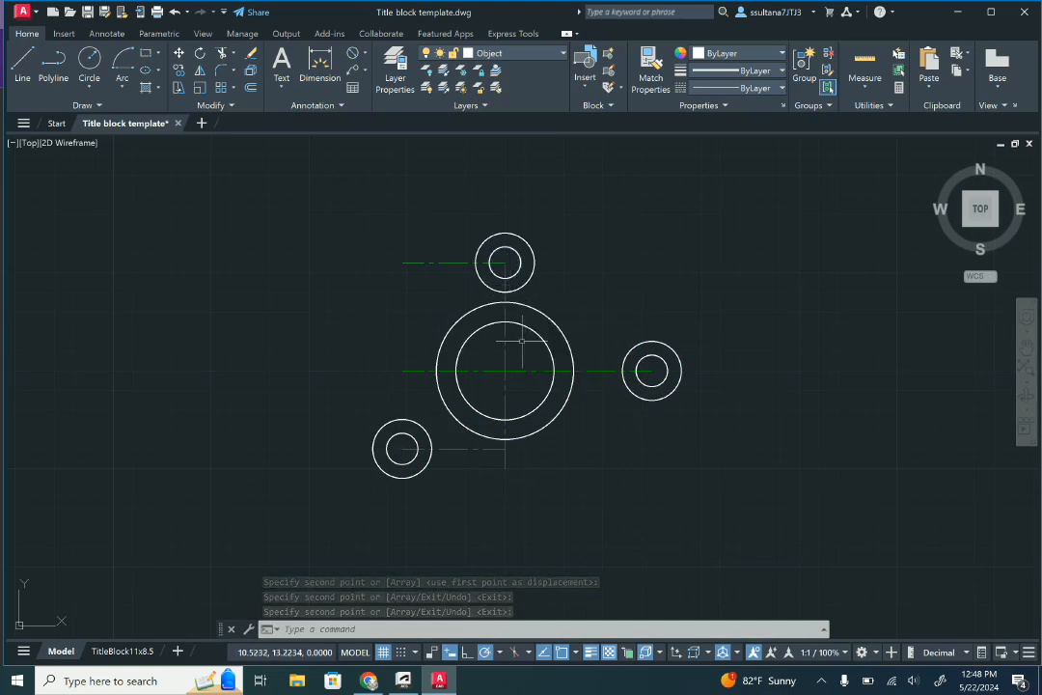
Draw a line tangent to the undersides of the lower-left lobe's outer circle and the right lobe's outer circle
{"action": "left_click", "coordinate": [21, 56]}
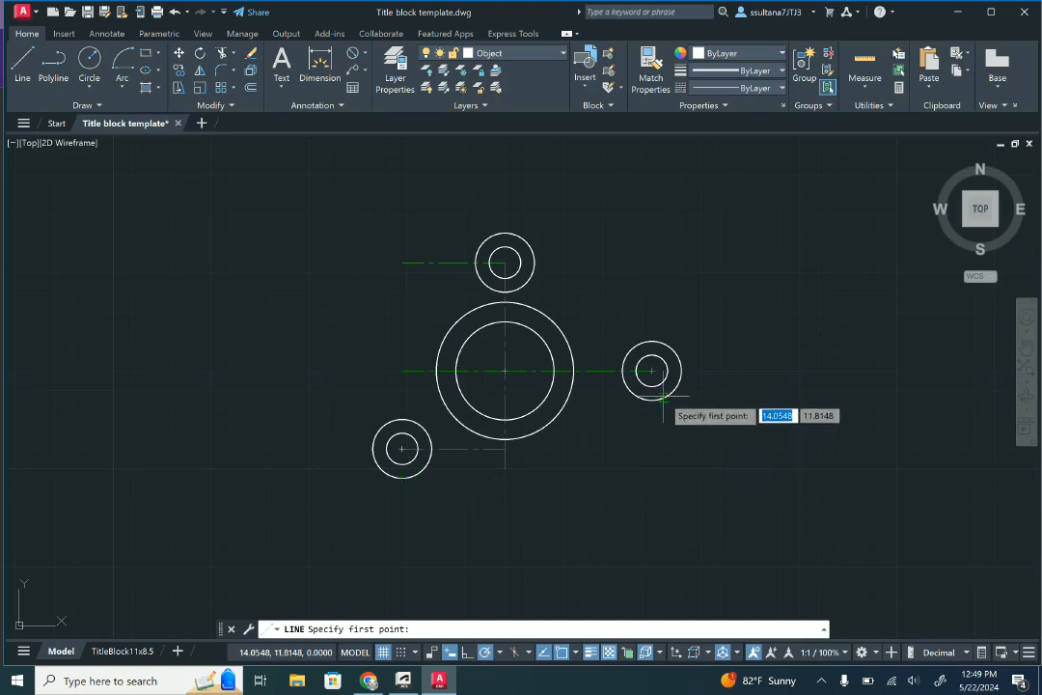
{"action": "right_click", "coordinate": [407, 482], "text": "shift"}
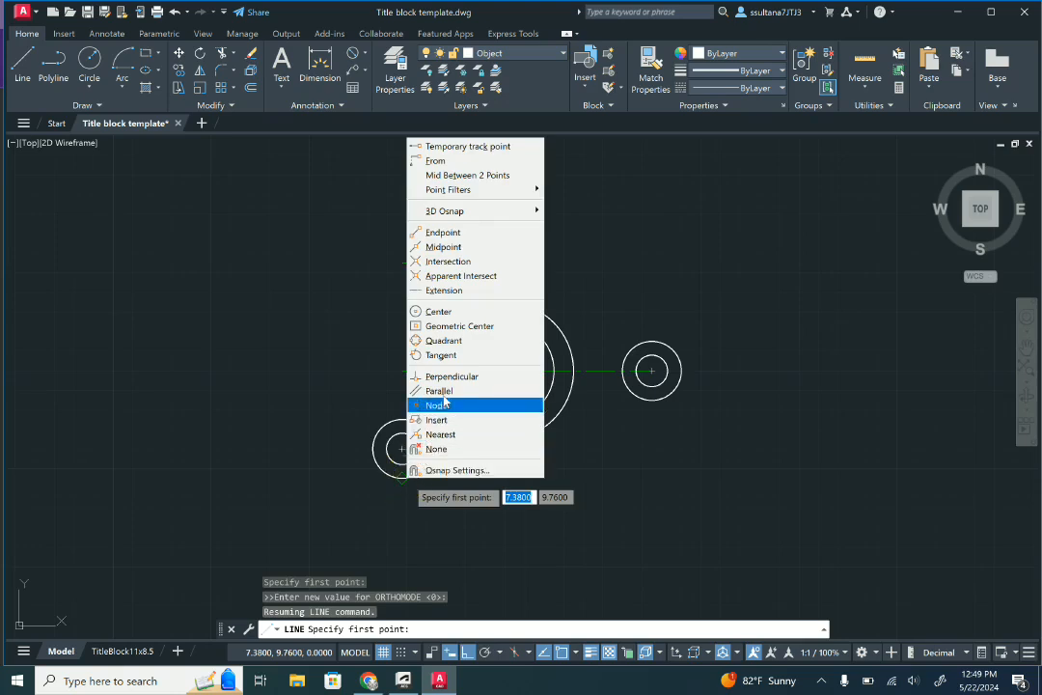
{"action": "left_click", "coordinate": [442, 355]}
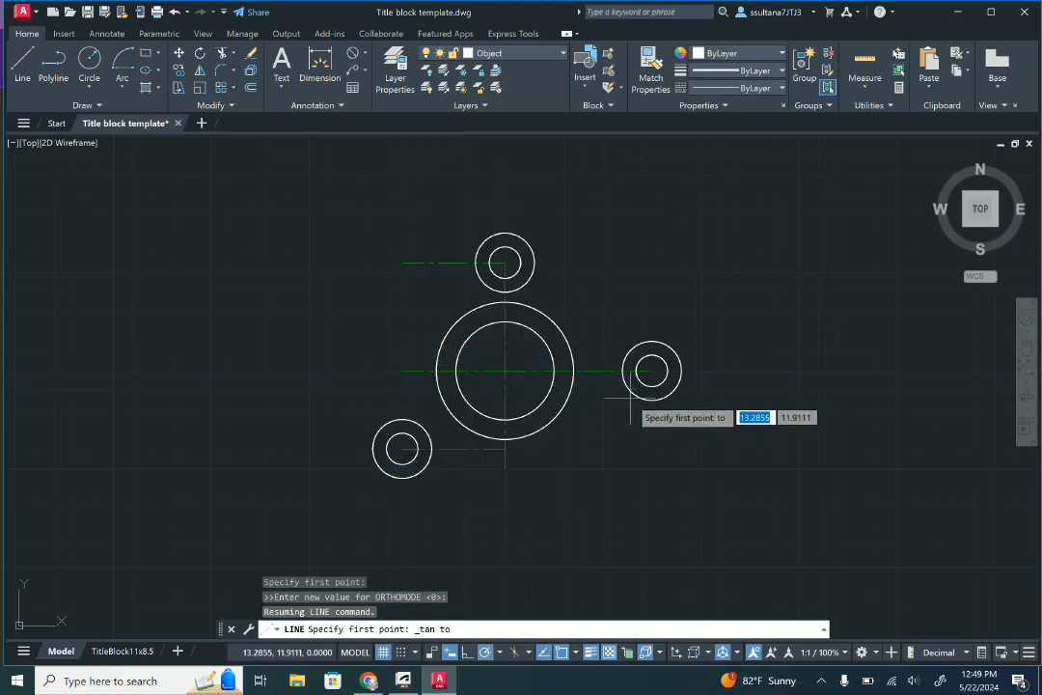
{"action": "left_click", "coordinate": [419, 473]}
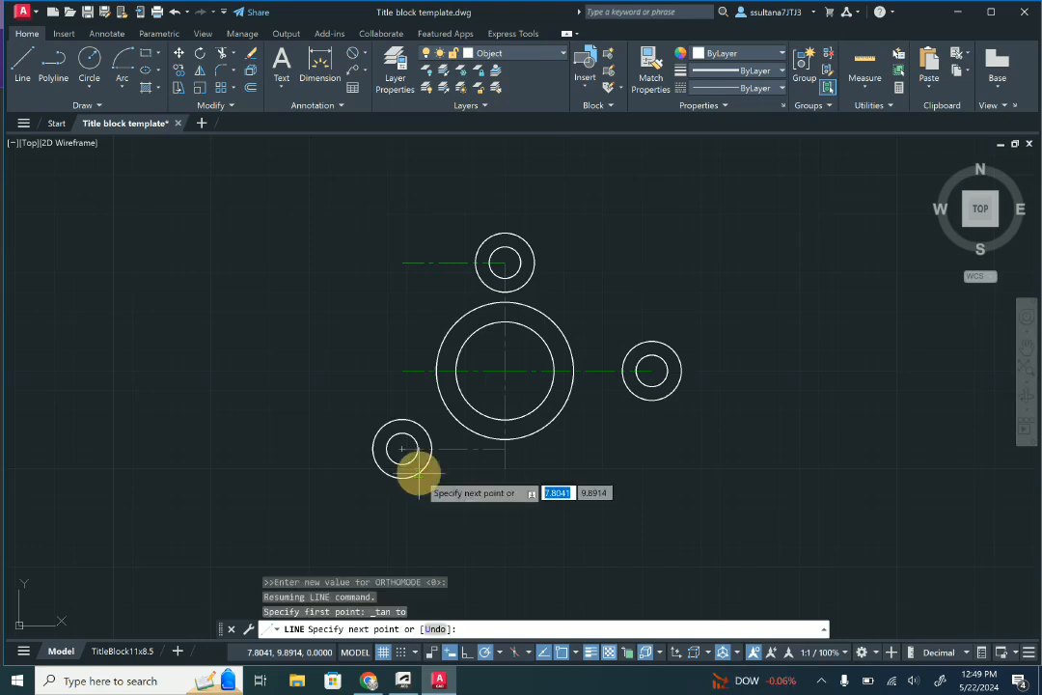
{"action": "right_click", "coordinate": [650, 395], "text": "shift"}
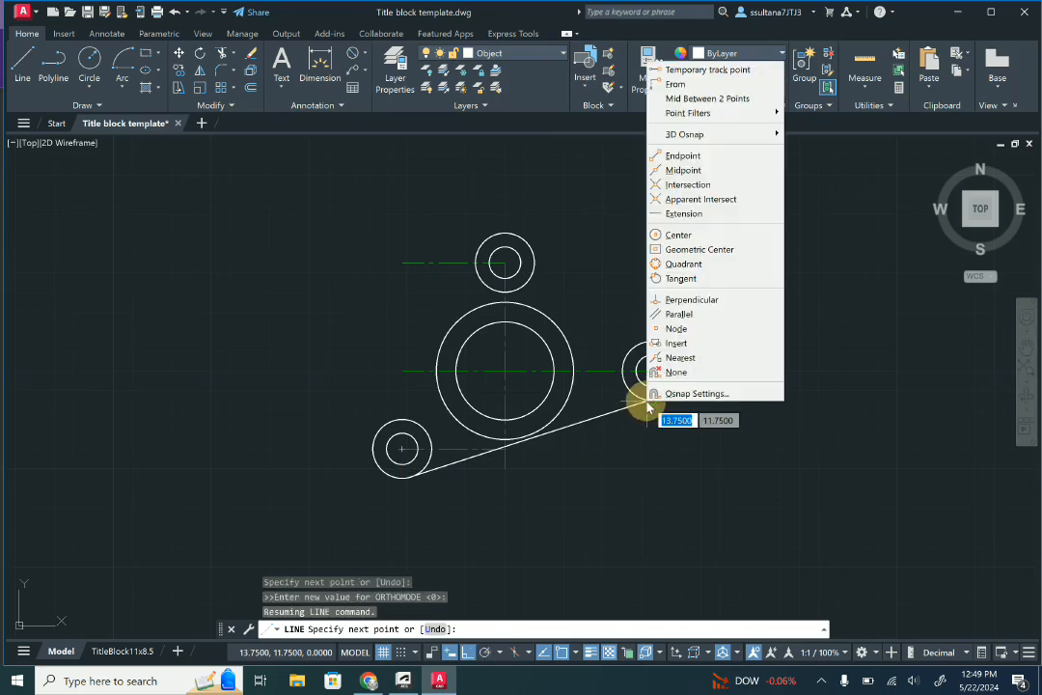
{"action": "left_click", "coordinate": [681, 278]}
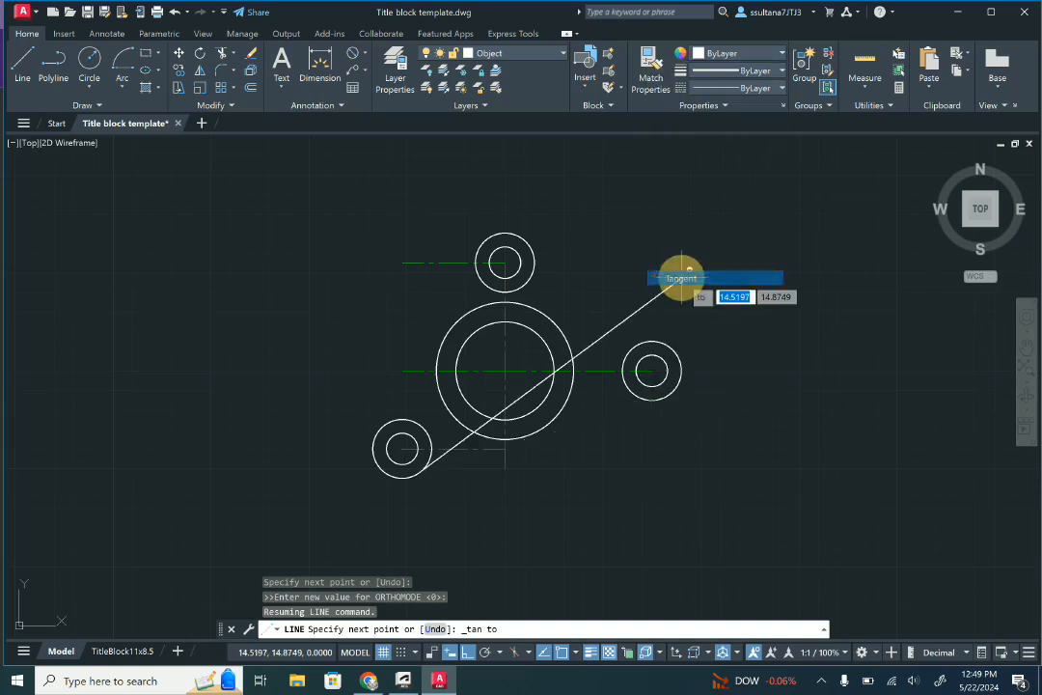
{"action": "left_click", "coordinate": [655, 402]}
{"action": "key", "text": "Return"}
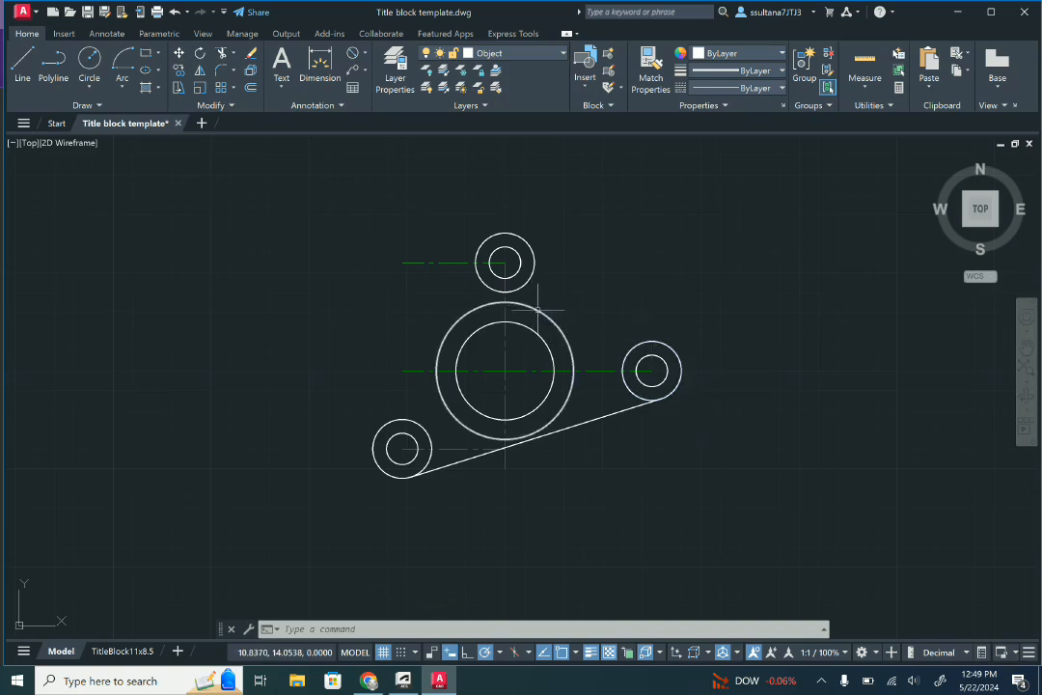
Draw a line from the top quadrant of the right lobe's outer circle, tangent to the large outer circle's upper side
{"action": "left_click", "coordinate": [21, 60]}
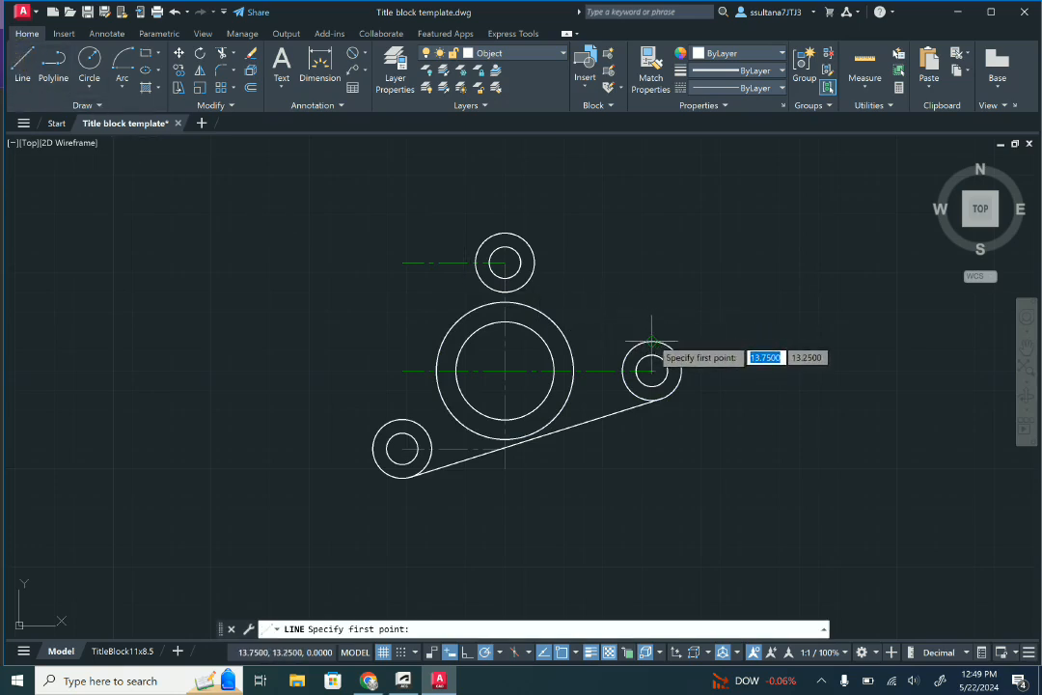
{"action": "left_click", "coordinate": [577, 653]}
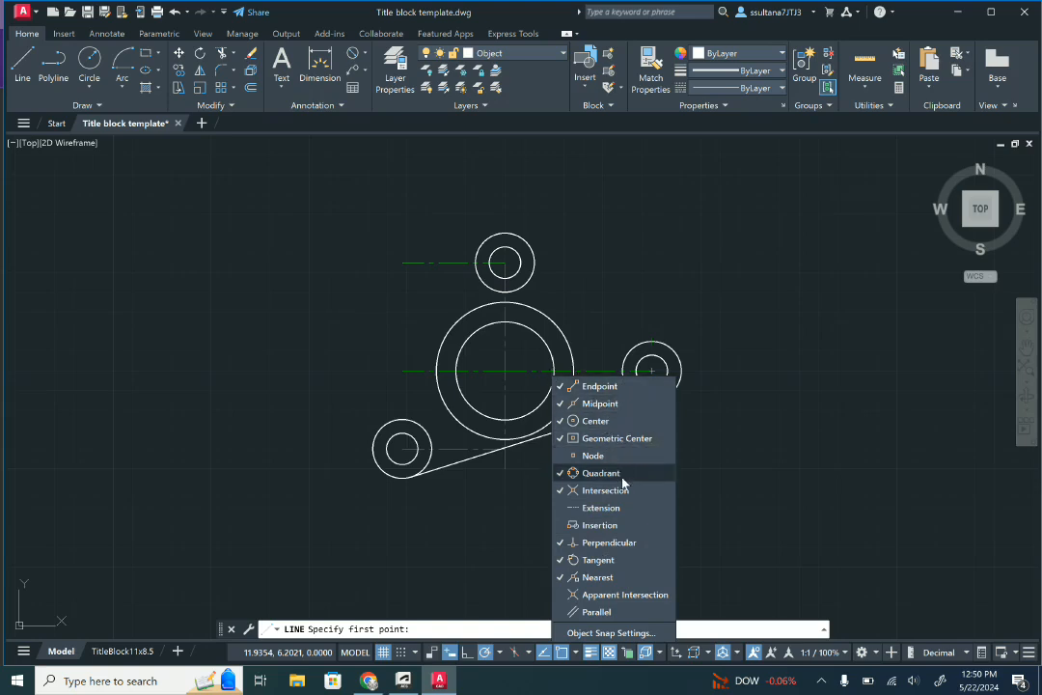
{"action": "left_click", "coordinate": [615, 422]}
{"action": "left_click", "coordinate": [578, 656]}
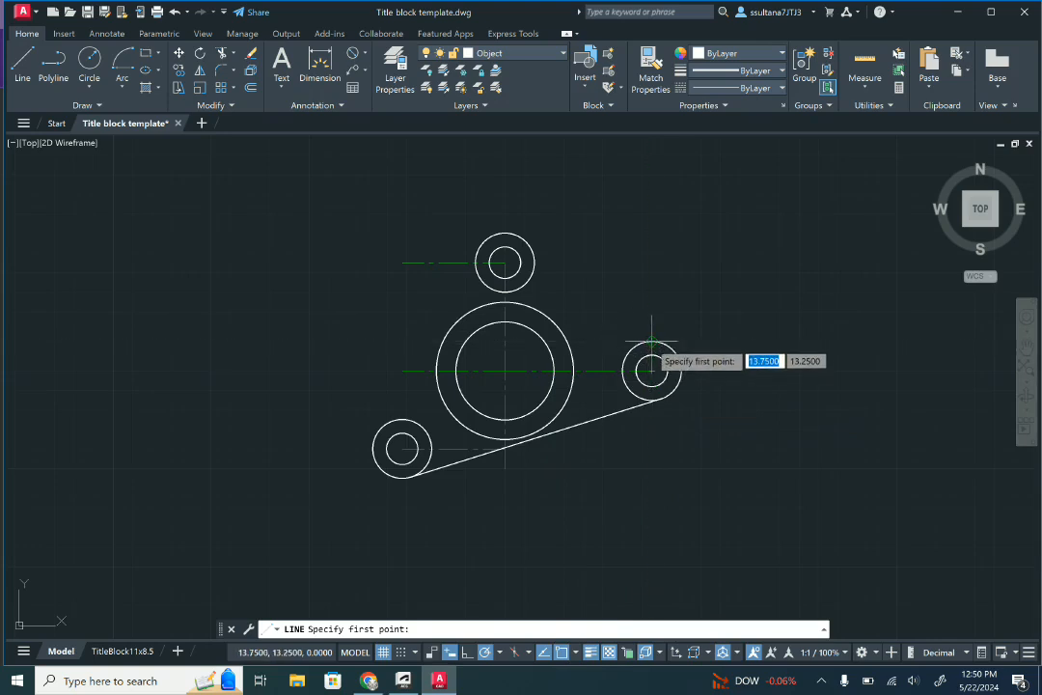
{"action": "left_click", "coordinate": [651, 367]}
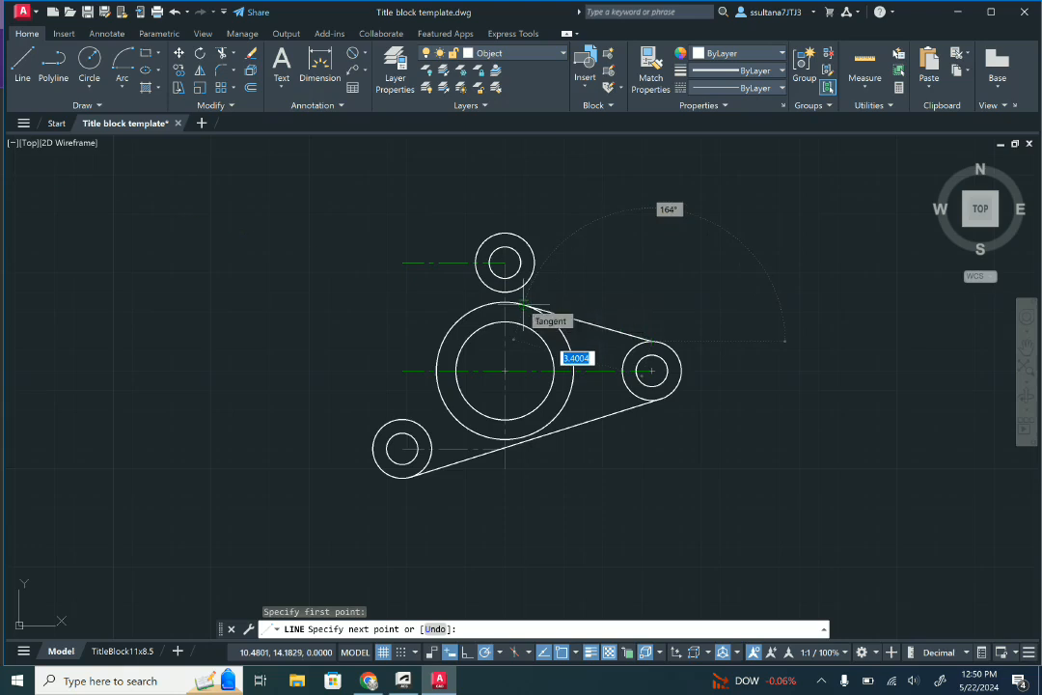
{"action": "left_click", "coordinate": [524, 306]}
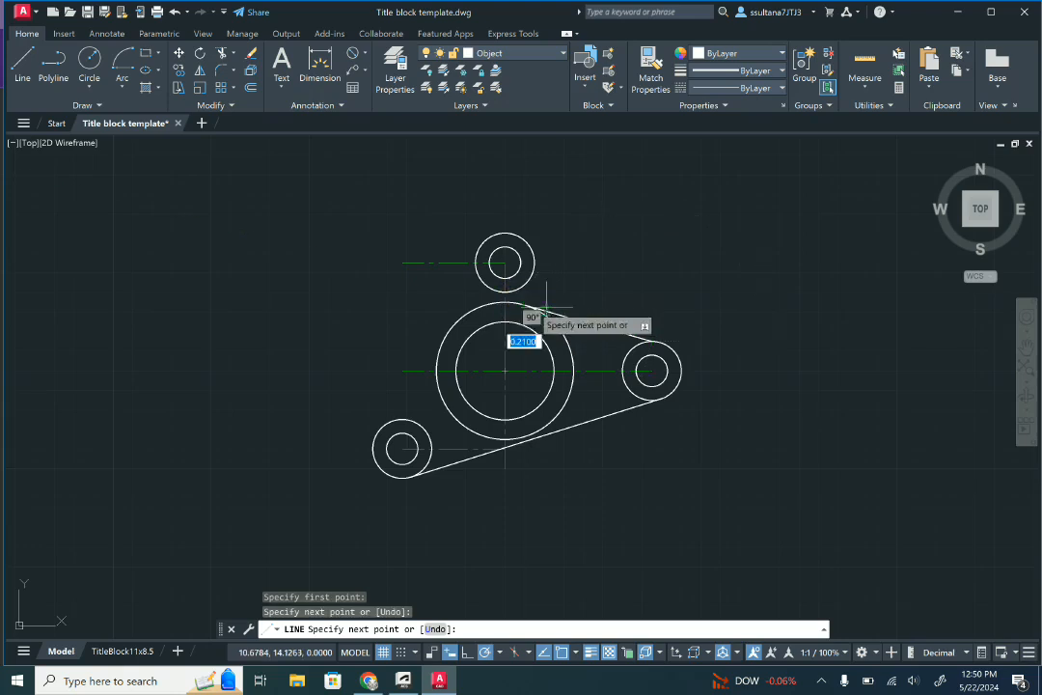
{"action": "key", "text": "Return"}
Draw a line from the right quadrant of the upper lobe's outer circle to the midpoint of the upper-right tangent line
{"action": "scroll", "coordinate": [566, 275], "scroll_direction": "up", "scroll_amount": 4}
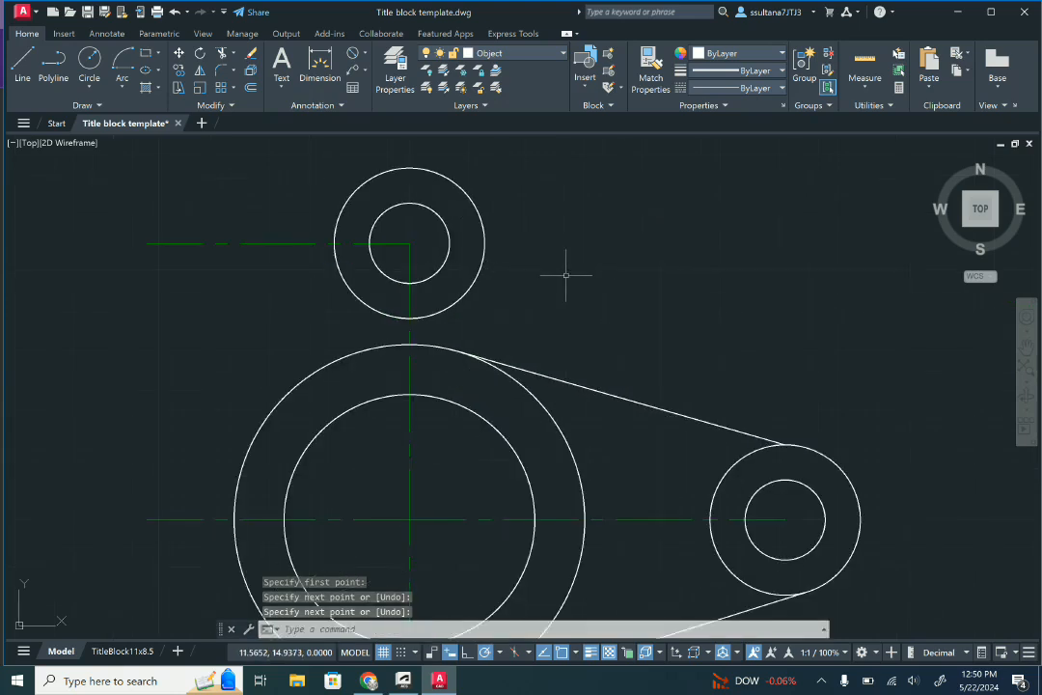
{"action": "left_click", "coordinate": [22, 60]}
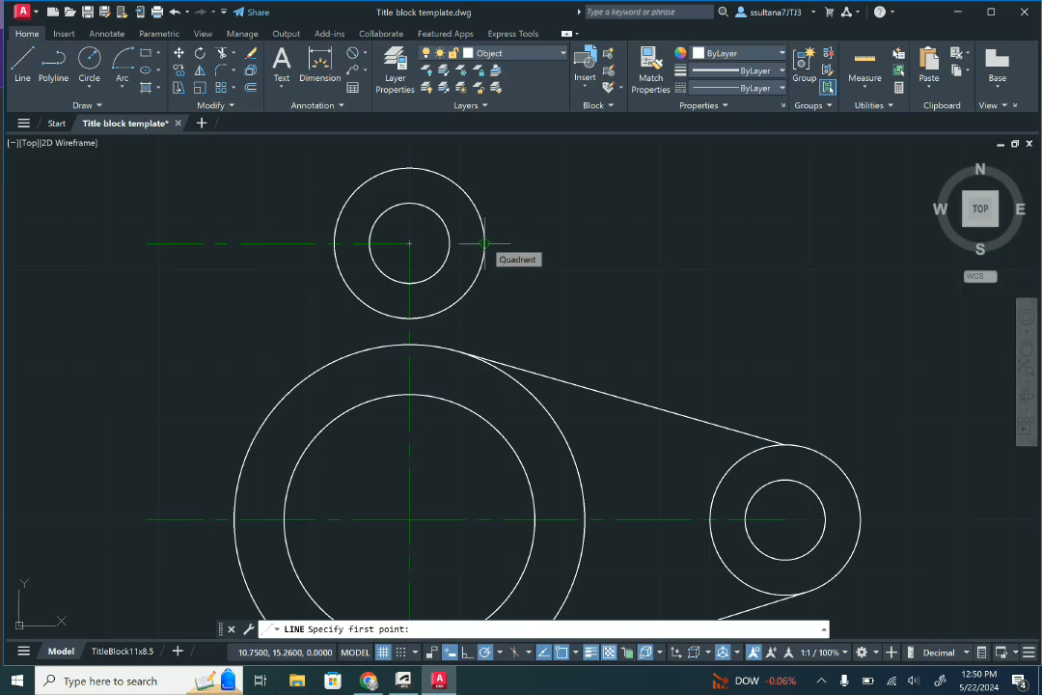
{"action": "left_click", "coordinate": [484, 243]}
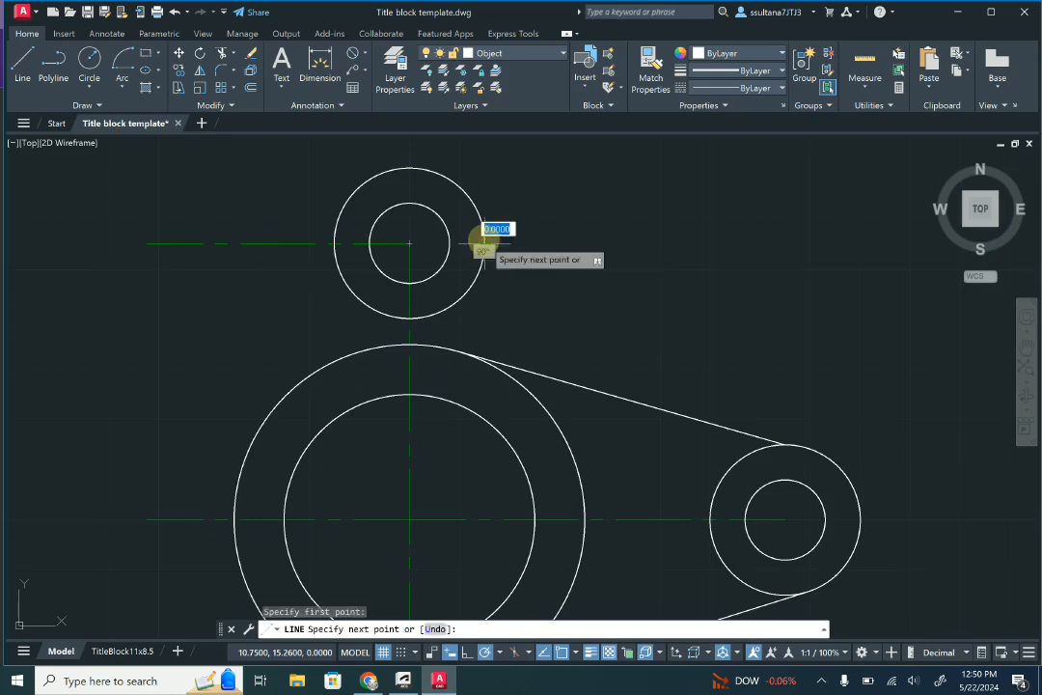
{"action": "left_click", "coordinate": [620, 396]}
{"action": "key", "text": "Return"}
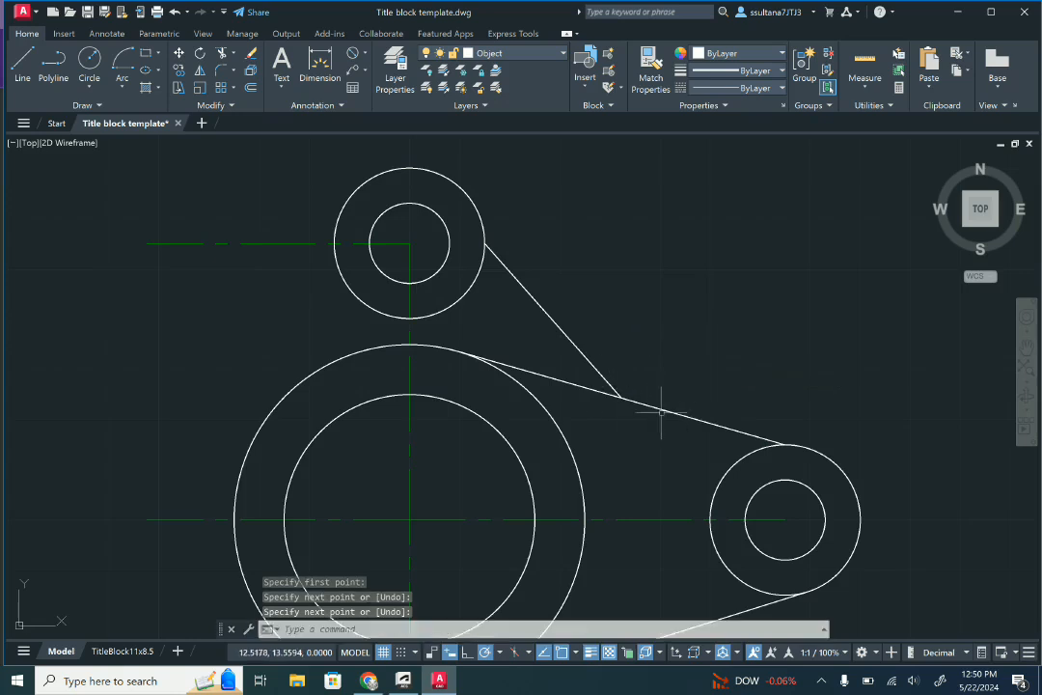
Draw a line tangent to the left sides of the lower-left lobe's outer circle and the large outer circle
{"action": "scroll", "coordinate": [792, 309], "scroll_direction": "down", "scroll_amount": 2}
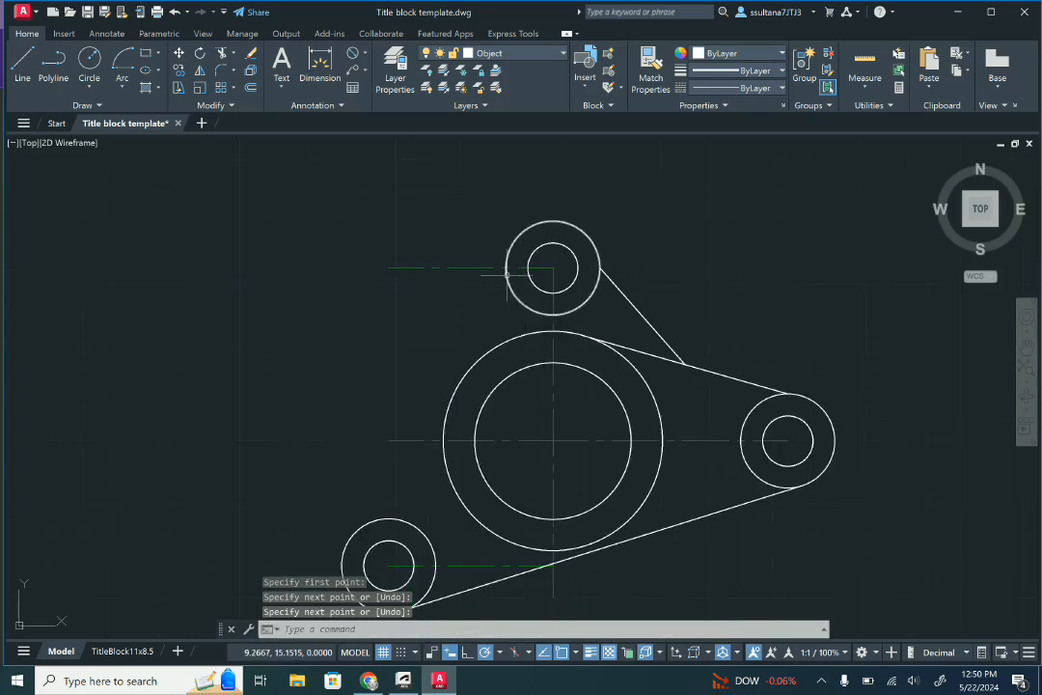
{"action": "scroll", "coordinate": [442, 296], "scroll_direction": "down", "scroll_amount": 4}
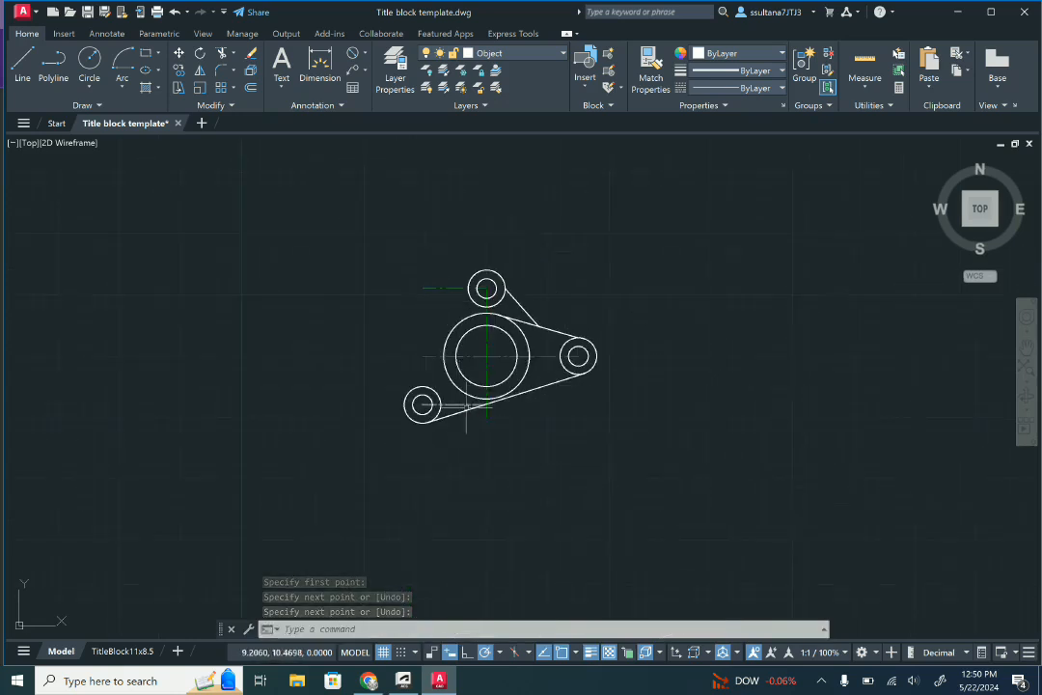
{"action": "scroll", "coordinate": [439, 361], "scroll_direction": "up", "scroll_amount": 6}
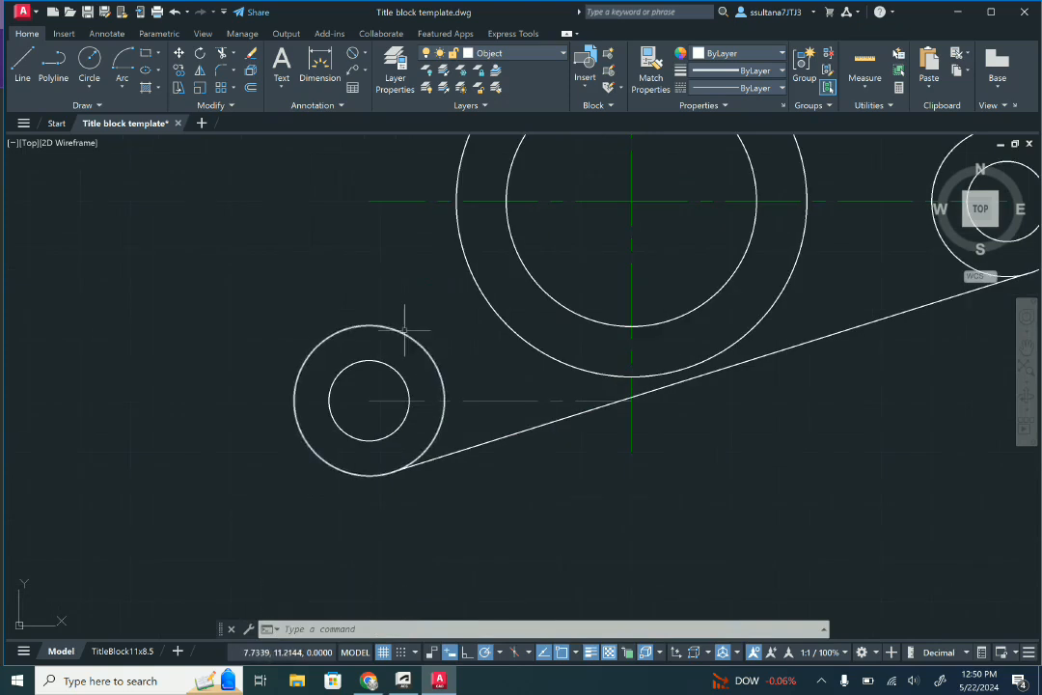
{"action": "scroll", "coordinate": [354, 376], "scroll_direction": "down", "scroll_amount": 2}
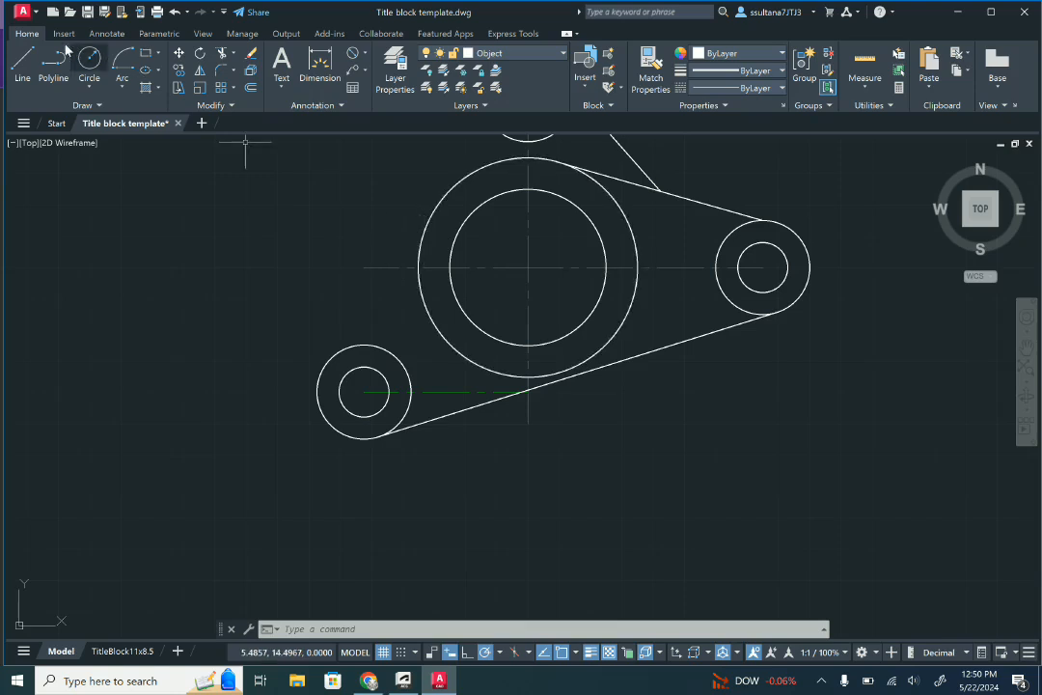
{"action": "left_click", "coordinate": [22, 59]}
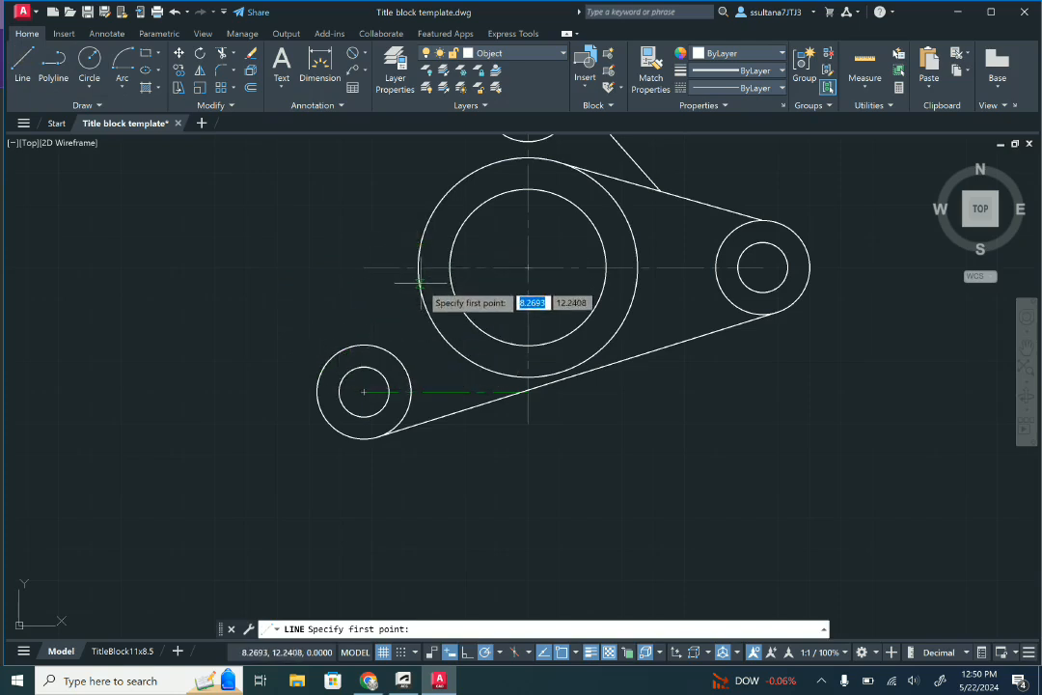
{"action": "right_click", "coordinate": [329, 363], "text": "shift"}
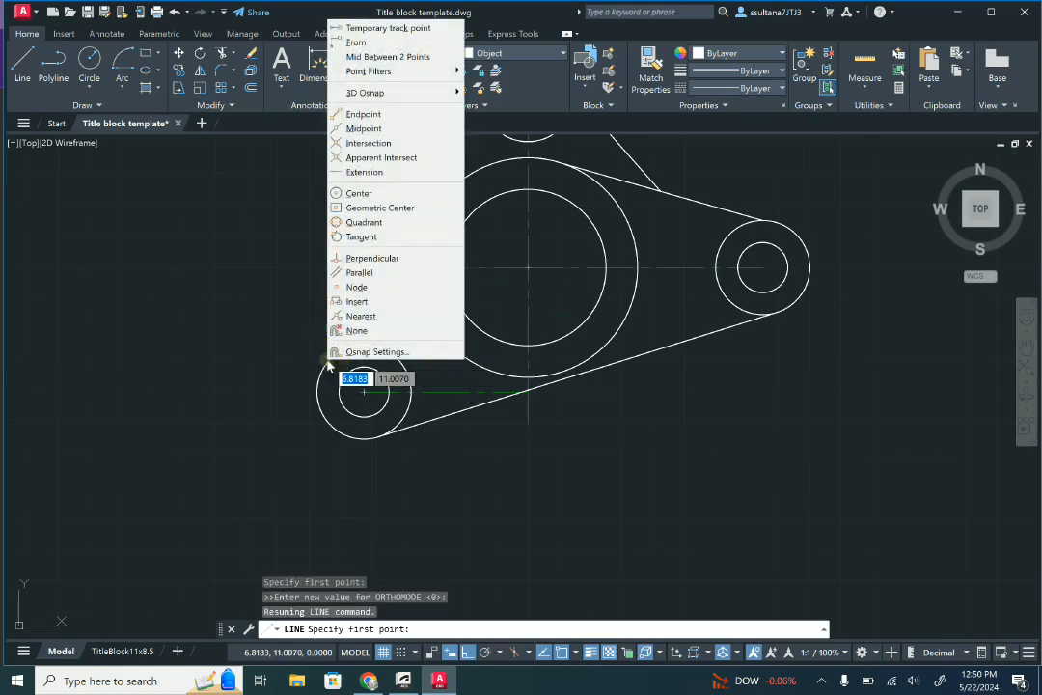
{"action": "left_click", "coordinate": [362, 237]}
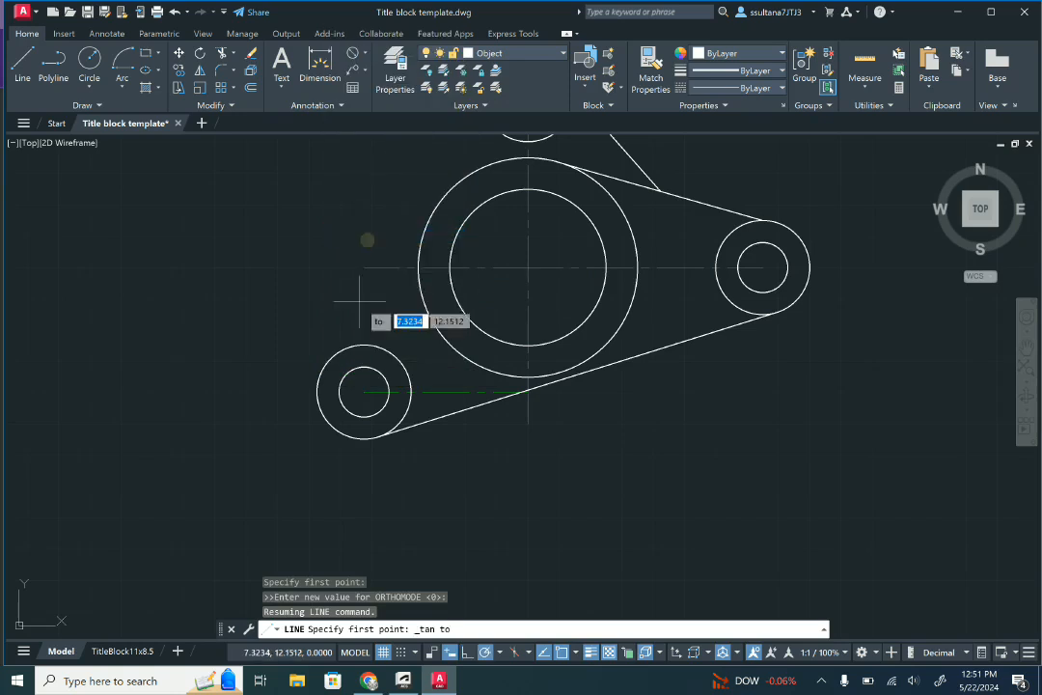
{"action": "left_click", "coordinate": [325, 359]}
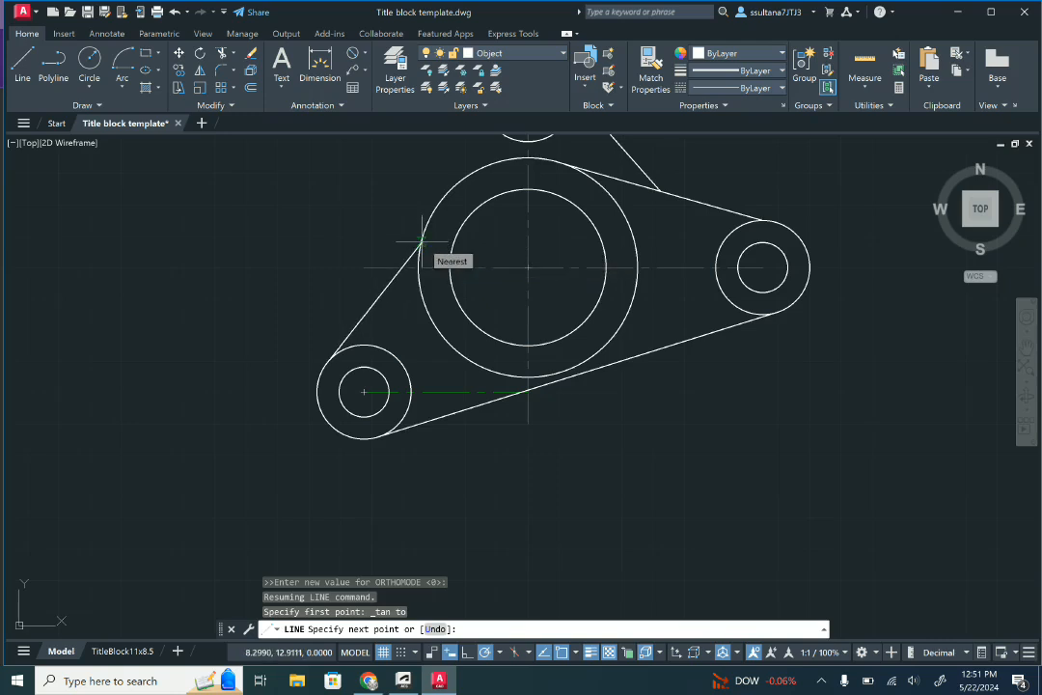
{"action": "right_click", "coordinate": [422, 242], "text": "shift"}
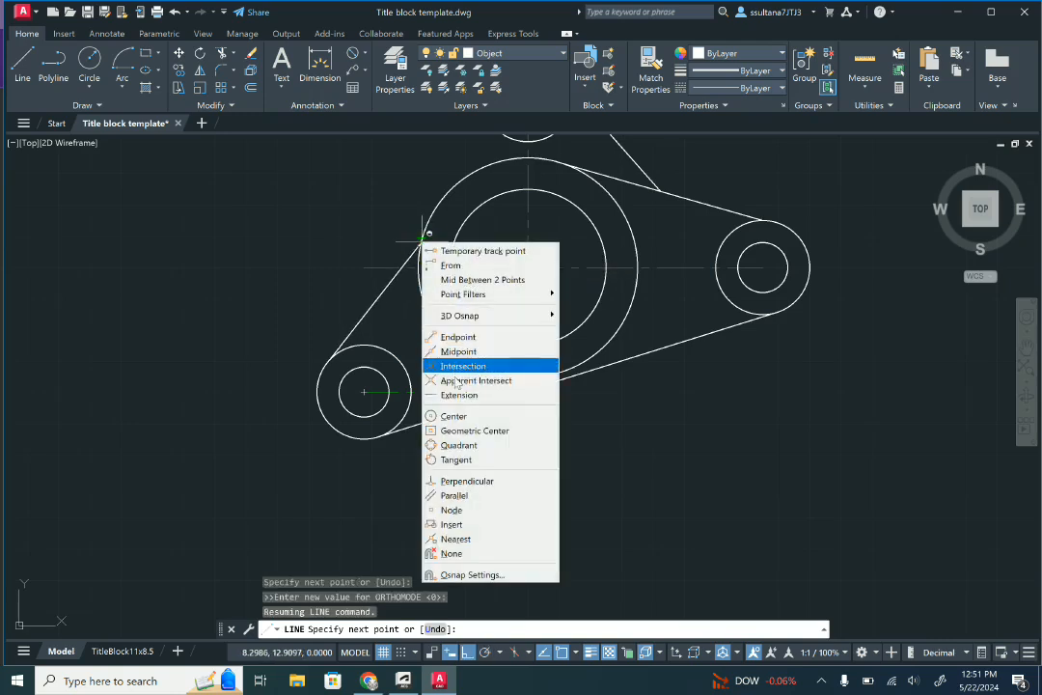
{"action": "left_click", "coordinate": [462, 459]}
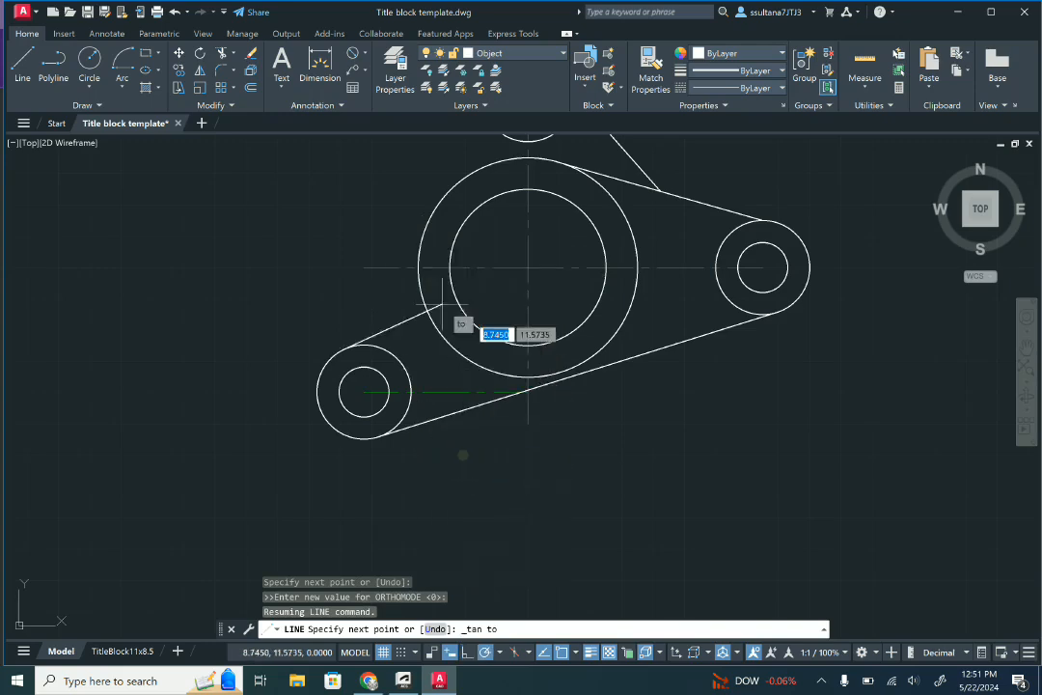
{"action": "left_click", "coordinate": [422, 239]}
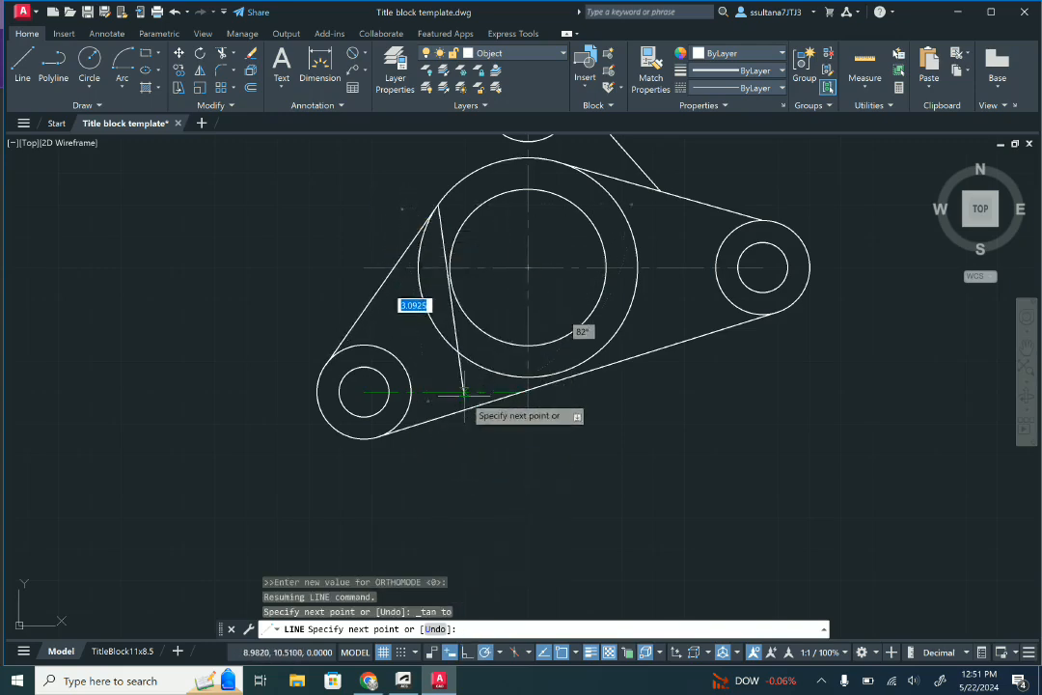
{"action": "scroll", "coordinate": [466, 393], "scroll_direction": "down", "scroll_amount": 2}
{"action": "scroll", "coordinate": [464, 255], "scroll_direction": "up", "scroll_amount": 4}
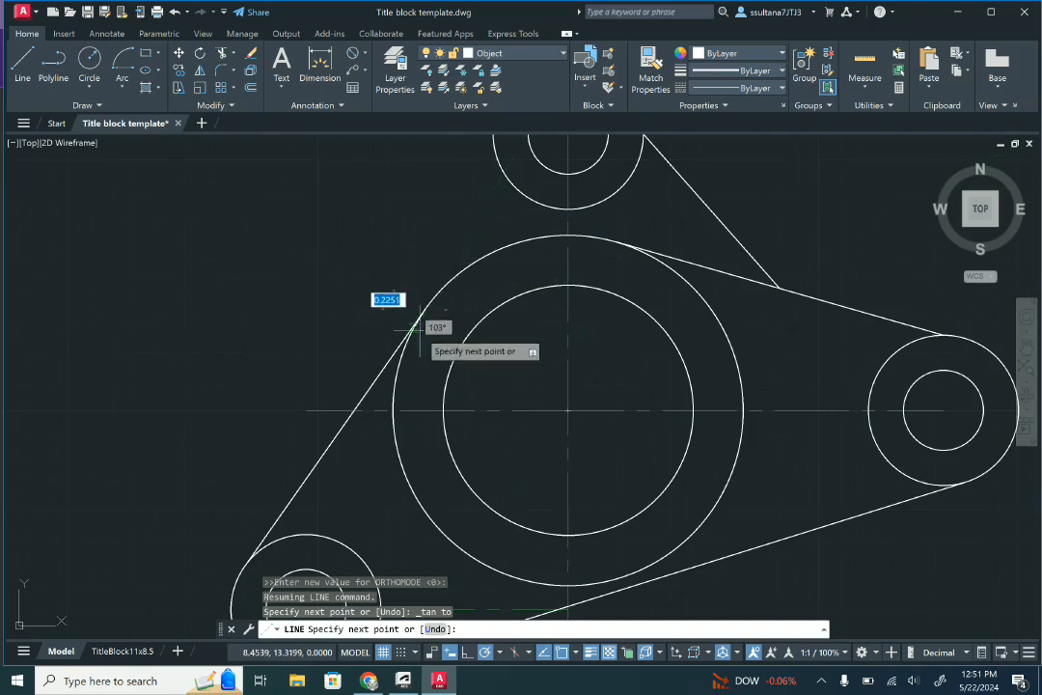
{"action": "key", "text": "Escape"}
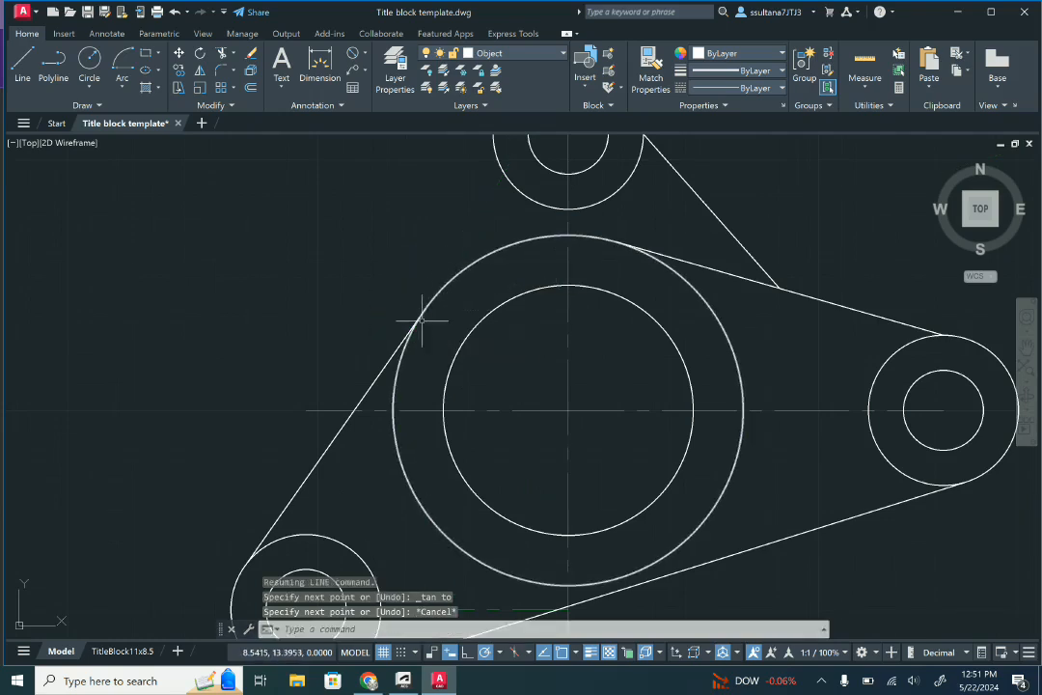
Draw a line from the left quadrant of the upper lobe's outer circle to where the left tangent line meets the large circle
{"action": "scroll", "coordinate": [449, 362], "scroll_direction": "down", "scroll_amount": 1}
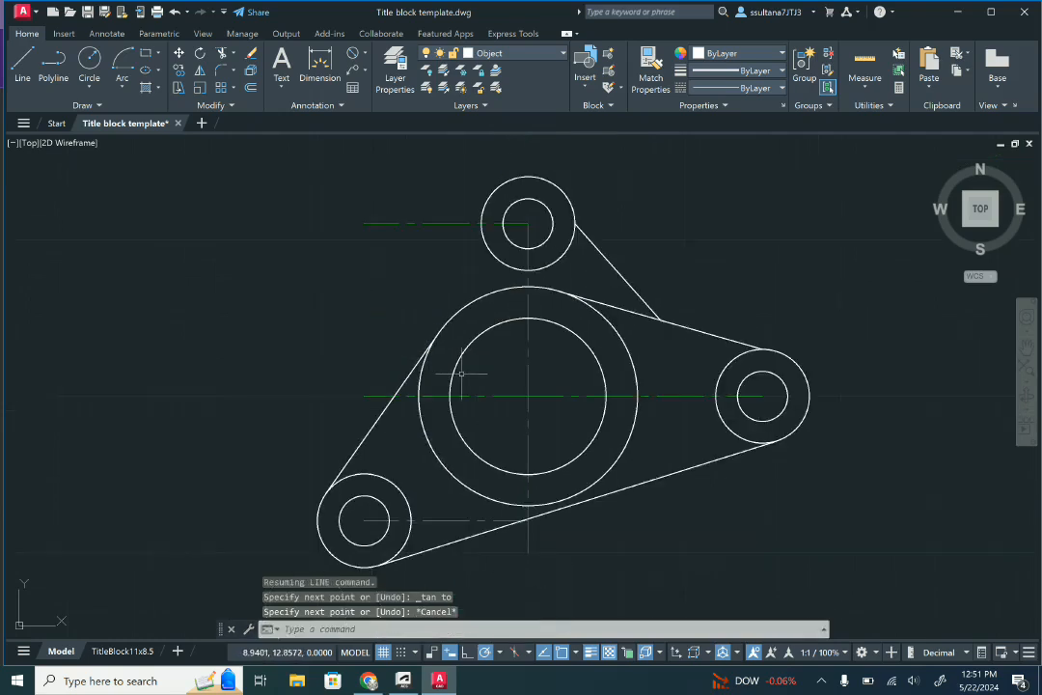
{"action": "scroll", "coordinate": [463, 256], "scroll_direction": "up", "scroll_amount": 1}
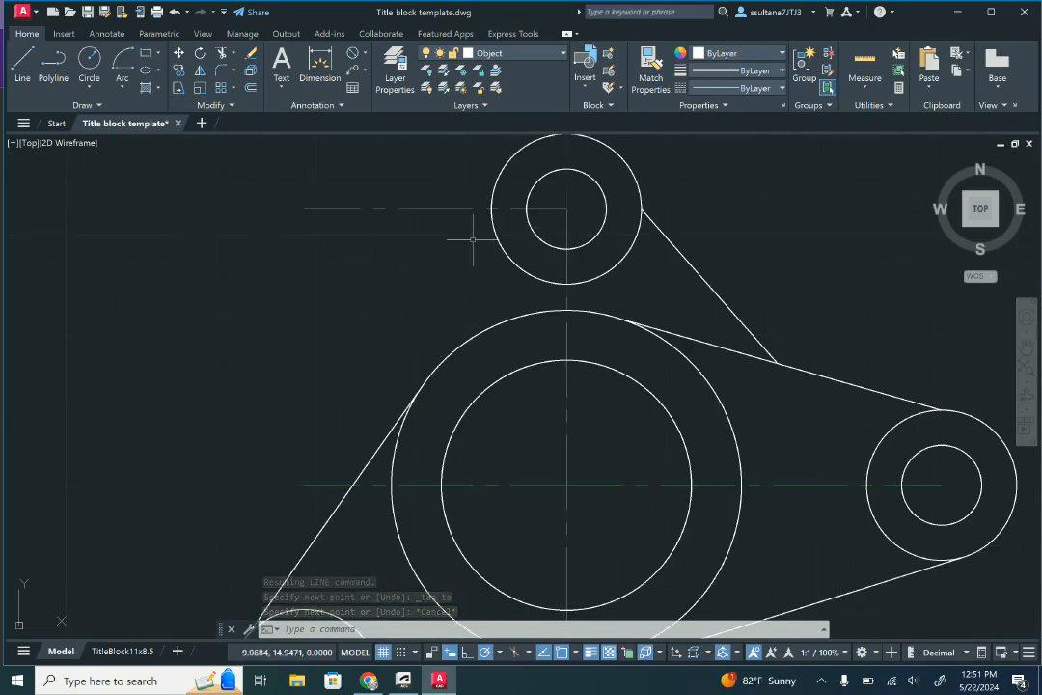
{"action": "left_click", "coordinate": [30, 68]}
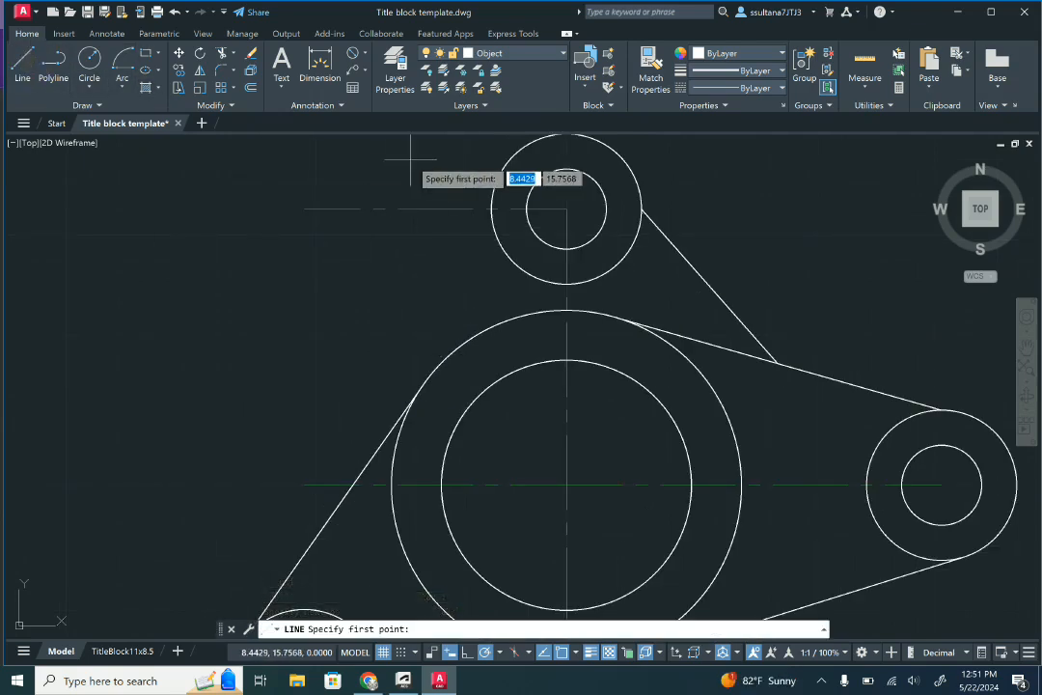
{"action": "left_click", "coordinate": [491, 208]}
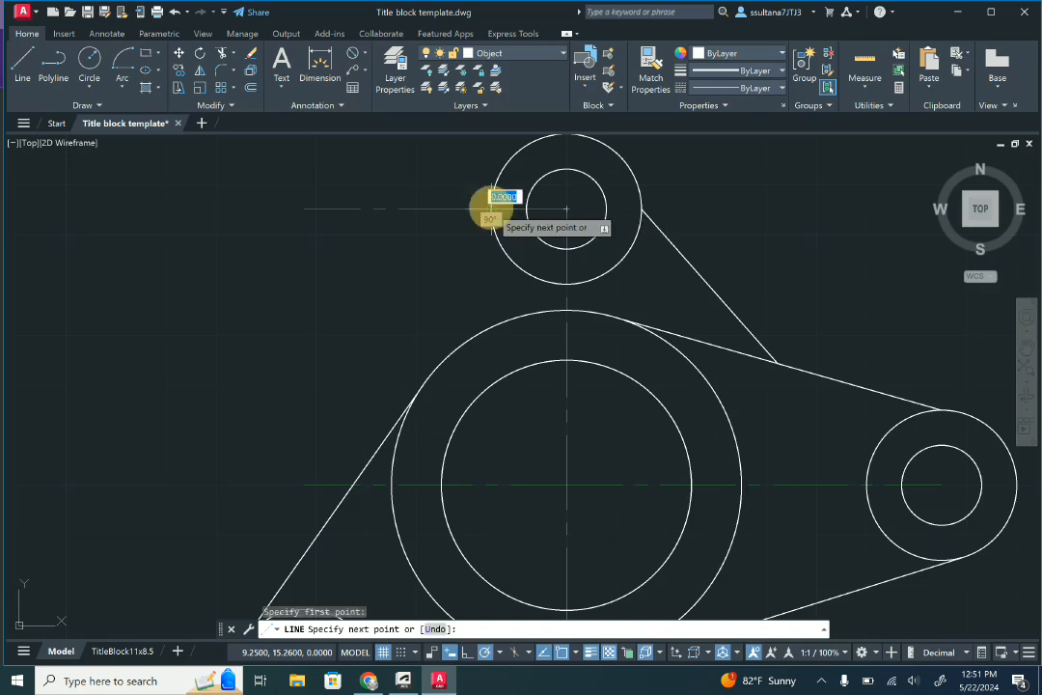
{"action": "right_click", "coordinate": [422, 383], "text": "shift"}
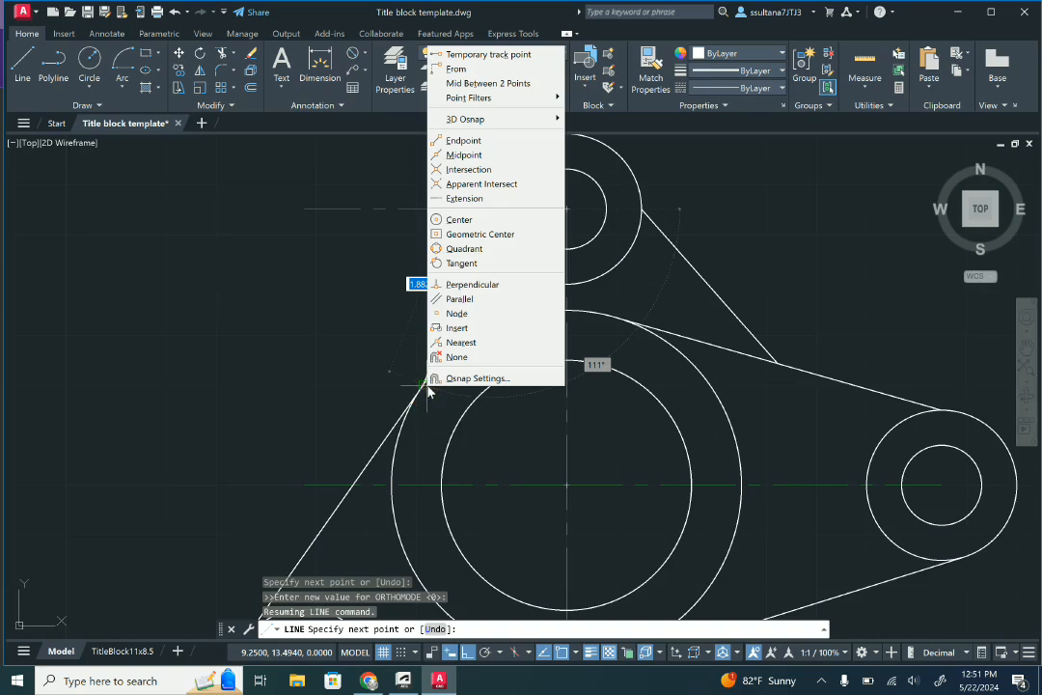
{"action": "left_click", "coordinate": [479, 171]}
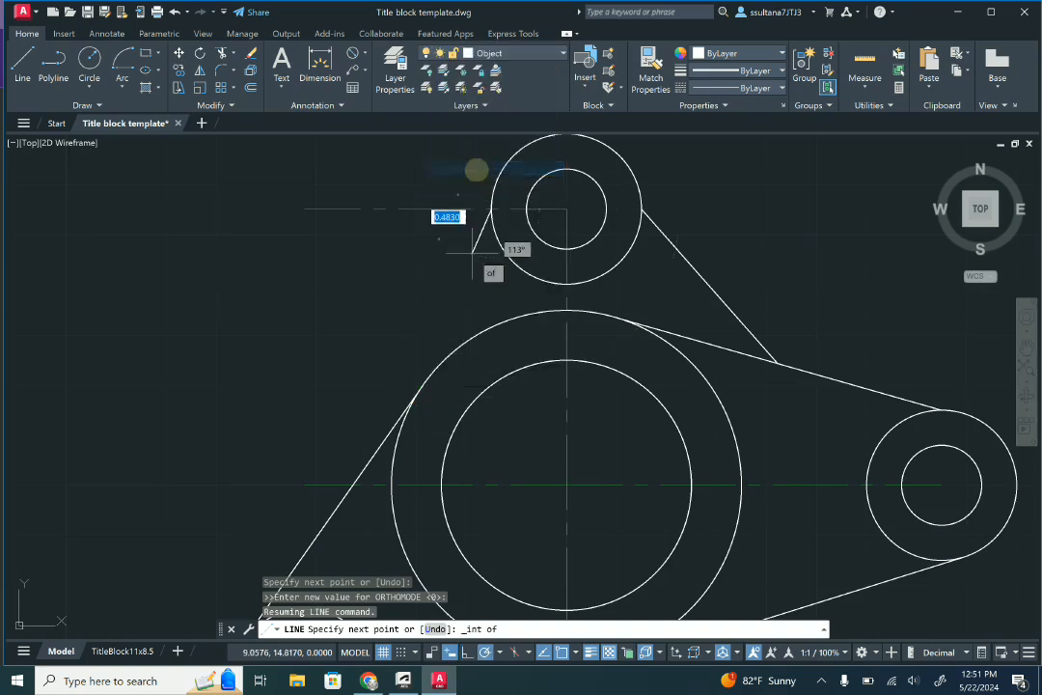
{"action": "left_click", "coordinate": [423, 384]}
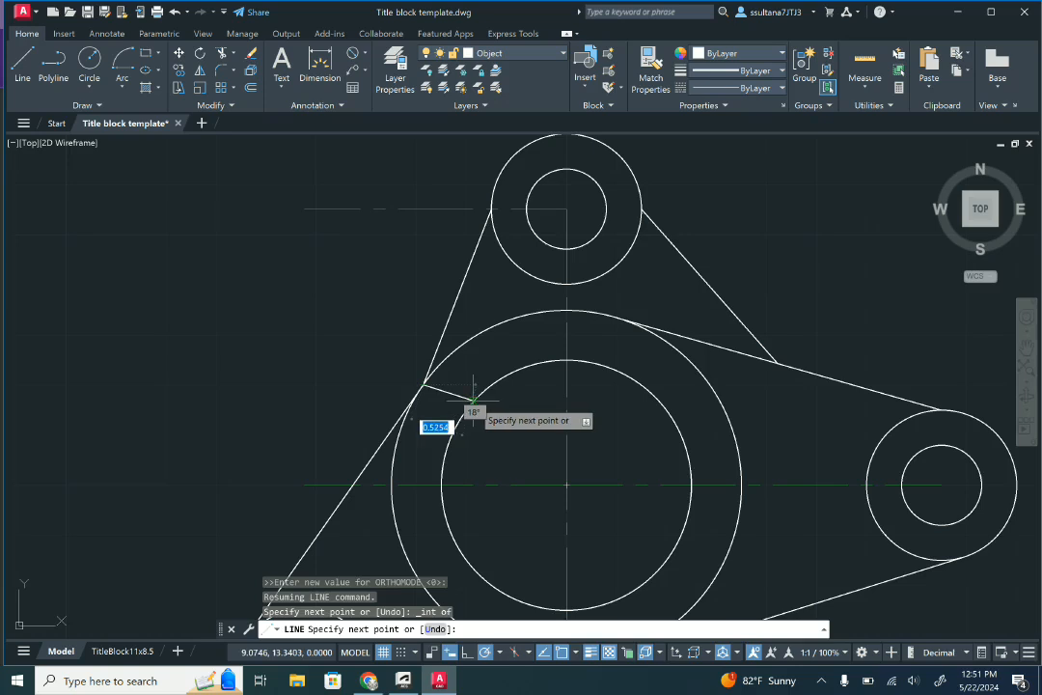
{"action": "key", "text": "Return"}
Open the TitleBlock11x8.5 layout, activate its viewport and fit the whole plate inside it
{"action": "scroll", "coordinate": [417, 282], "scroll_direction": "down", "scroll_amount": 4}
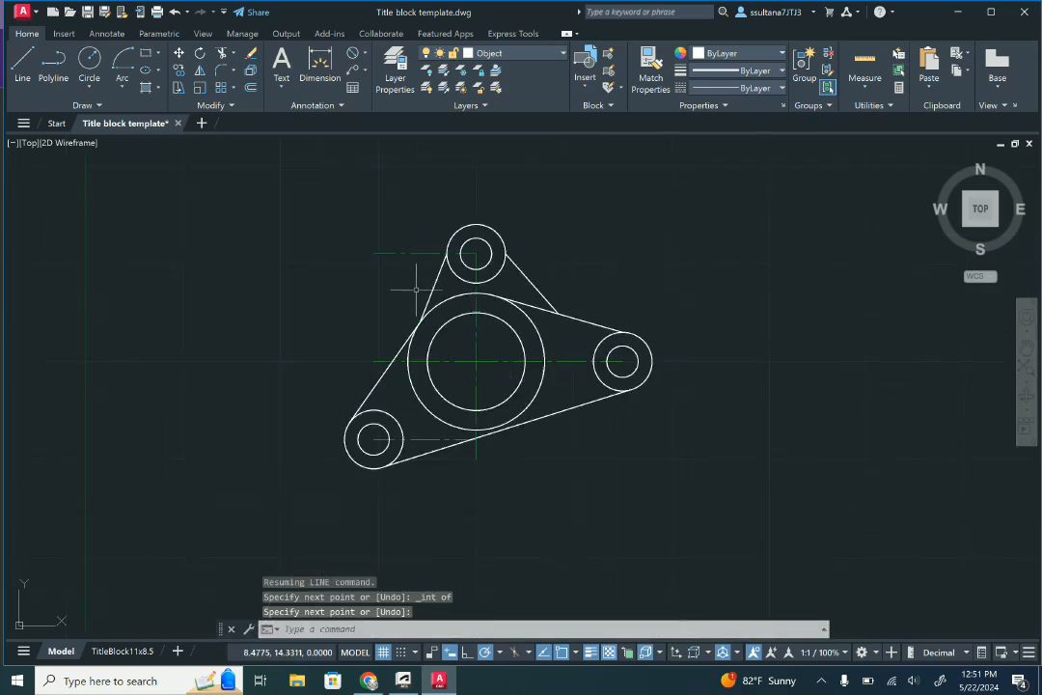
{"action": "scroll", "coordinate": [459, 394], "scroll_direction": "down", "scroll_amount": 2}
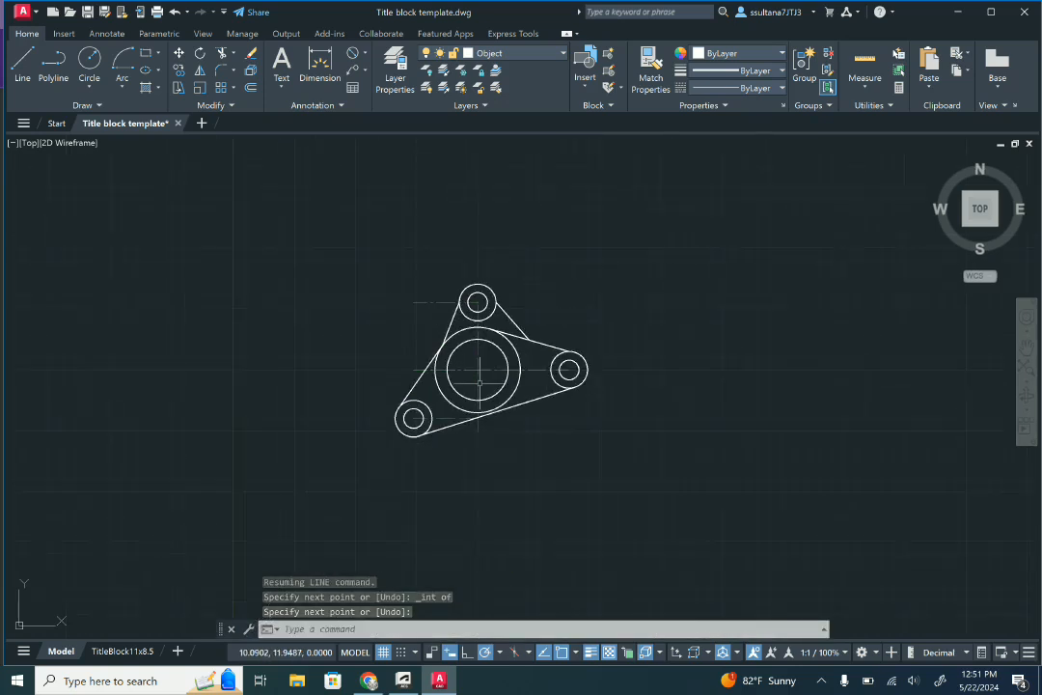
{"action": "left_click", "coordinate": [120, 653]}
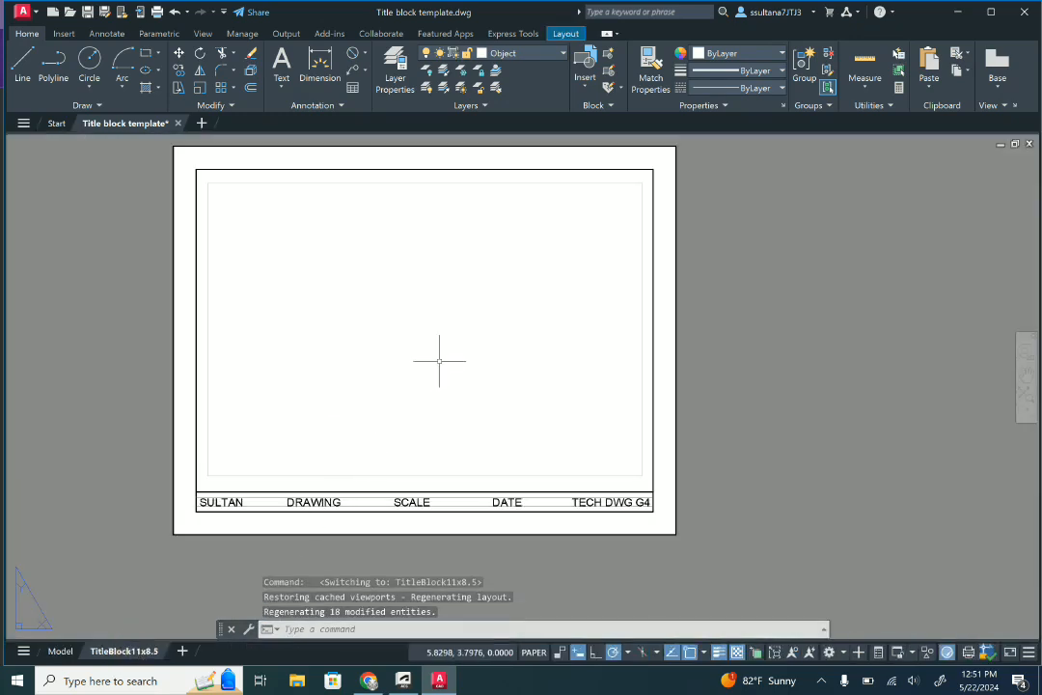
{"action": "double_click", "coordinate": [439, 361]}
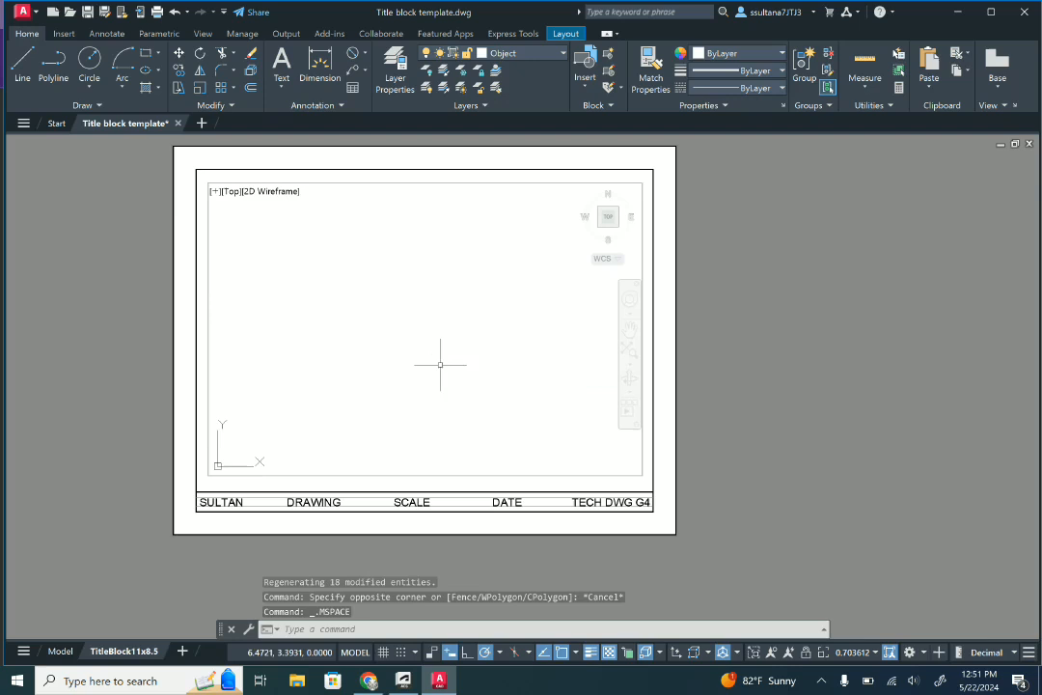
{"action": "left_click", "coordinate": [628, 351]}
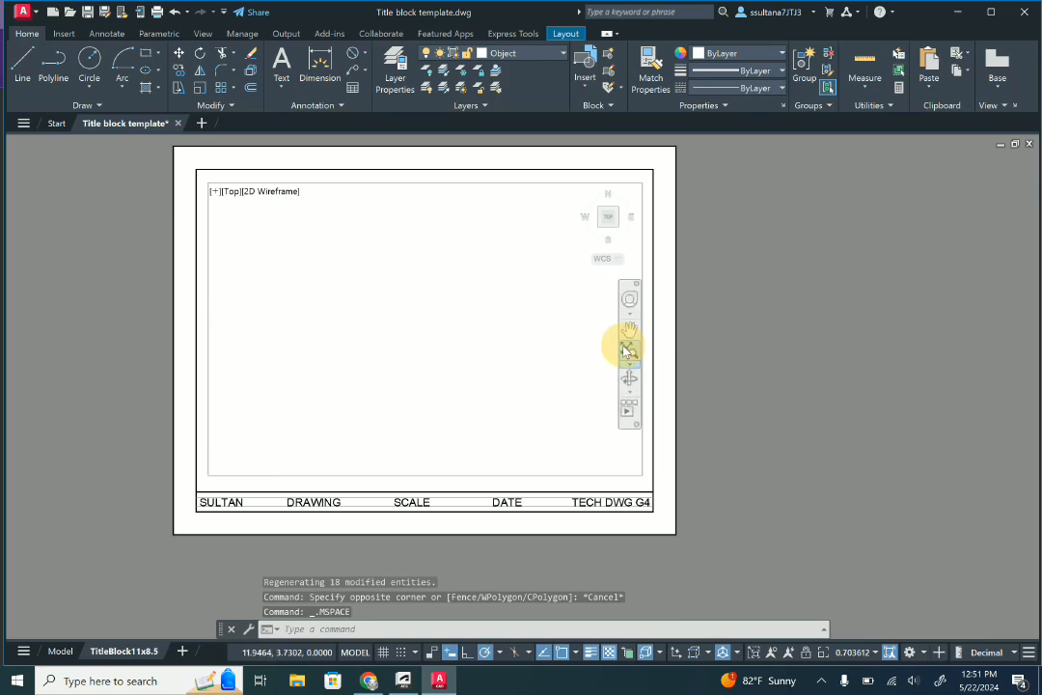
{"action": "left_click", "coordinate": [625, 352]}
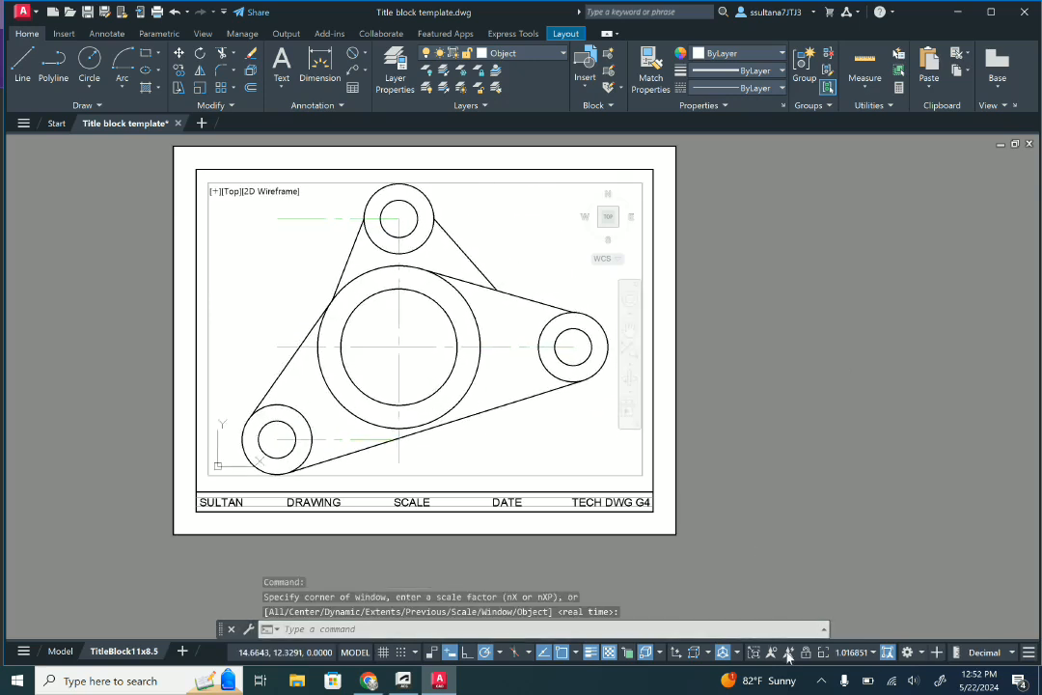
Set the viewport scale to 1:2, lock the viewport and return to paper space
{"action": "left_click", "coordinate": [874, 654]}
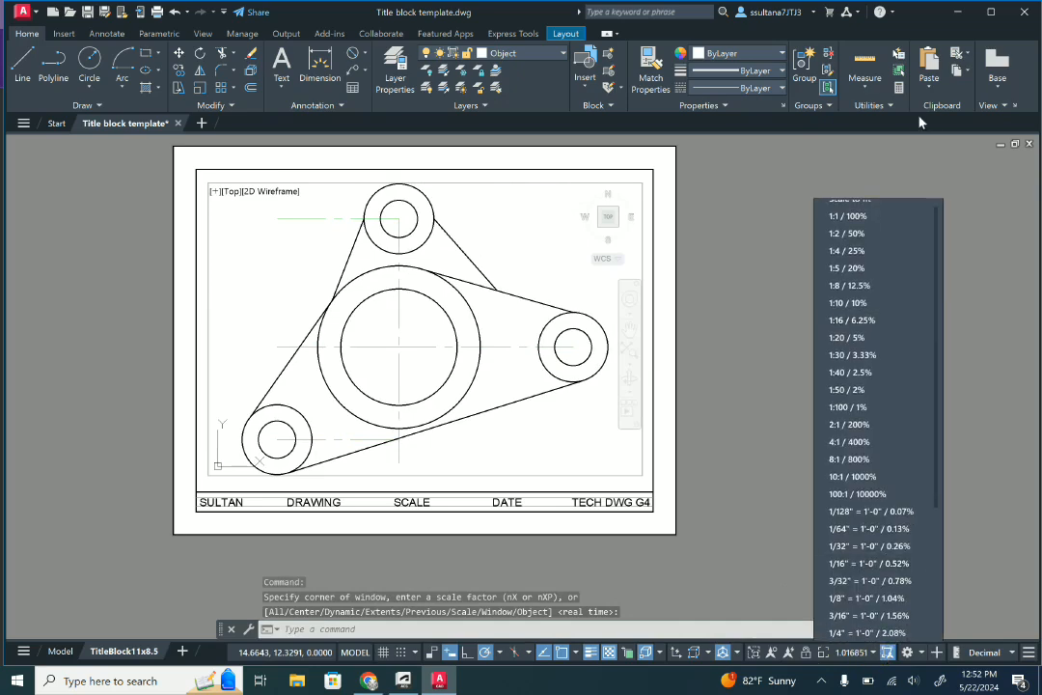
{"action": "left_click", "coordinate": [862, 243]}
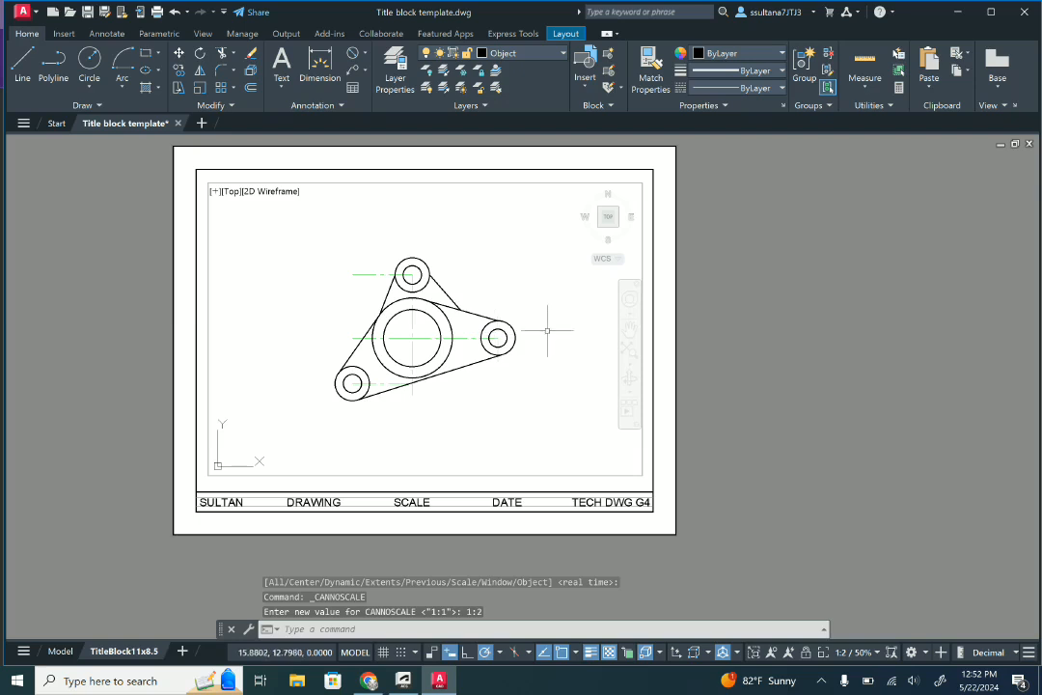
{"action": "left_click", "coordinate": [806, 654]}
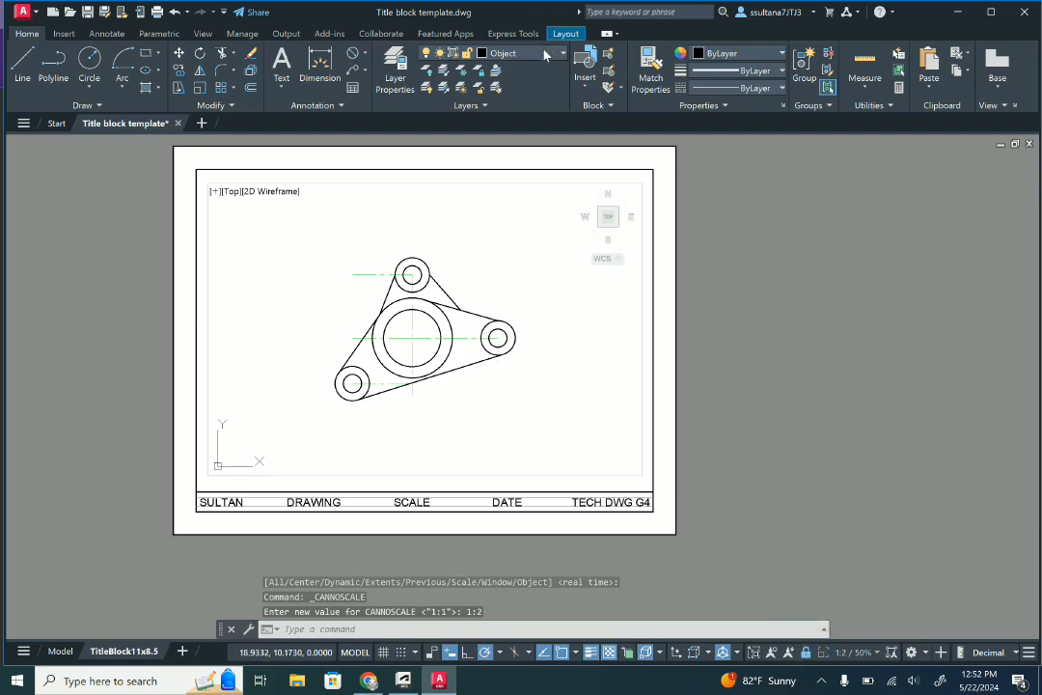
{"action": "double_click", "coordinate": [664, 246]}
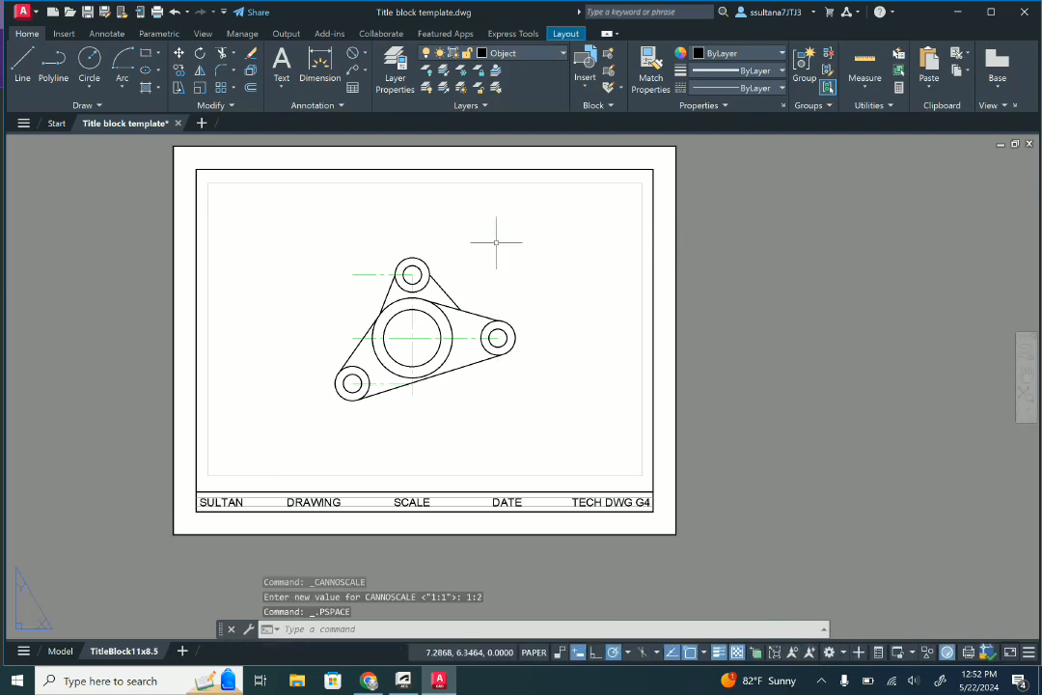
Make the Dimension layer current and dimension the horizontal distance from the lower-left lobe's center to the vertical centerline, below the plate
{"action": "scroll", "coordinate": [570, 200], "scroll_direction": "up", "scroll_amount": 2}
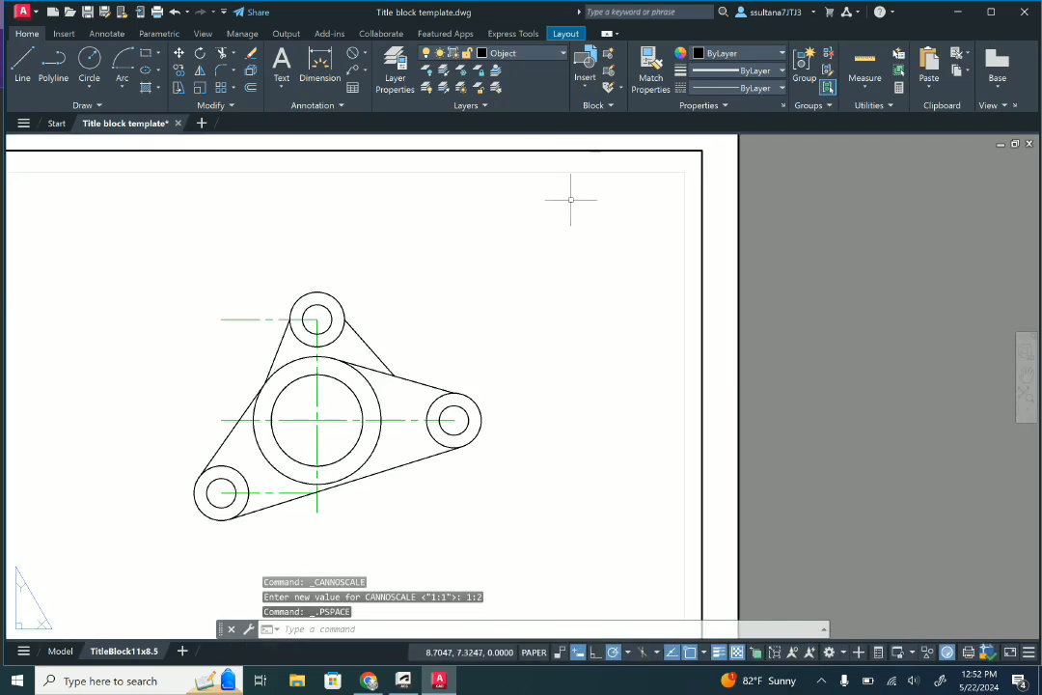
{"action": "left_click", "coordinate": [537, 54]}
{"action": "left_click", "coordinate": [538, 175]}
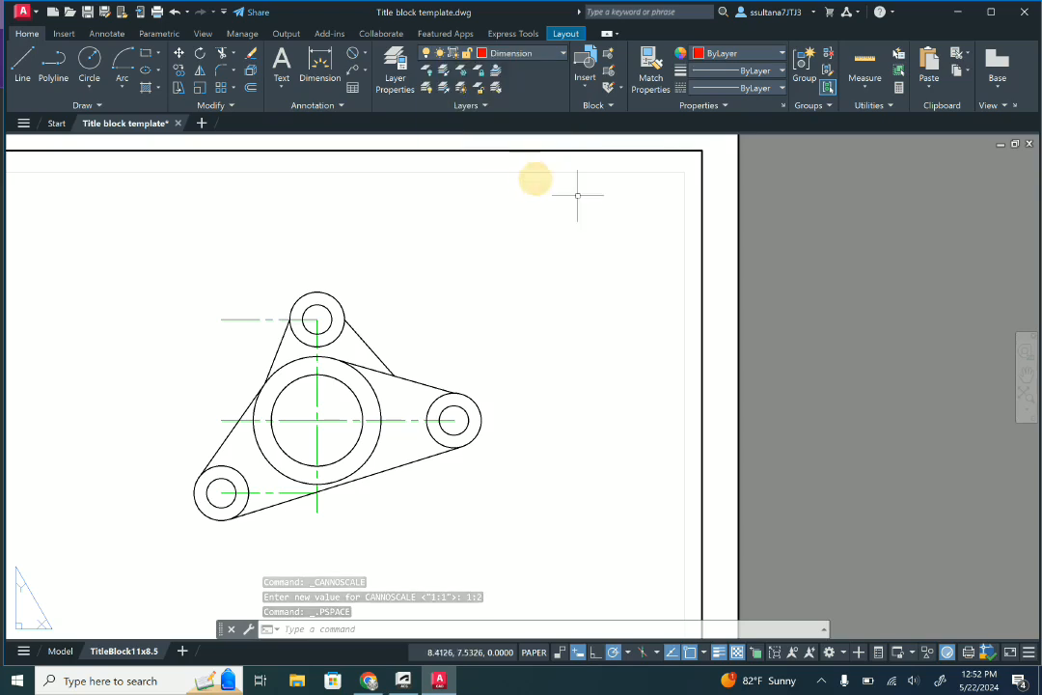
{"action": "scroll", "coordinate": [665, 255], "scroll_direction": "down", "scroll_amount": 2}
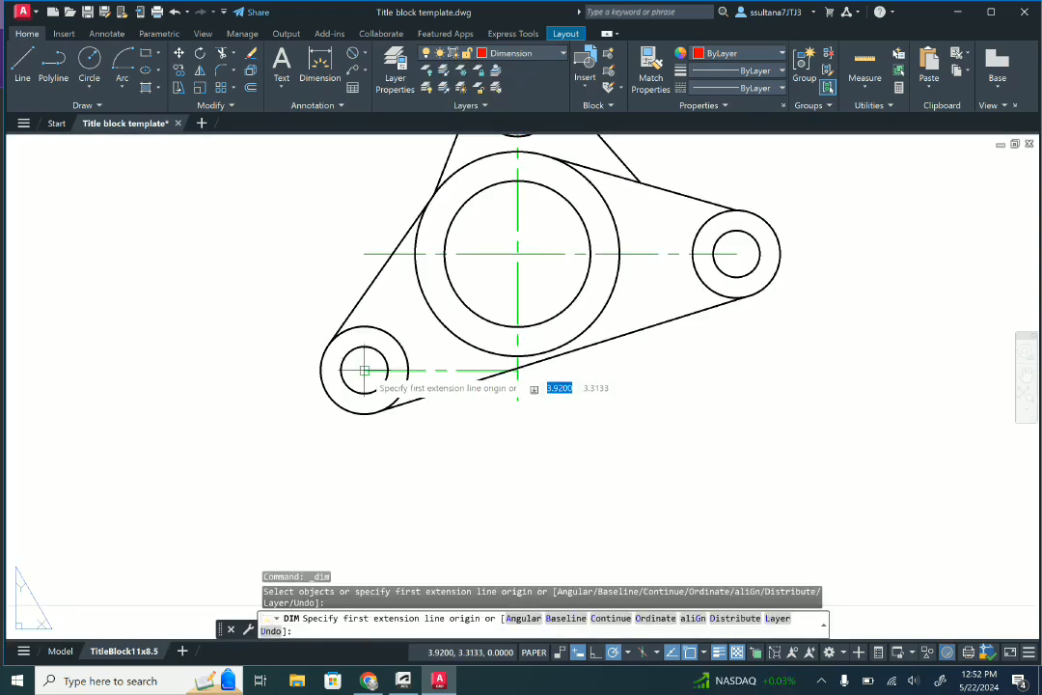
{"action": "left_click", "coordinate": [364, 369]}
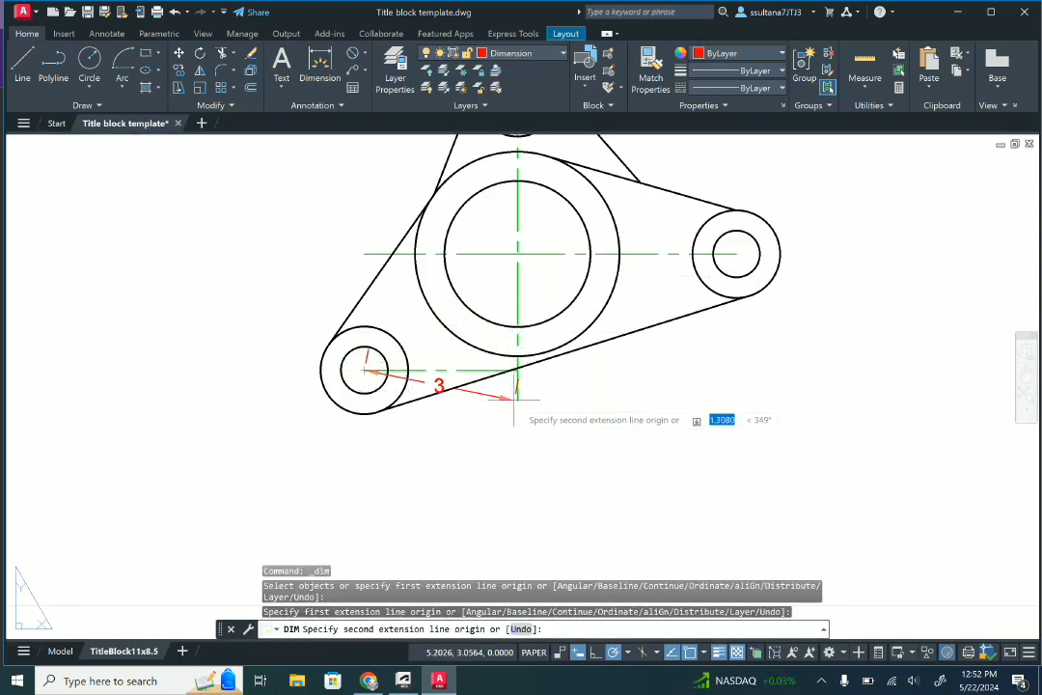
{"action": "left_click", "coordinate": [517, 369]}
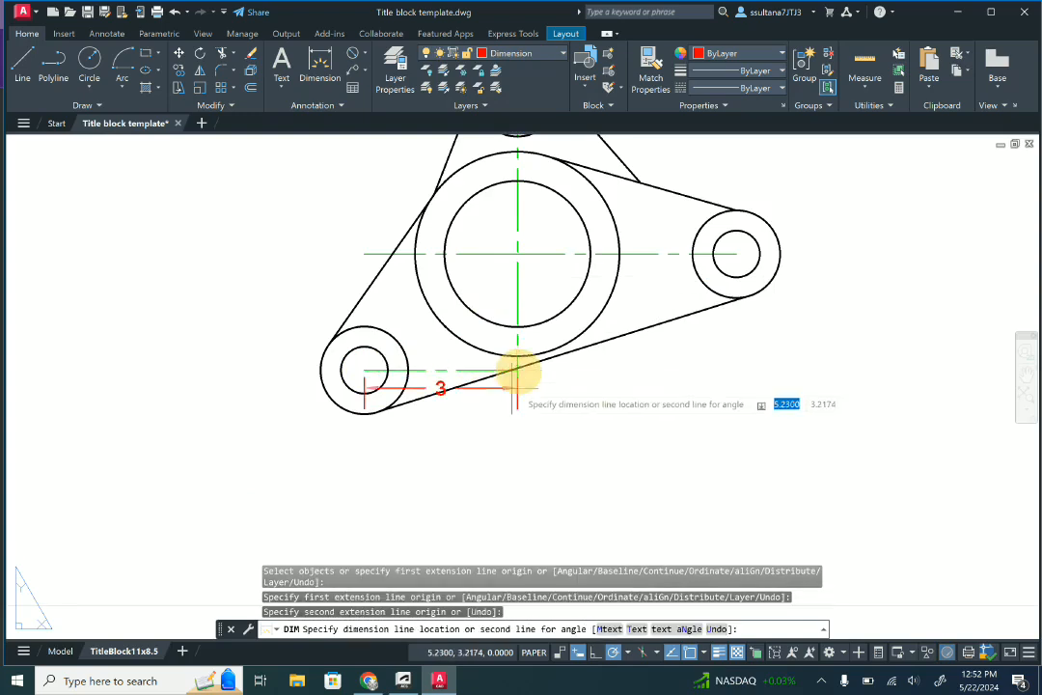
{"action": "left_click", "coordinate": [499, 449]}
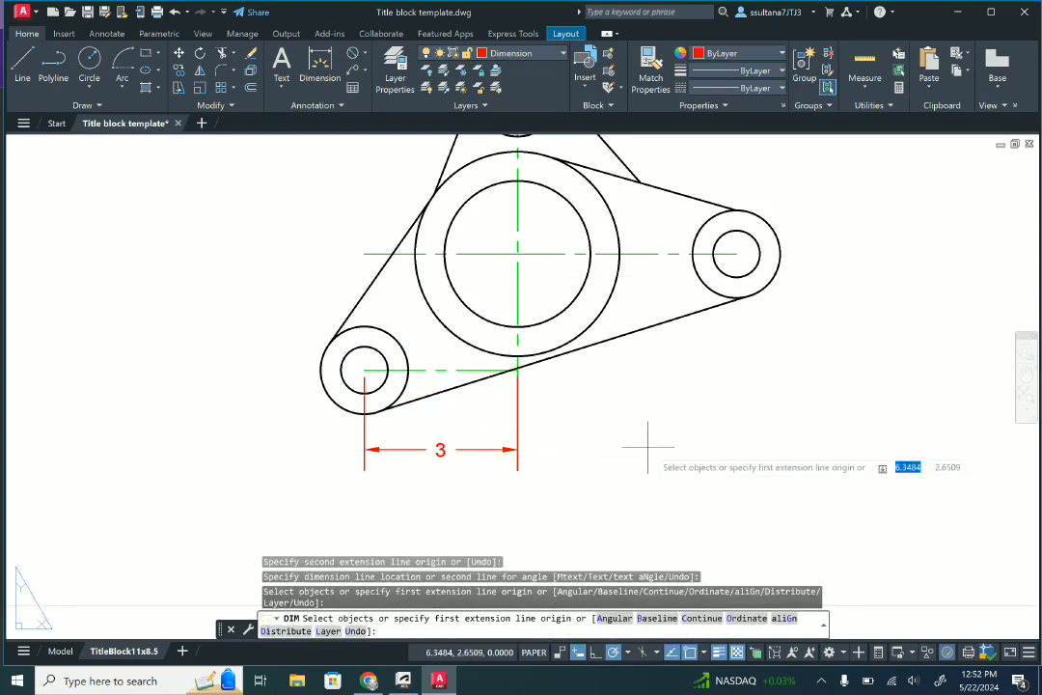
{"action": "key", "text": "Return"}
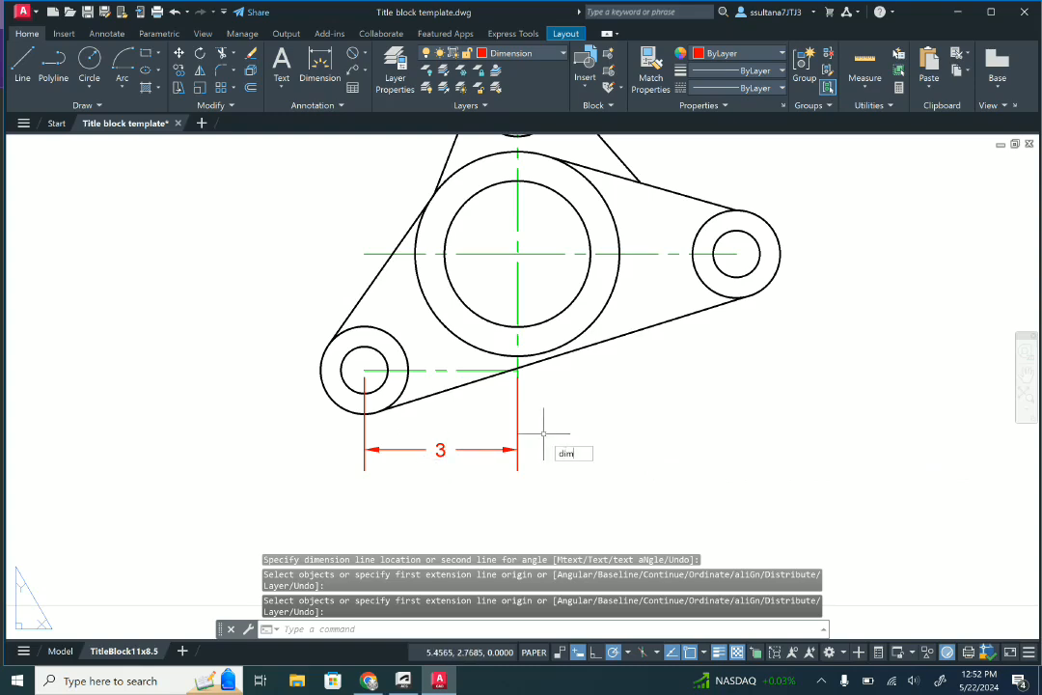
Modify the Standard dimension style so linear dimensions use a precision of 0.00
{"action": "type", "text": "dim"}
{"action": "left_click", "coordinate": [609, 480]}
{"action": "left_click", "coordinate": [674, 309]}
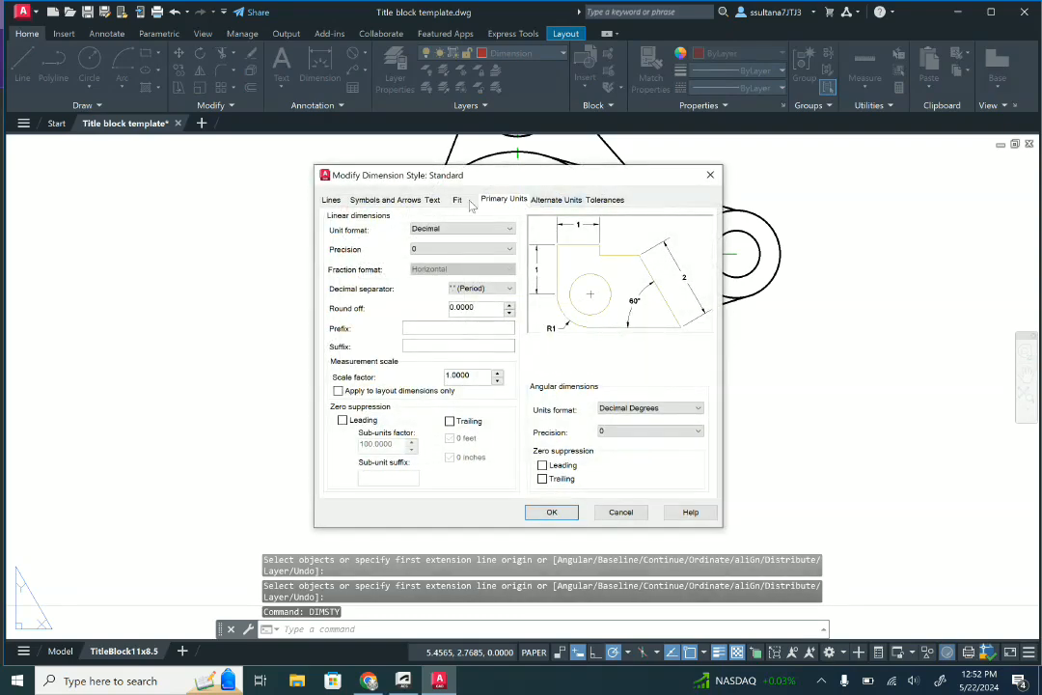
{"action": "left_click", "coordinate": [509, 249]}
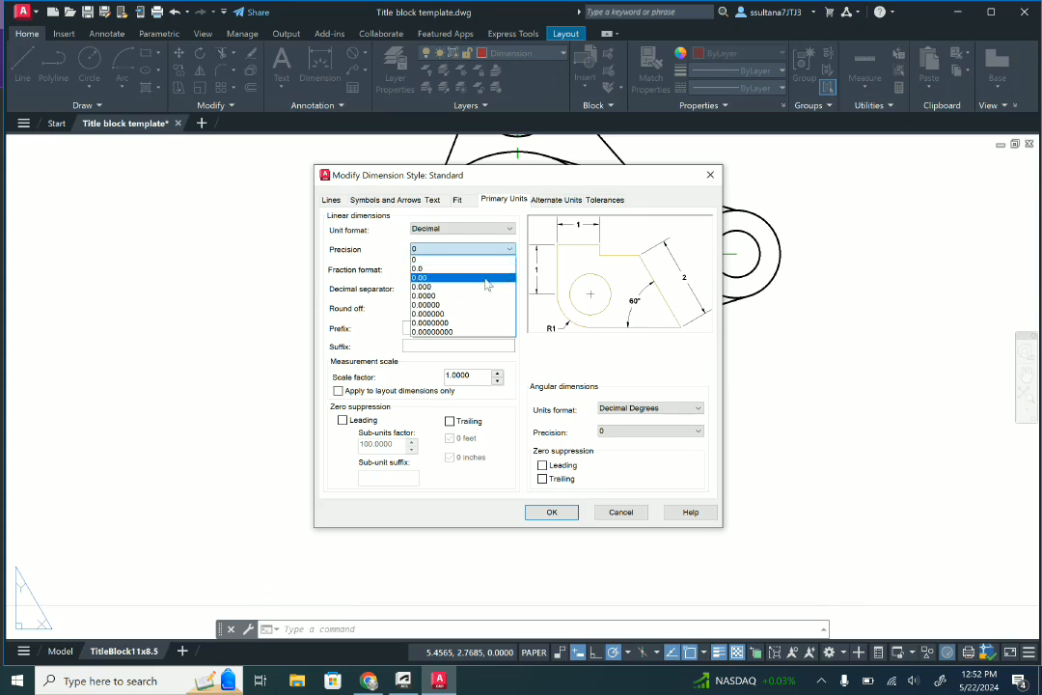
{"action": "left_click", "coordinate": [478, 277]}
{"action": "left_click", "coordinate": [552, 513]}
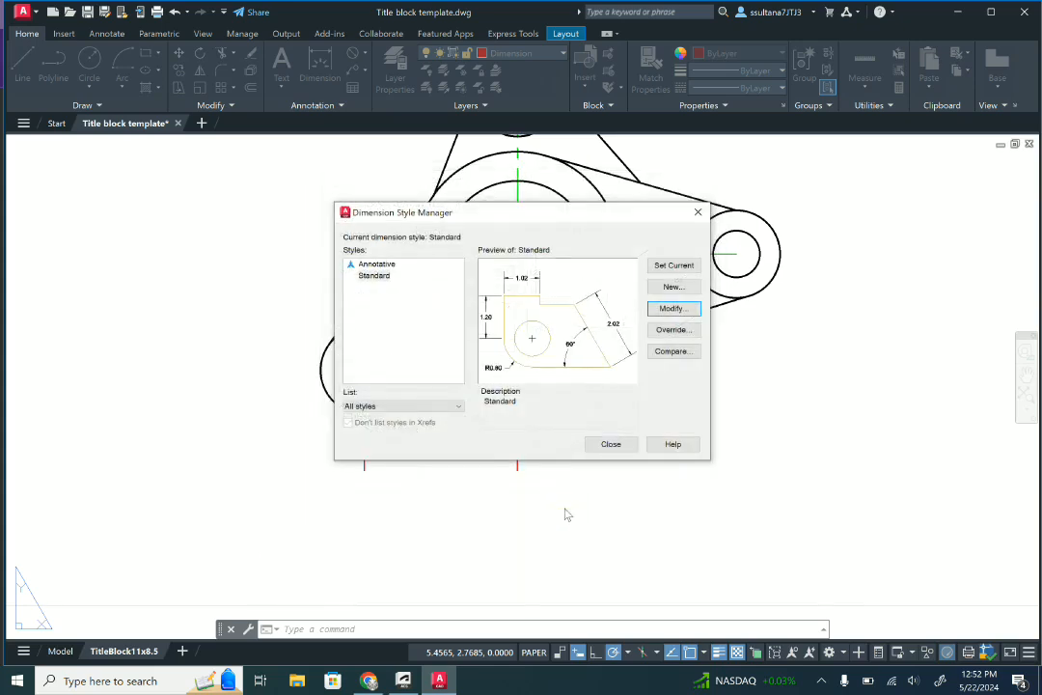
{"action": "left_click", "coordinate": [611, 445]}
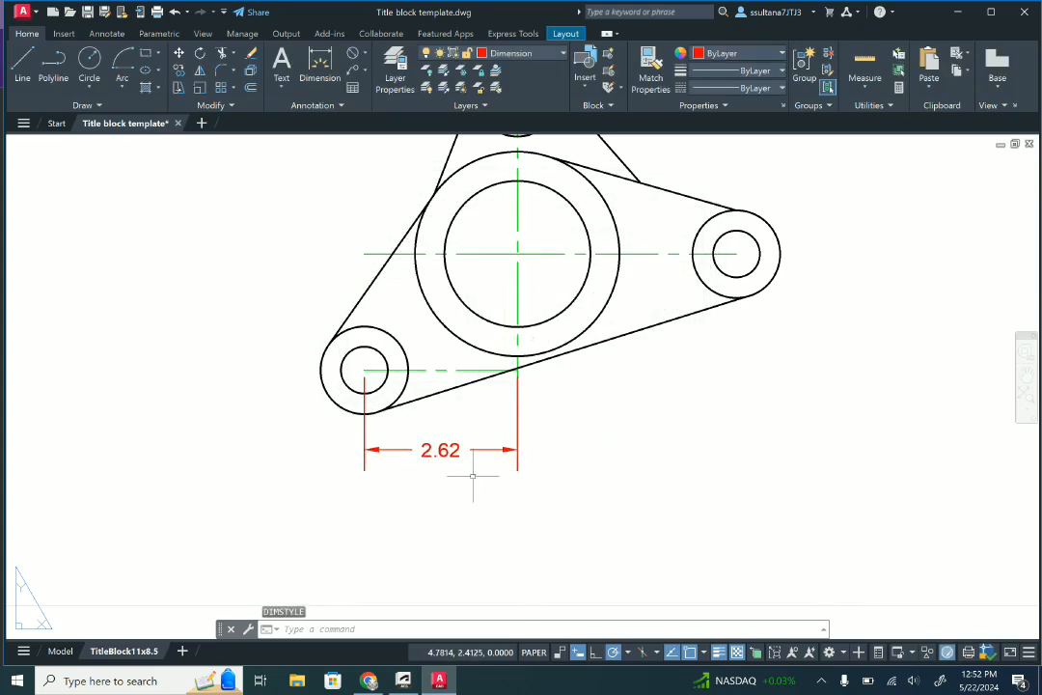
Dimension the horizontal distance between the right lobe's center and the large circles' center, in line with the existing dimension below the plate
{"action": "left_click", "coordinate": [320, 66]}
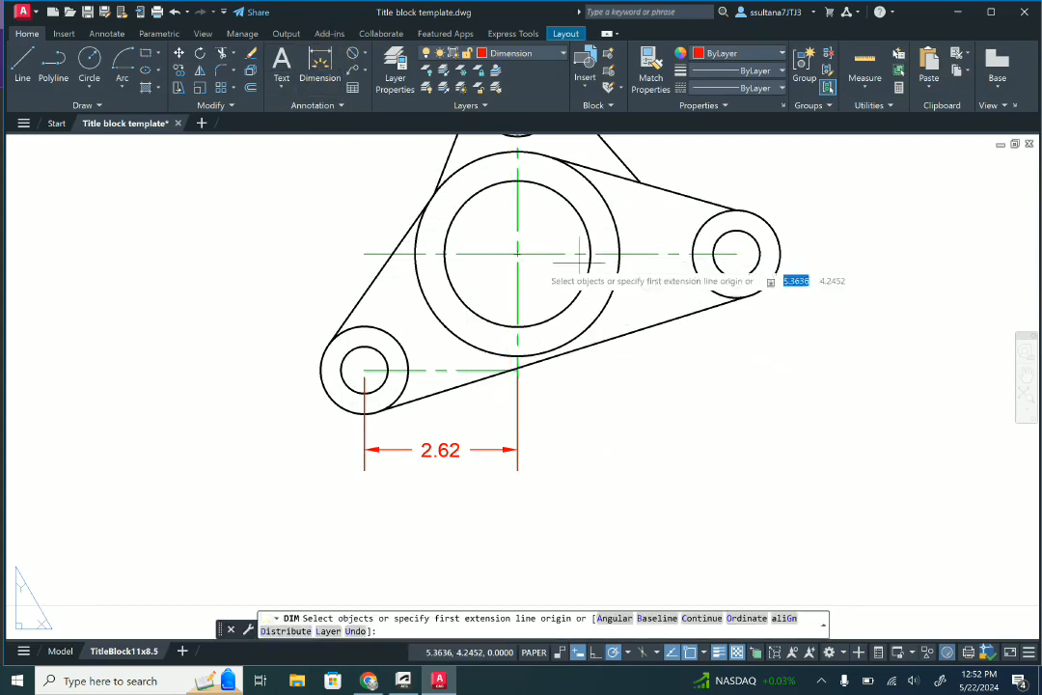
{"action": "left_click", "coordinate": [736, 254]}
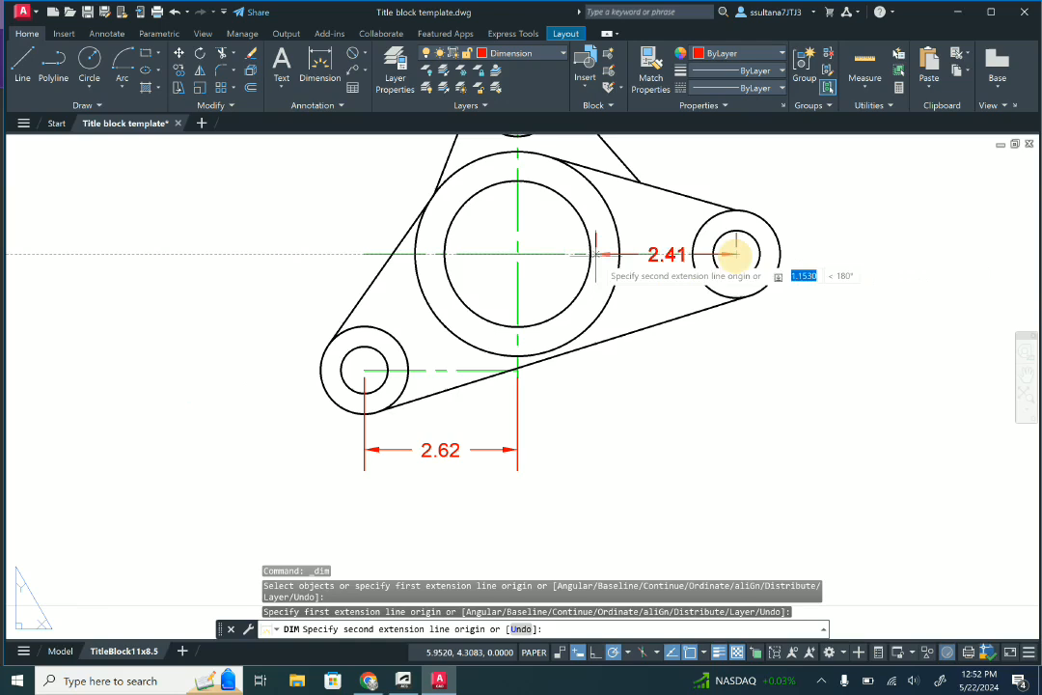
{"action": "left_click", "coordinate": [518, 253]}
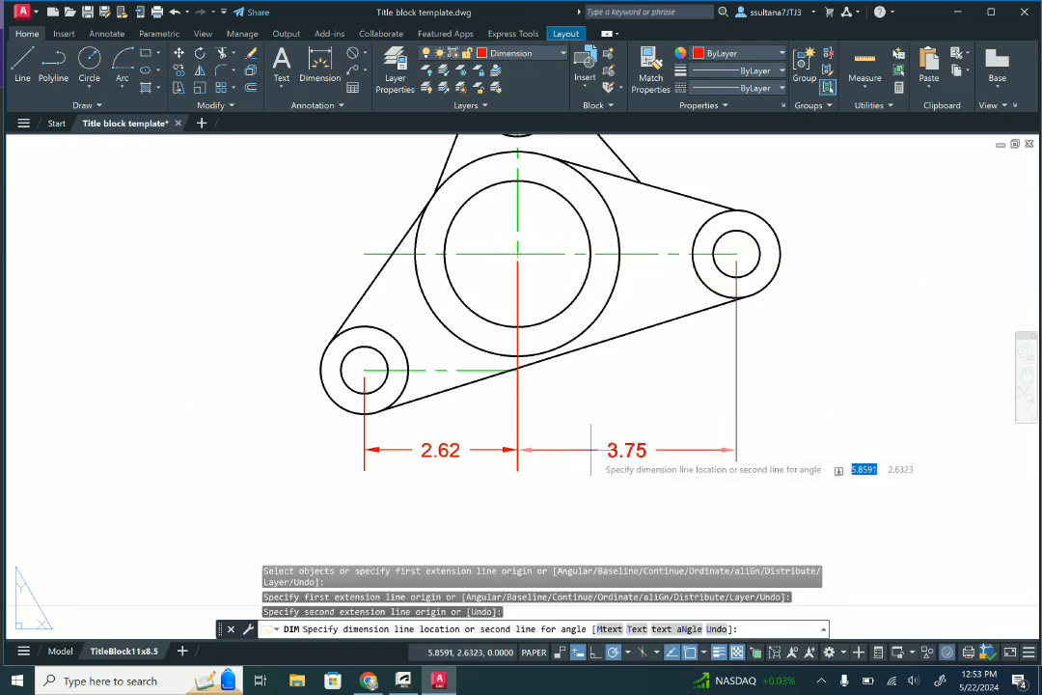
{"action": "left_click", "coordinate": [591, 450]}
Dimension the vertical distance from the lower-left lobe's center to the main horizontal centerline, left of the plate
{"action": "scroll", "coordinate": [525, 461], "scroll_direction": "down", "scroll_amount": 2}
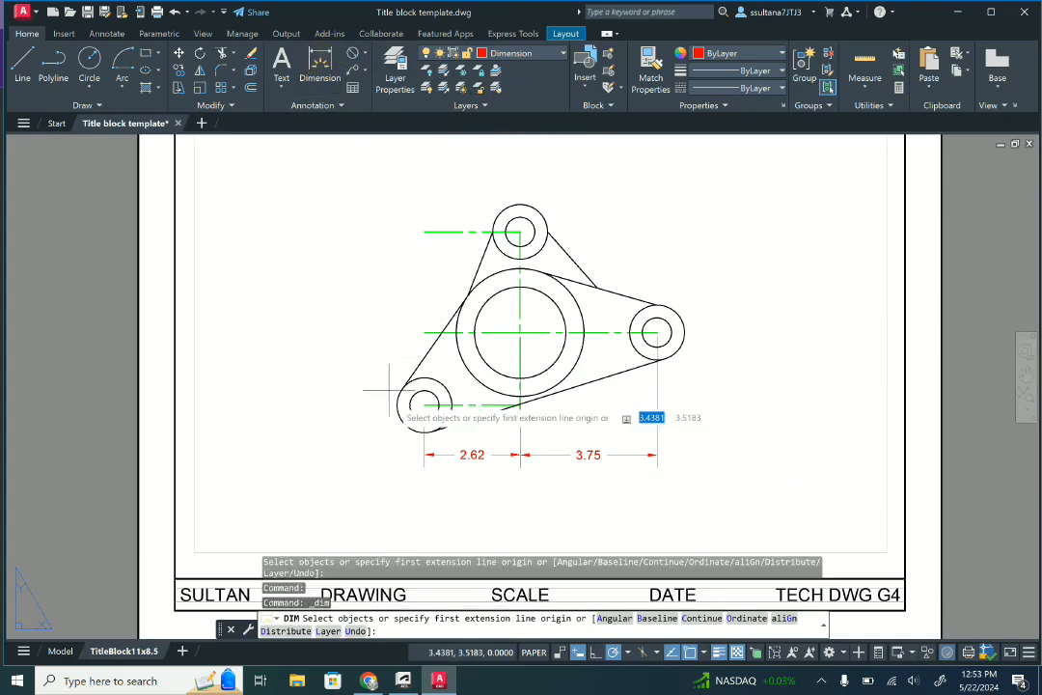
{"action": "left_click", "coordinate": [425, 406]}
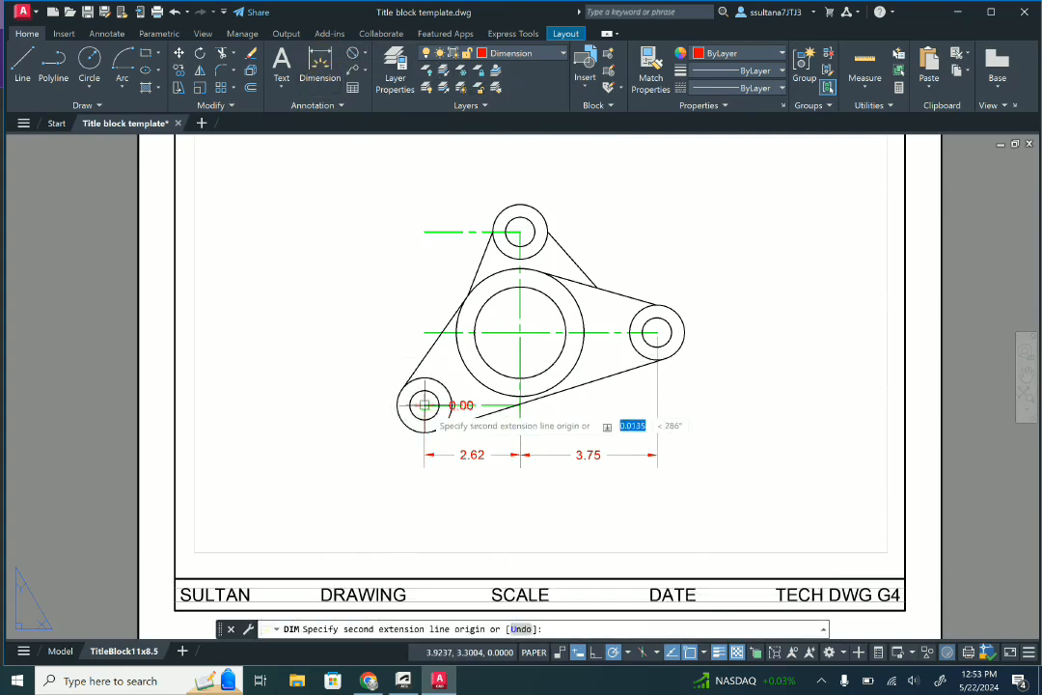
{"action": "left_click", "coordinate": [425, 333]}
{"action": "left_click", "coordinate": [367, 365]}
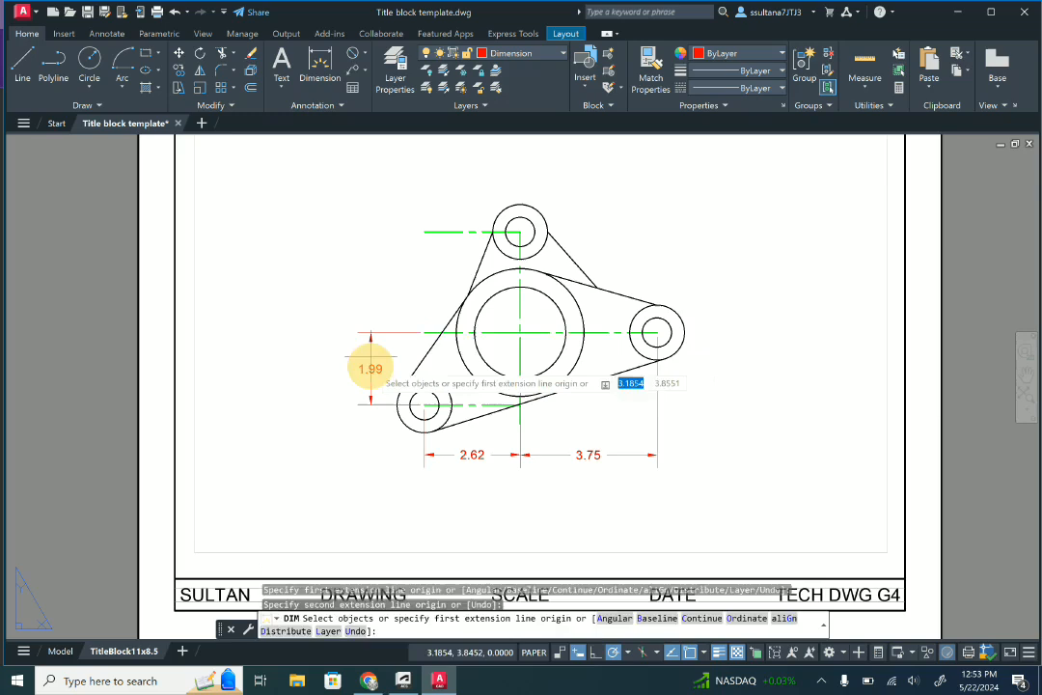
Dimension the vertical distance from the main horizontal centerline to the upper lobe's centerline, aligned above the existing vertical dimension
{"action": "left_click", "coordinate": [321, 76]}
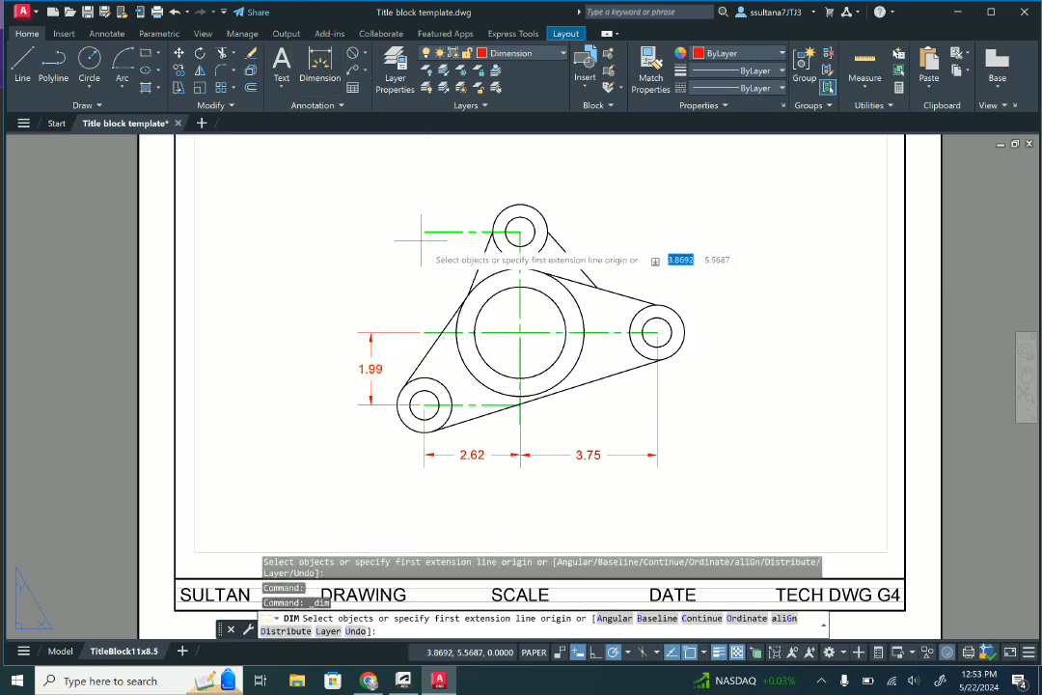
{"action": "left_click", "coordinate": [425, 333]}
{"action": "left_click", "coordinate": [424, 231]}
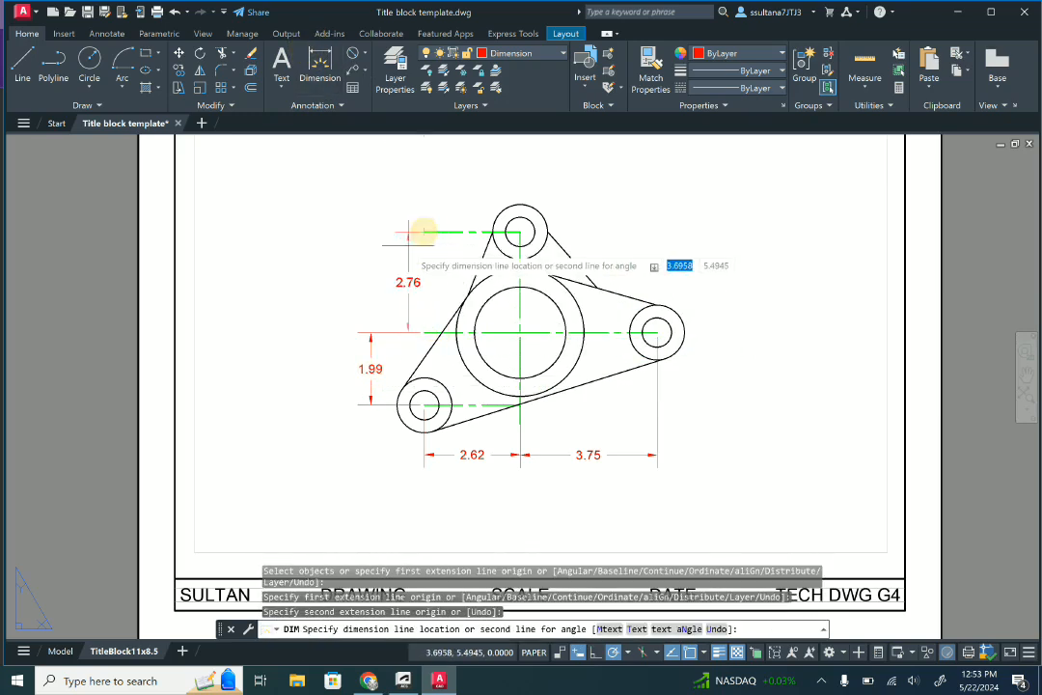
{"action": "left_click", "coordinate": [373, 281]}
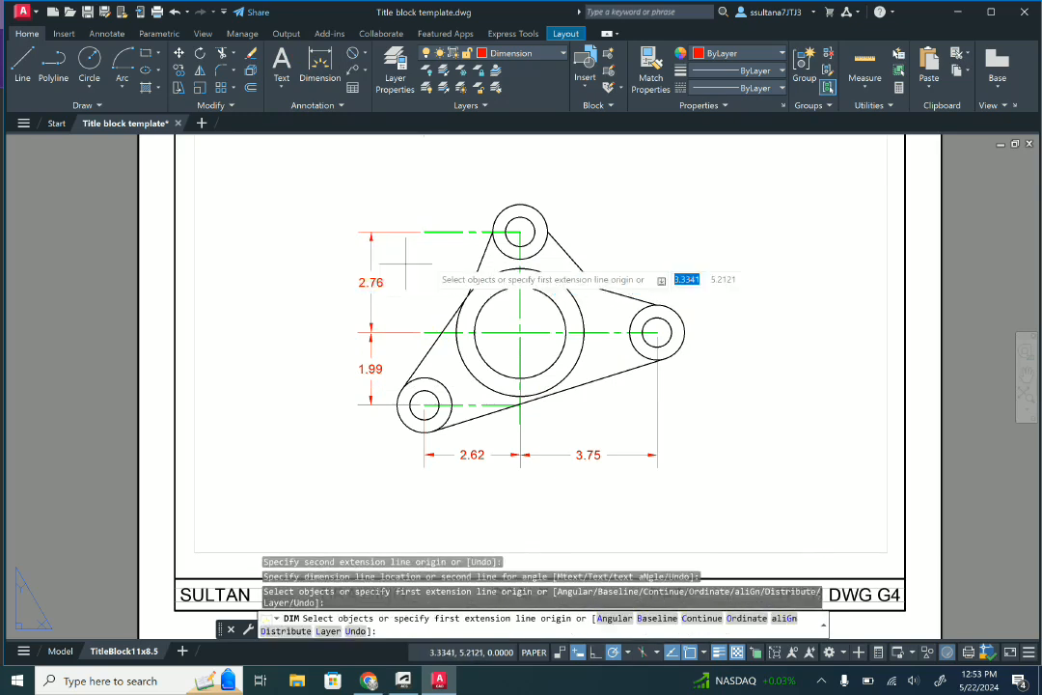
Add a diameter dimension to the right lobe's inner circle, with its text to the upper right of the lobe
{"action": "left_click", "coordinate": [365, 56]}
{"action": "left_click", "coordinate": [386, 224]}
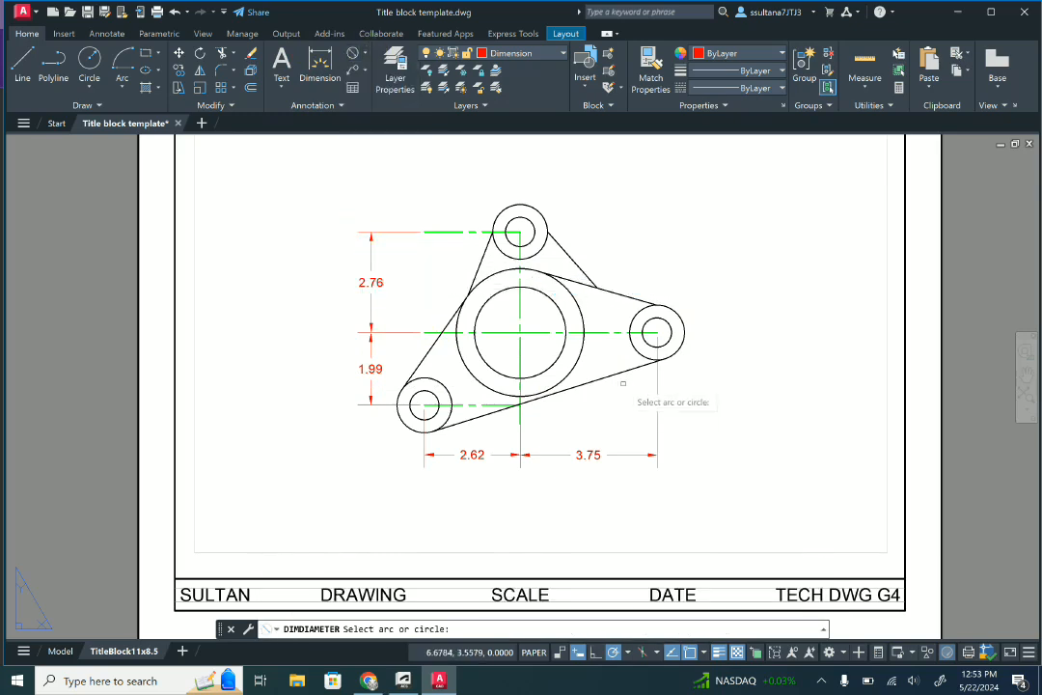
{"action": "left_click", "coordinate": [669, 329]}
{"action": "left_click", "coordinate": [702, 284]}
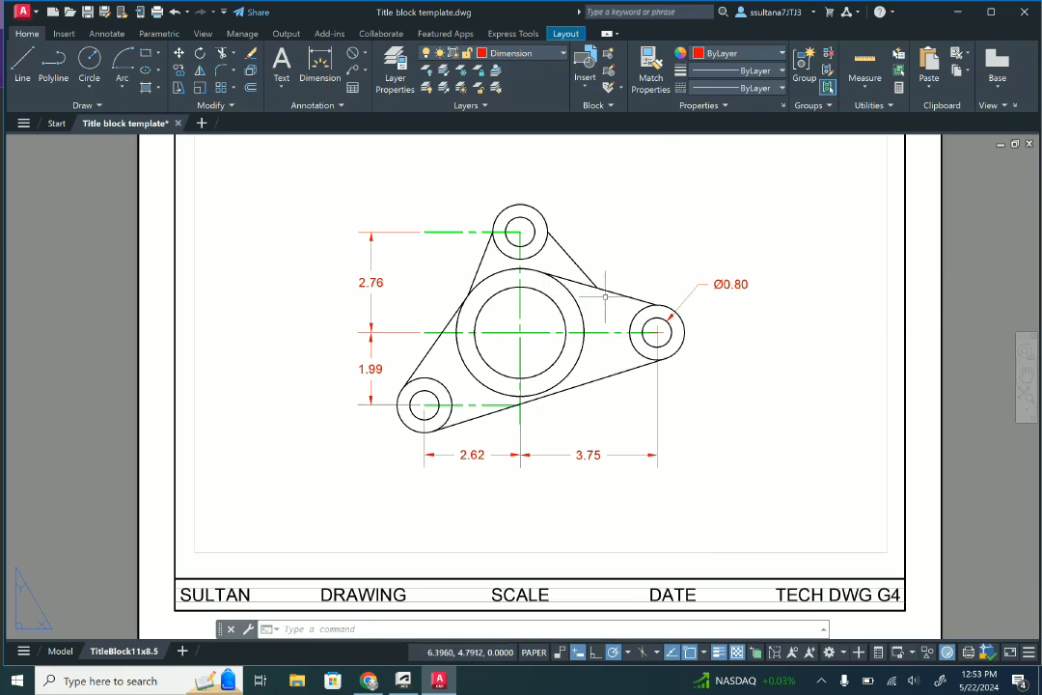
Add a radius dimension to the right lobe's outer circle, placed just below the diameter dimension
{"action": "left_click", "coordinate": [366, 55]}
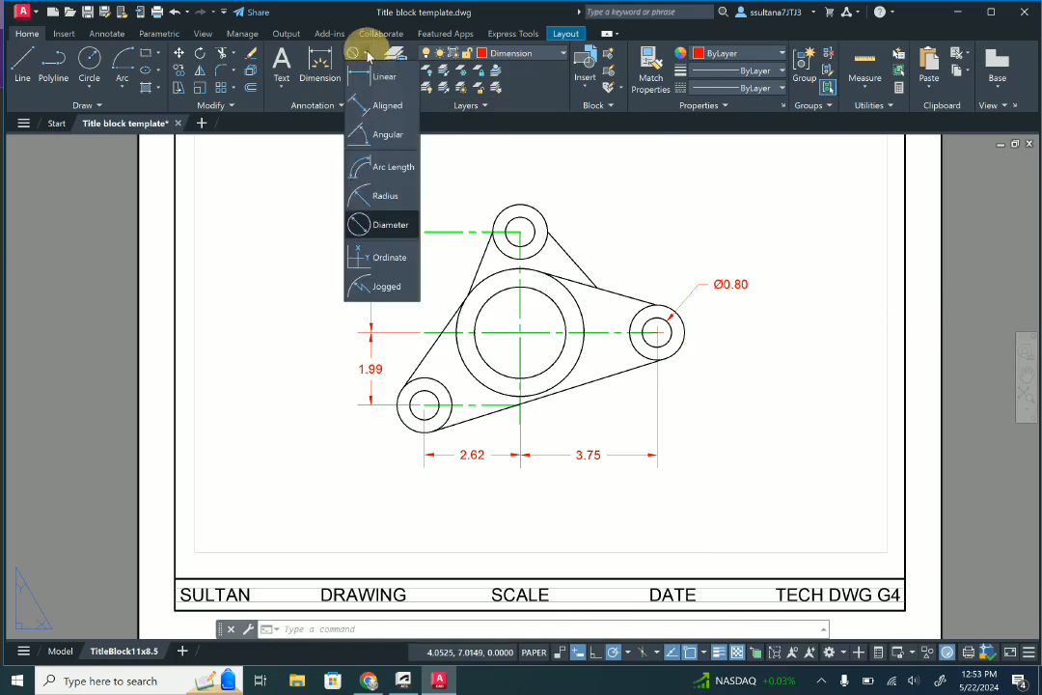
{"action": "left_click", "coordinate": [381, 196]}
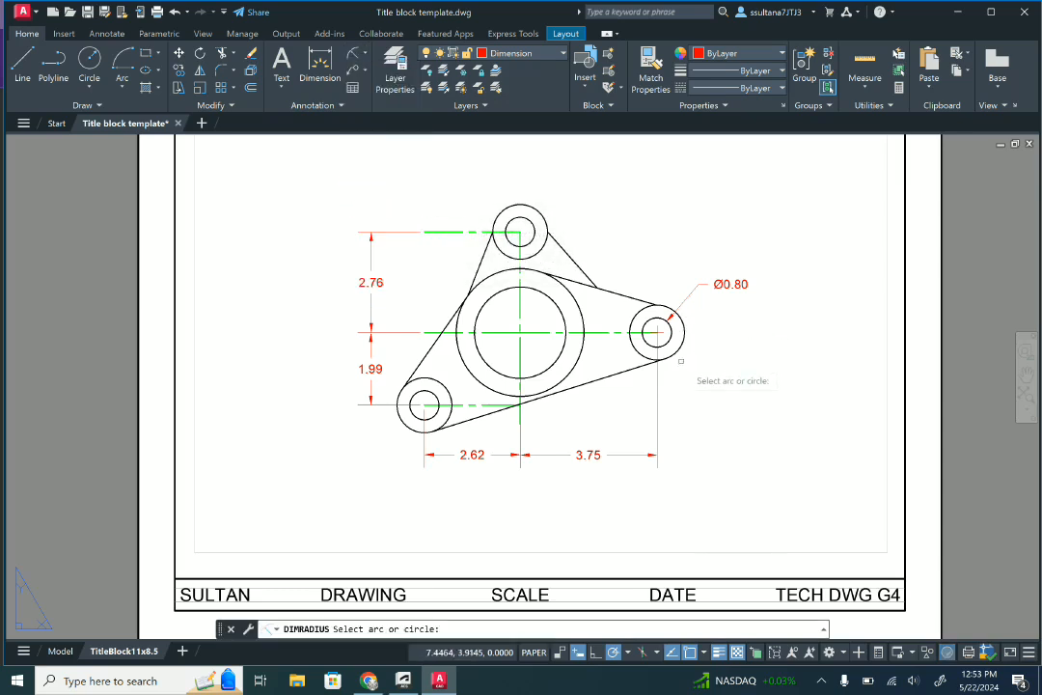
{"action": "left_click", "coordinate": [675, 353]}
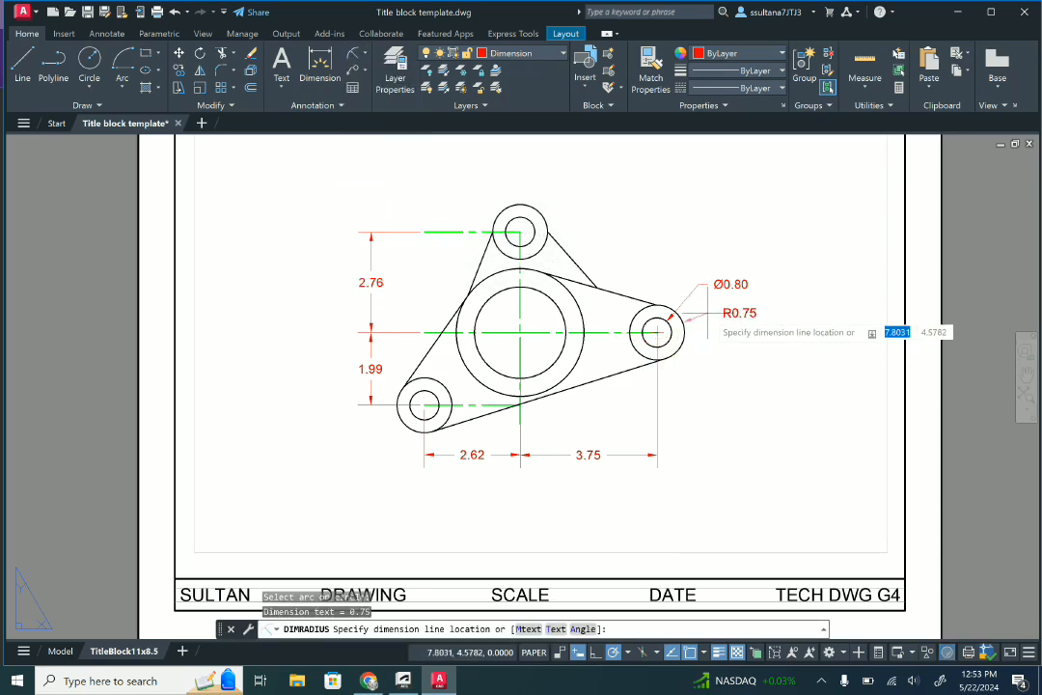
{"action": "left_click", "coordinate": [706, 311]}
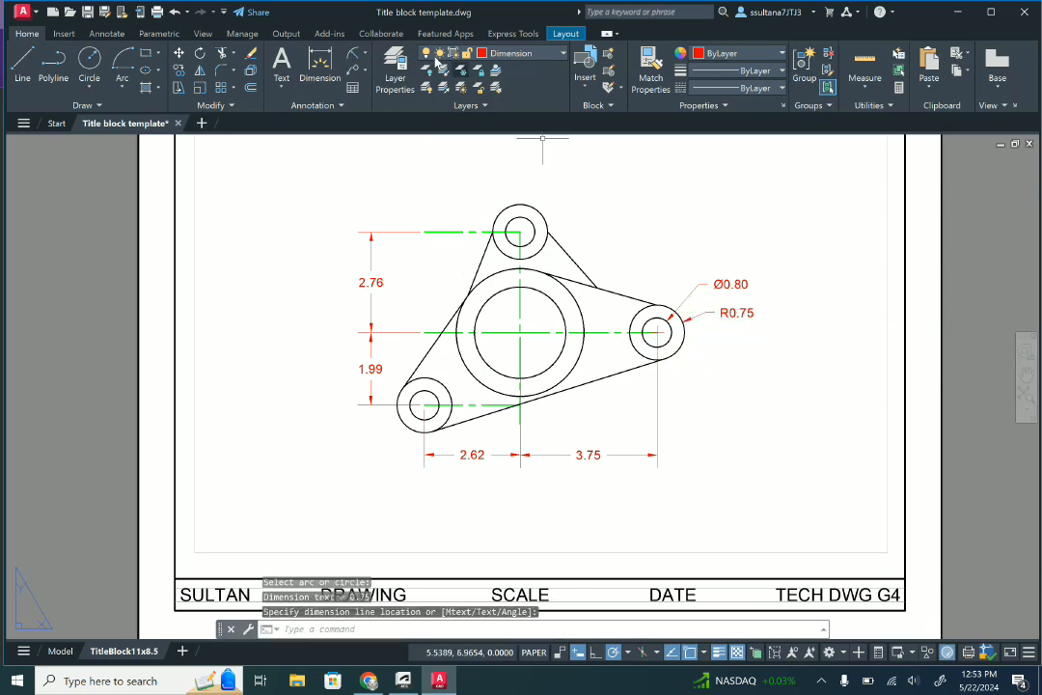
Add radius dimensions to the large outer circle and the large inner circle, with both texts to the upper right
{"action": "left_click", "coordinate": [354, 54]}
{"action": "left_click", "coordinate": [577, 301]}
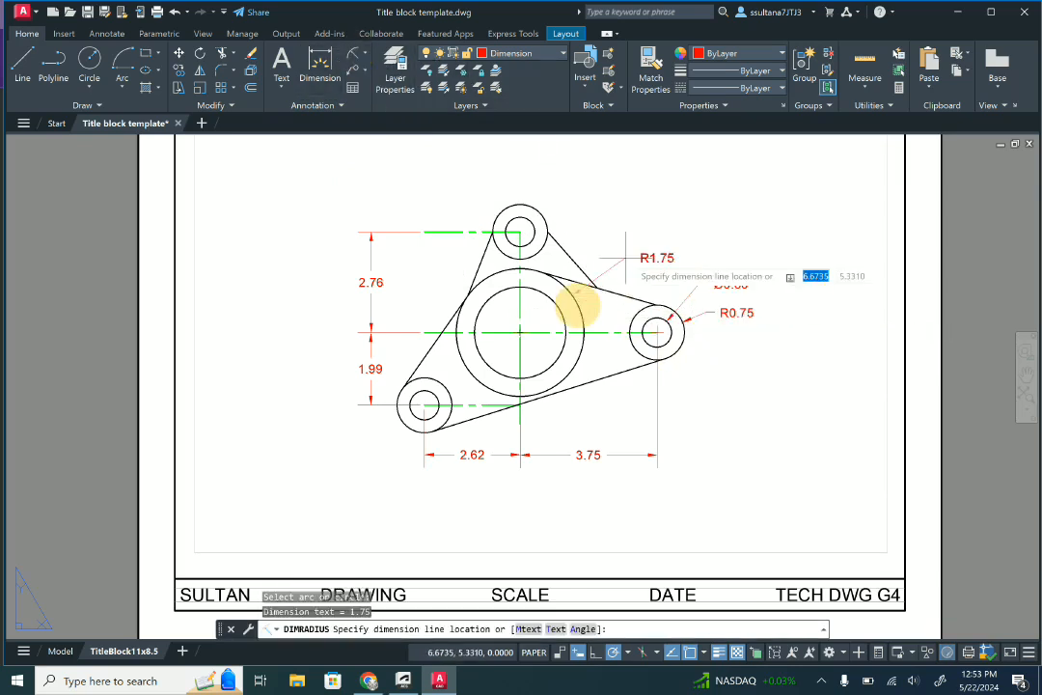
{"action": "left_click", "coordinate": [627, 249]}
{"action": "key", "text": "Return"}
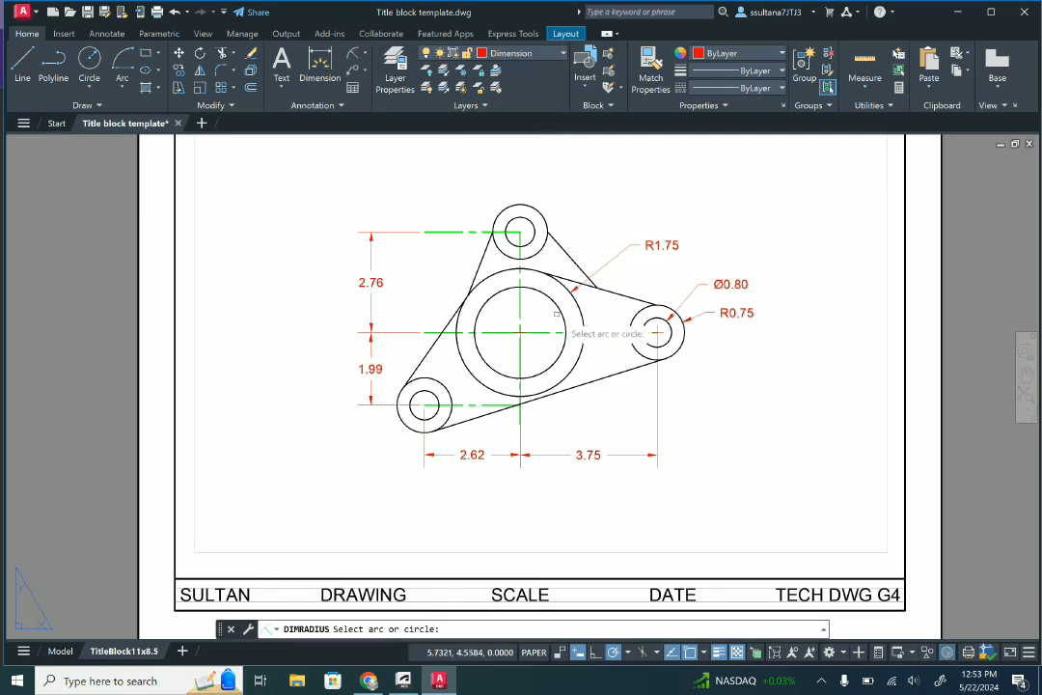
{"action": "left_click", "coordinate": [561, 314]}
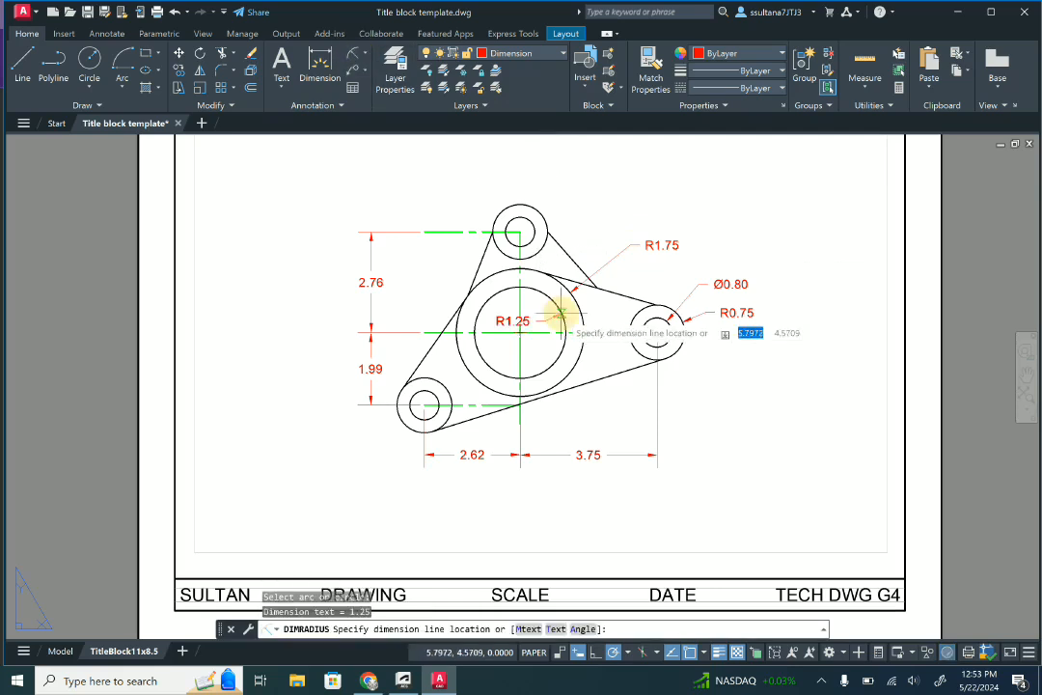
{"action": "left_click", "coordinate": [630, 222]}
Edit the title block text to read DRAWING 16 and SCALE 1:2
{"action": "double_click", "coordinate": [476, 470]}
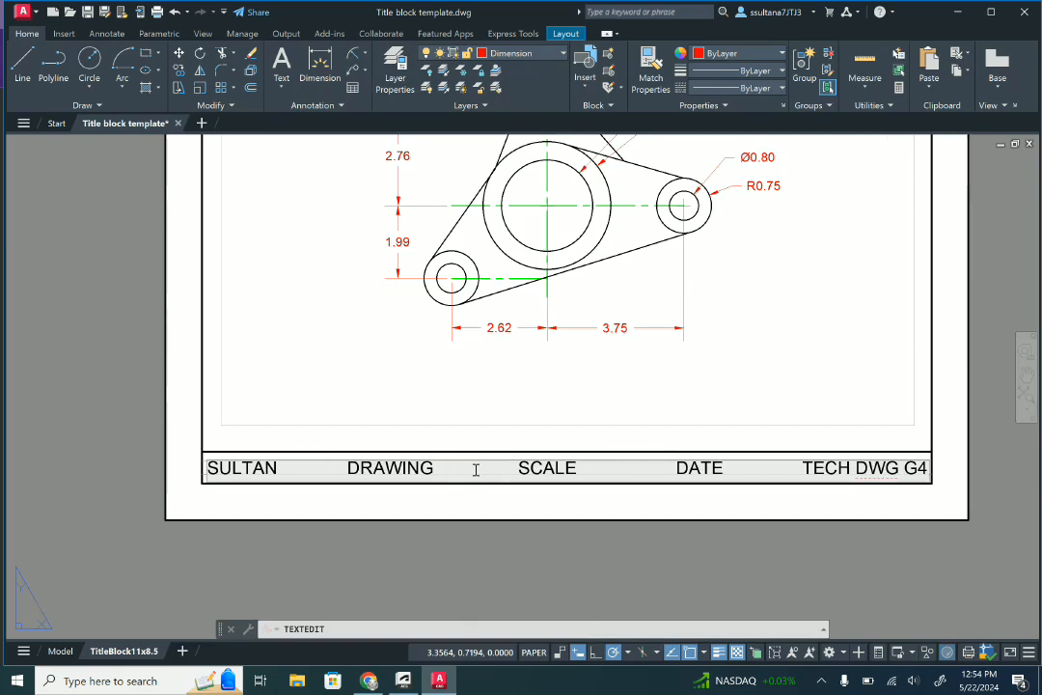
{"action": "type", "text": "16"}
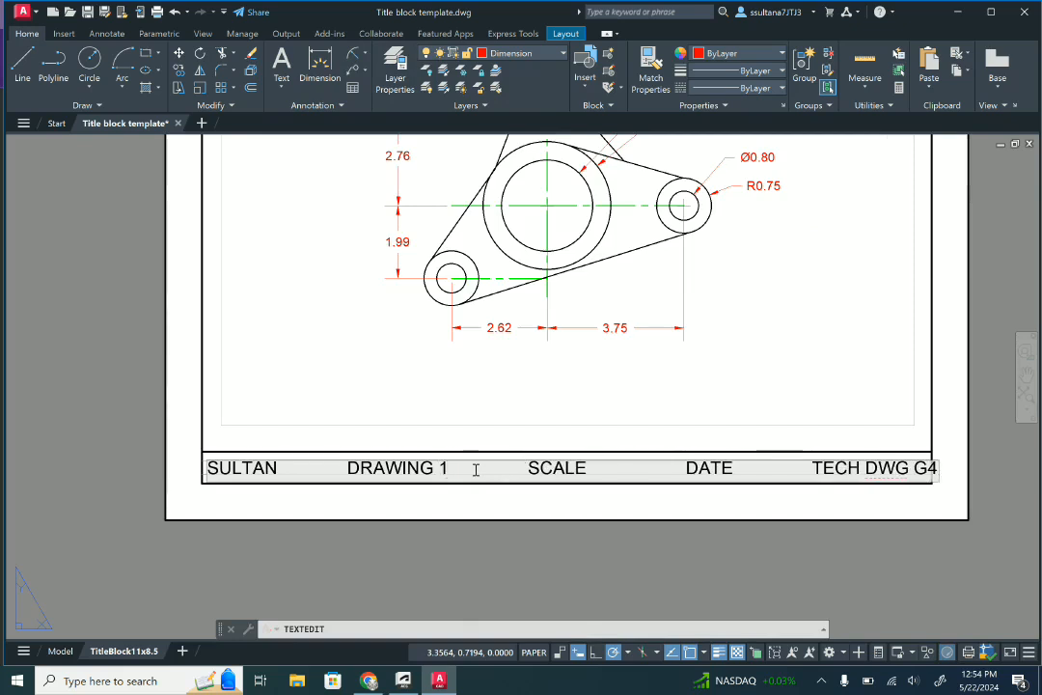
{"action": "left_click", "coordinate": [626, 478]}
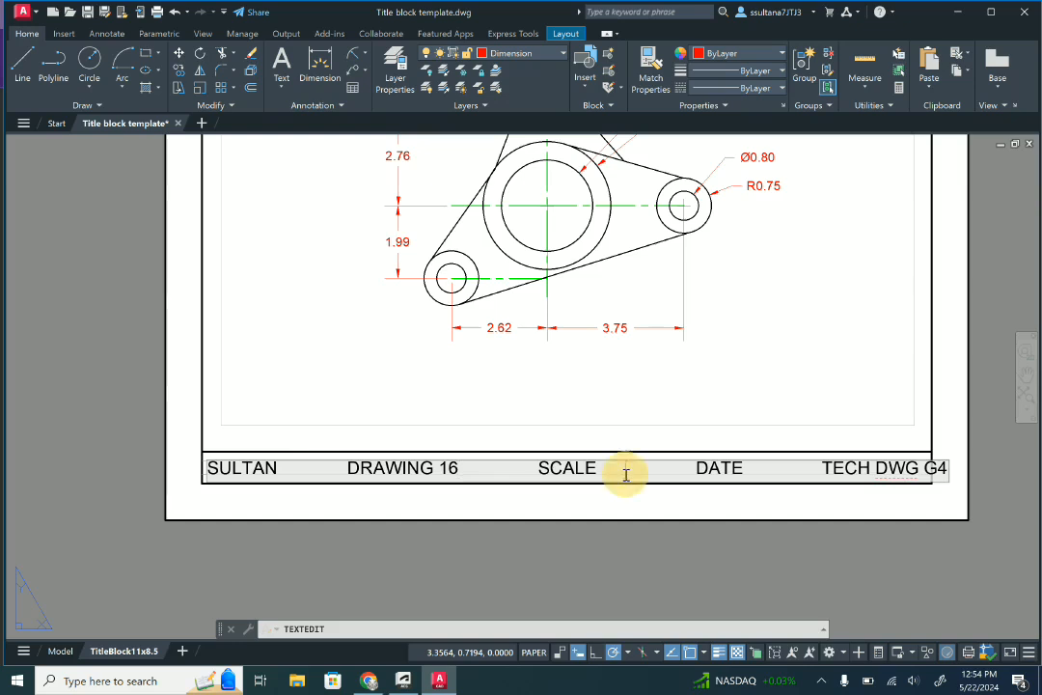
{"action": "left_click", "coordinate": [601, 468]}
{"action": "type", "text": "1:2"}
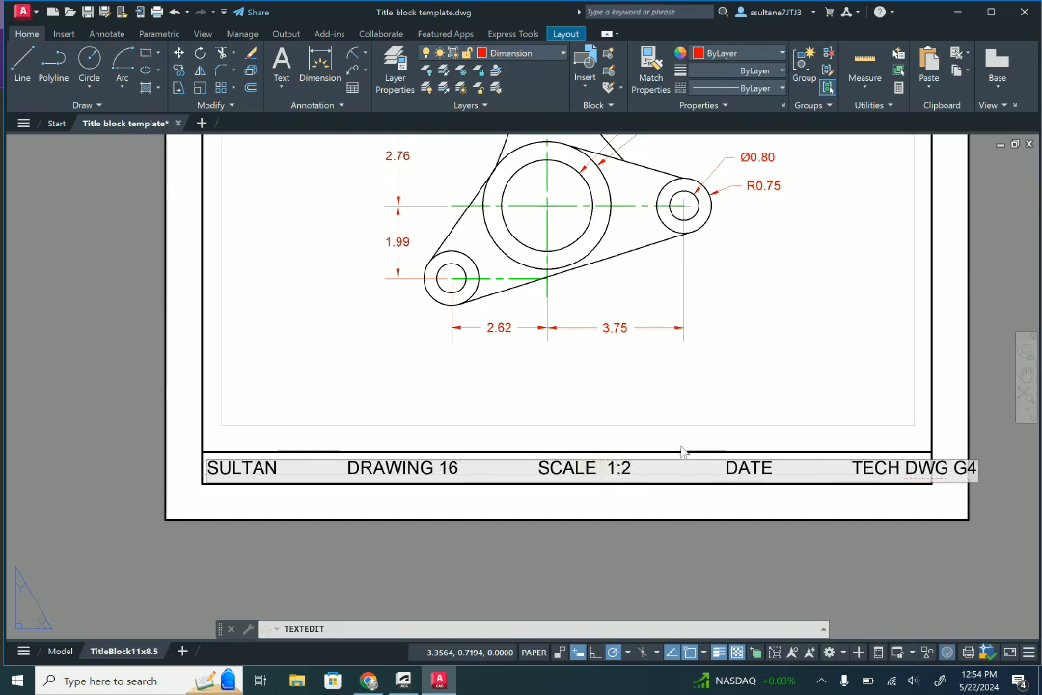
{"action": "left_click", "coordinate": [478, 390]}
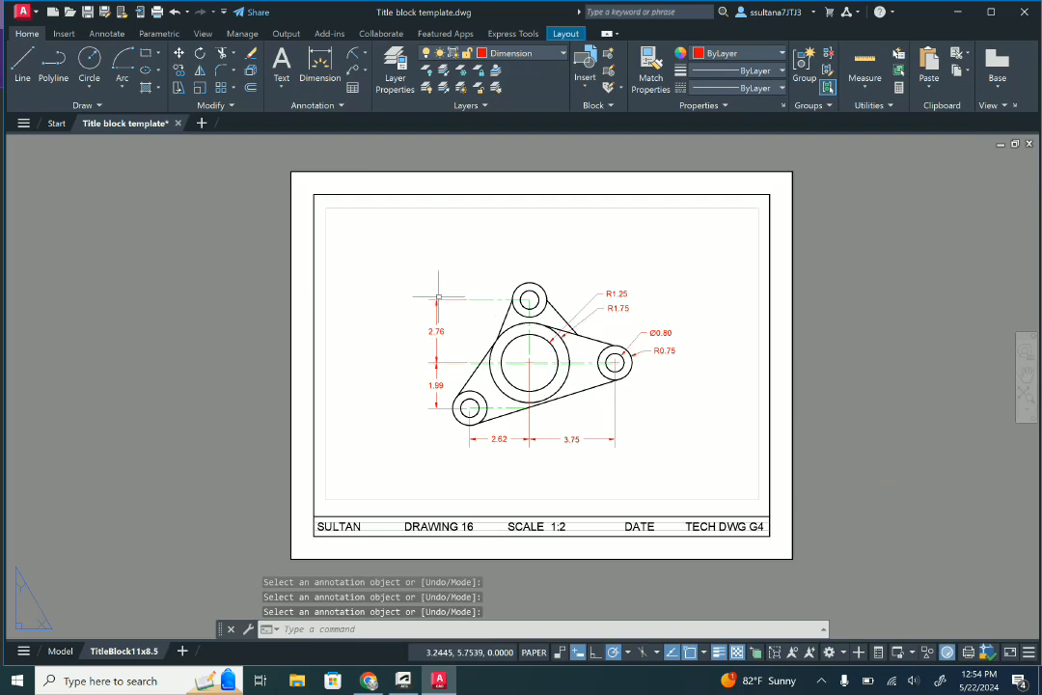